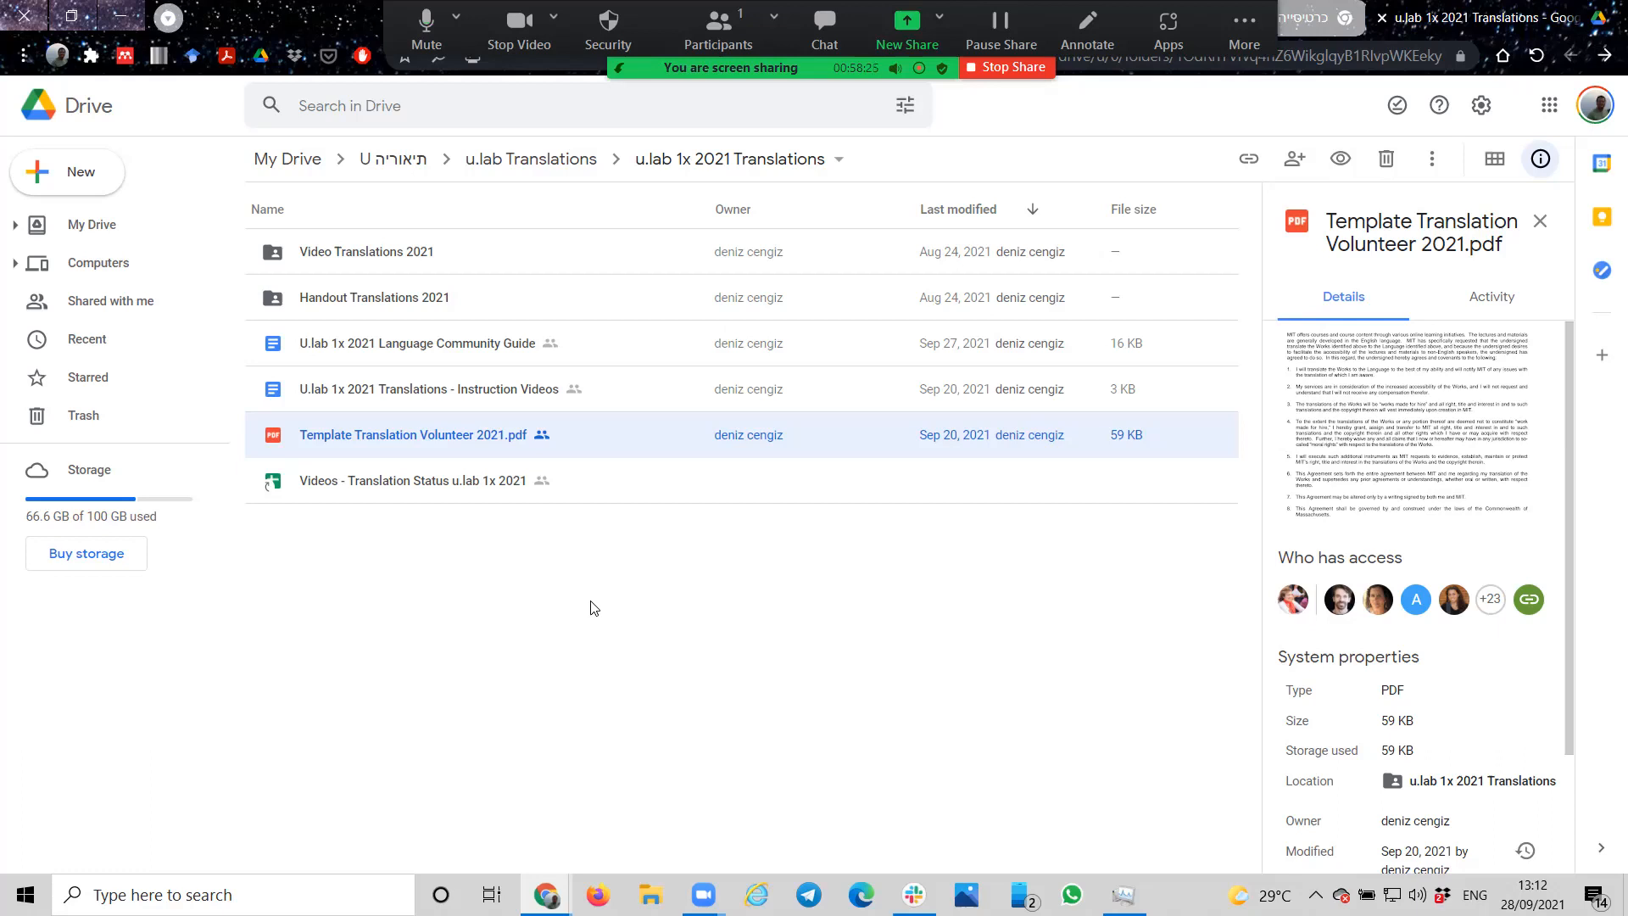
Step: Examine the details of the 2021 translation folders, the instruction videos document and the translation status spreadsheet one by one
click(340, 260)
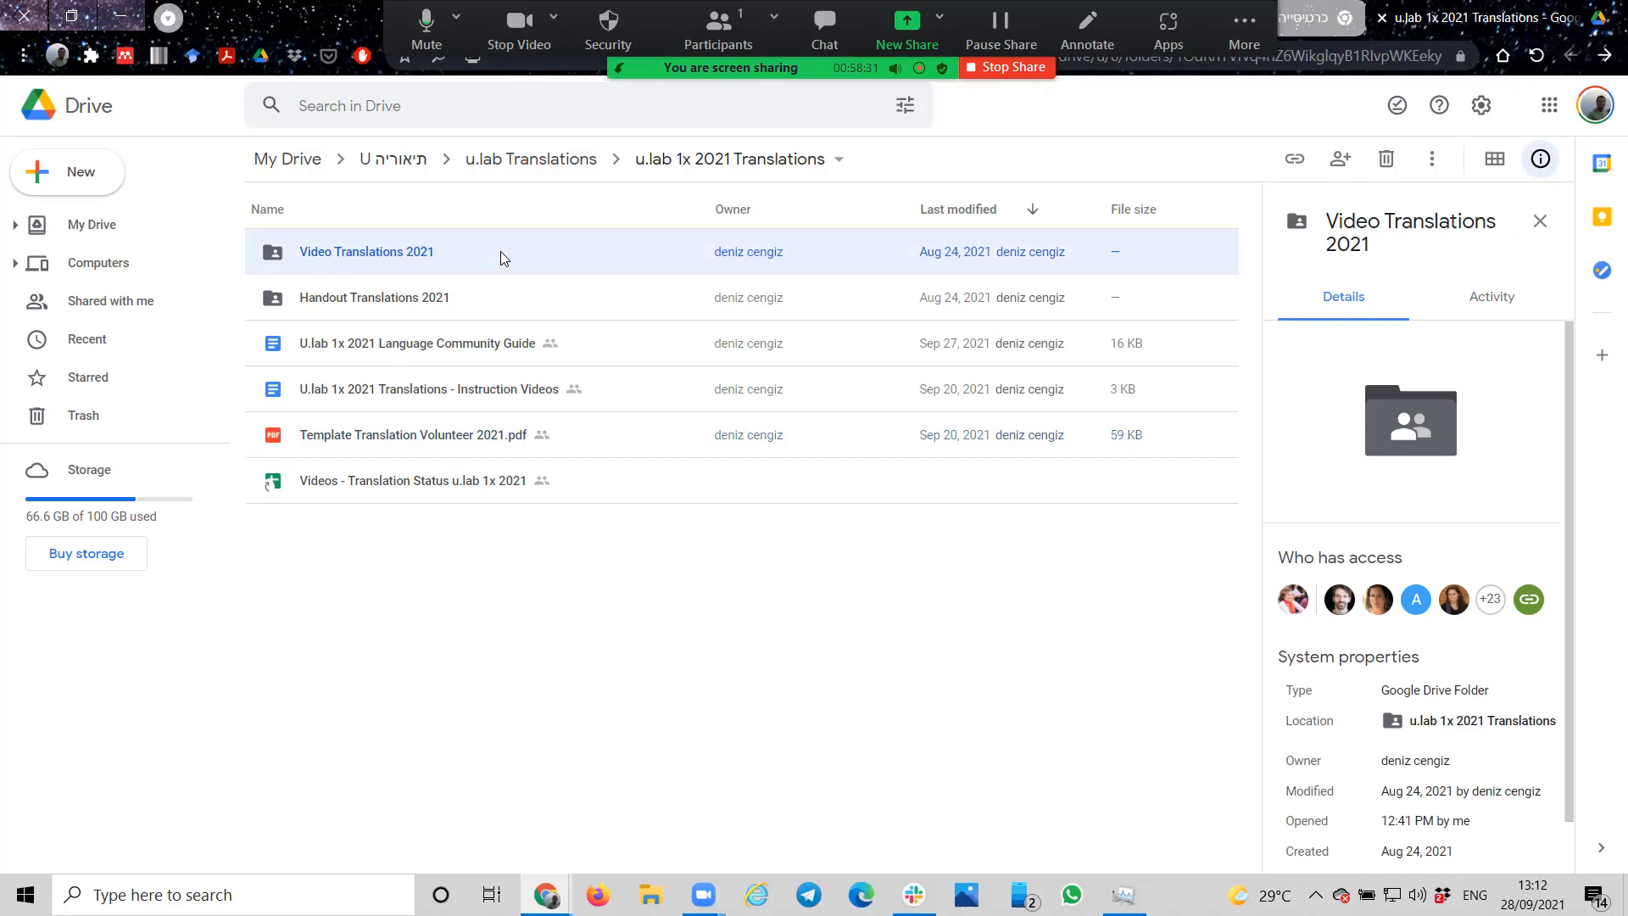
click(392, 304)
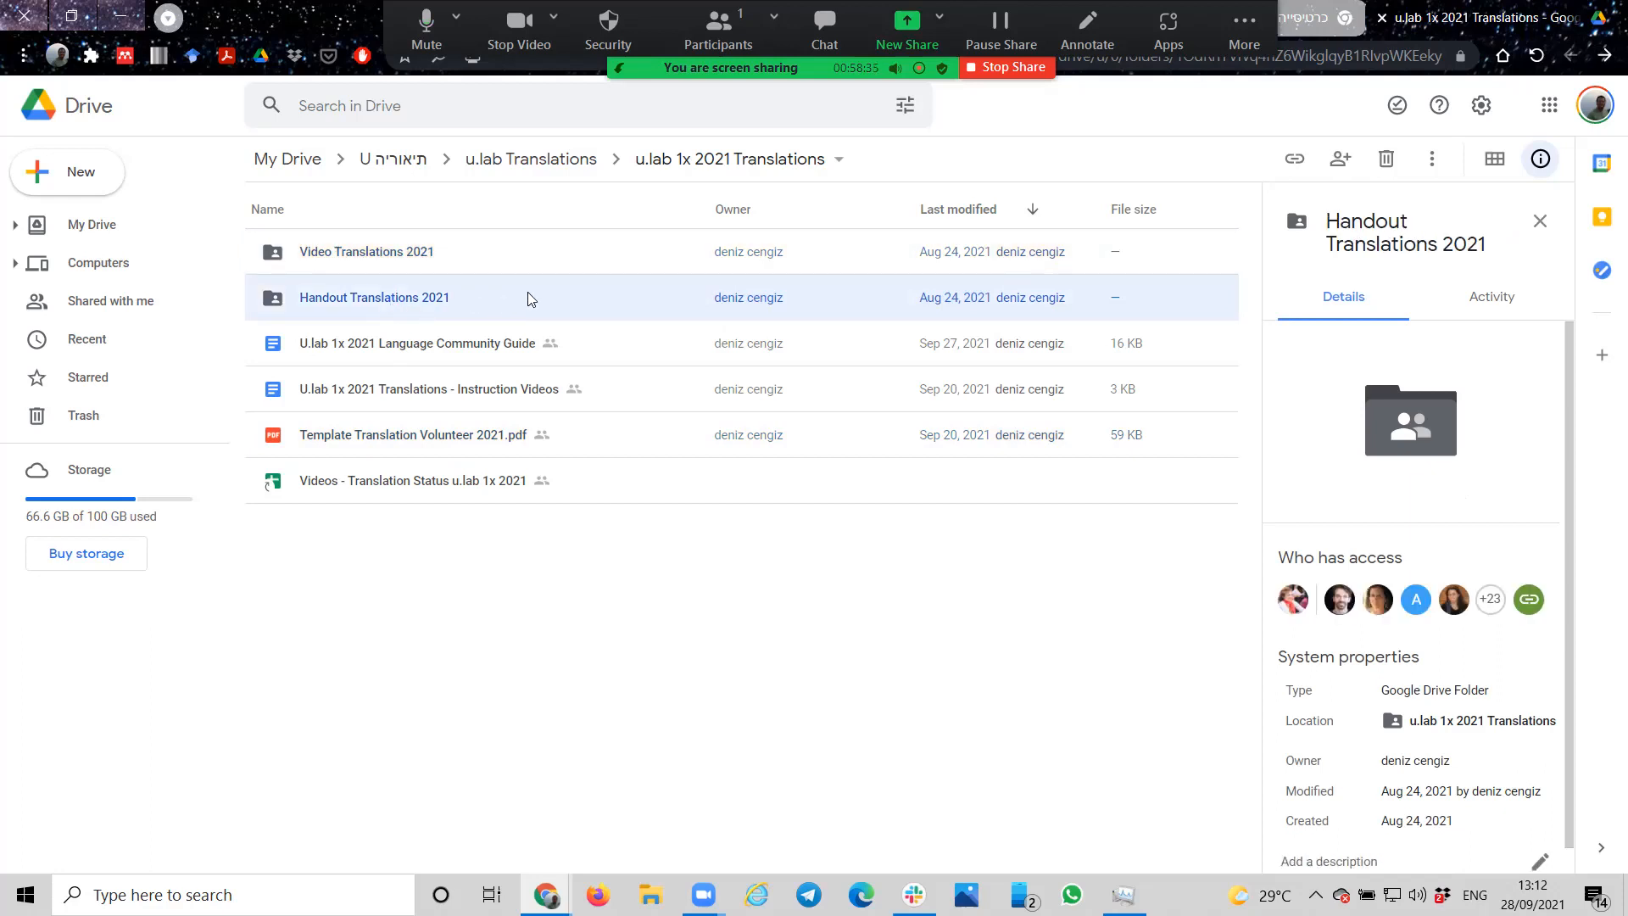
click(455, 351)
click(458, 392)
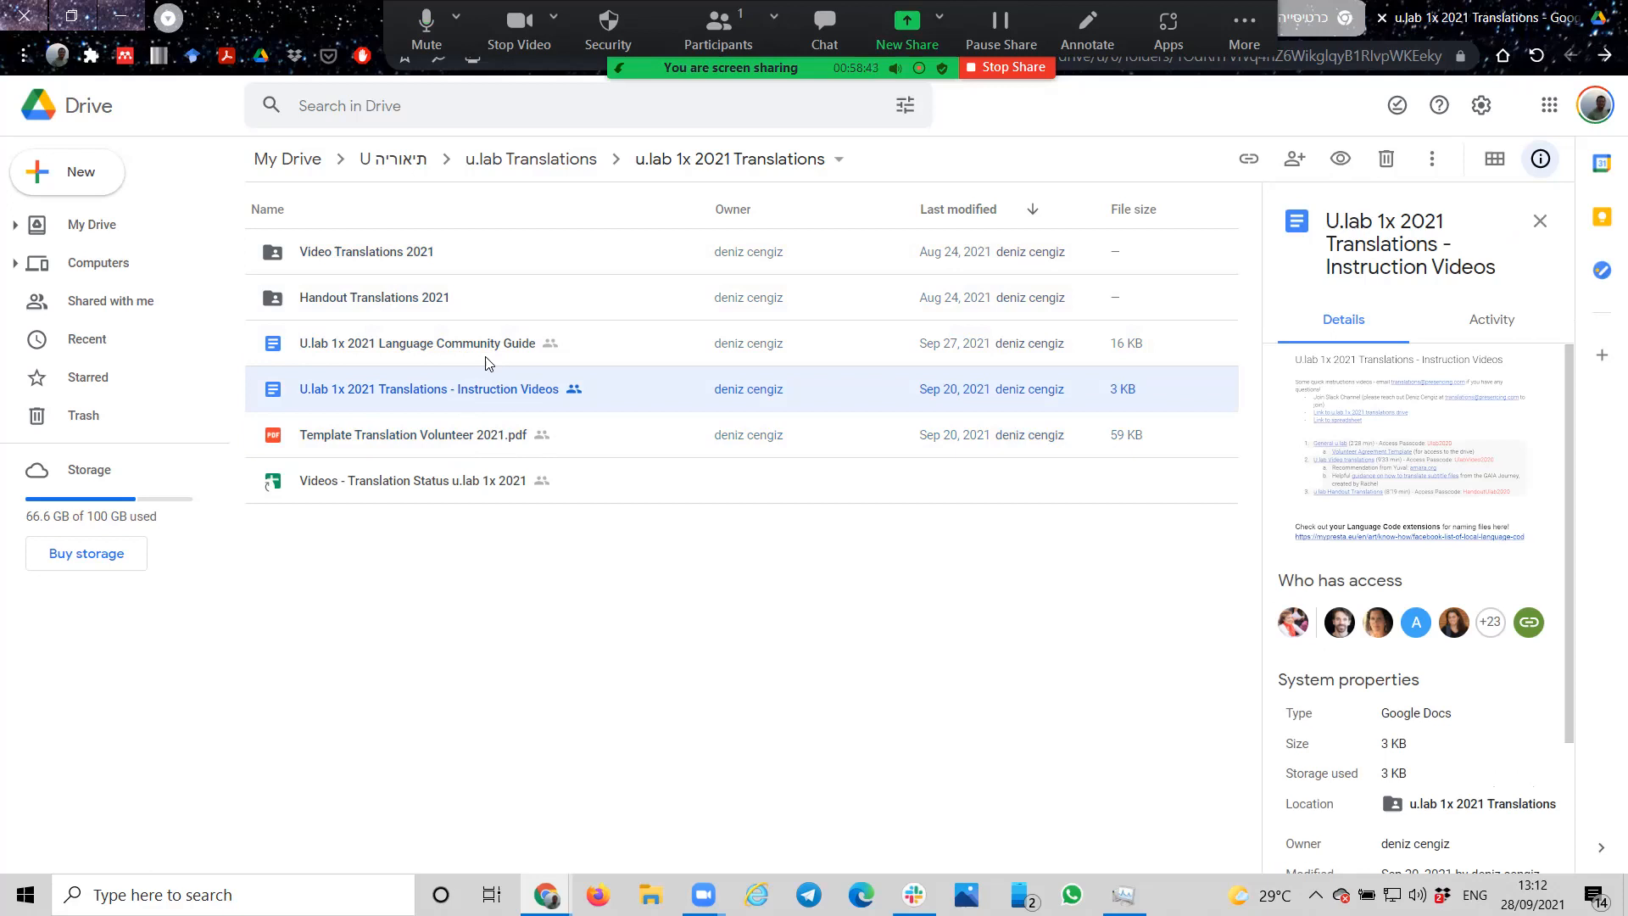
click(411, 483)
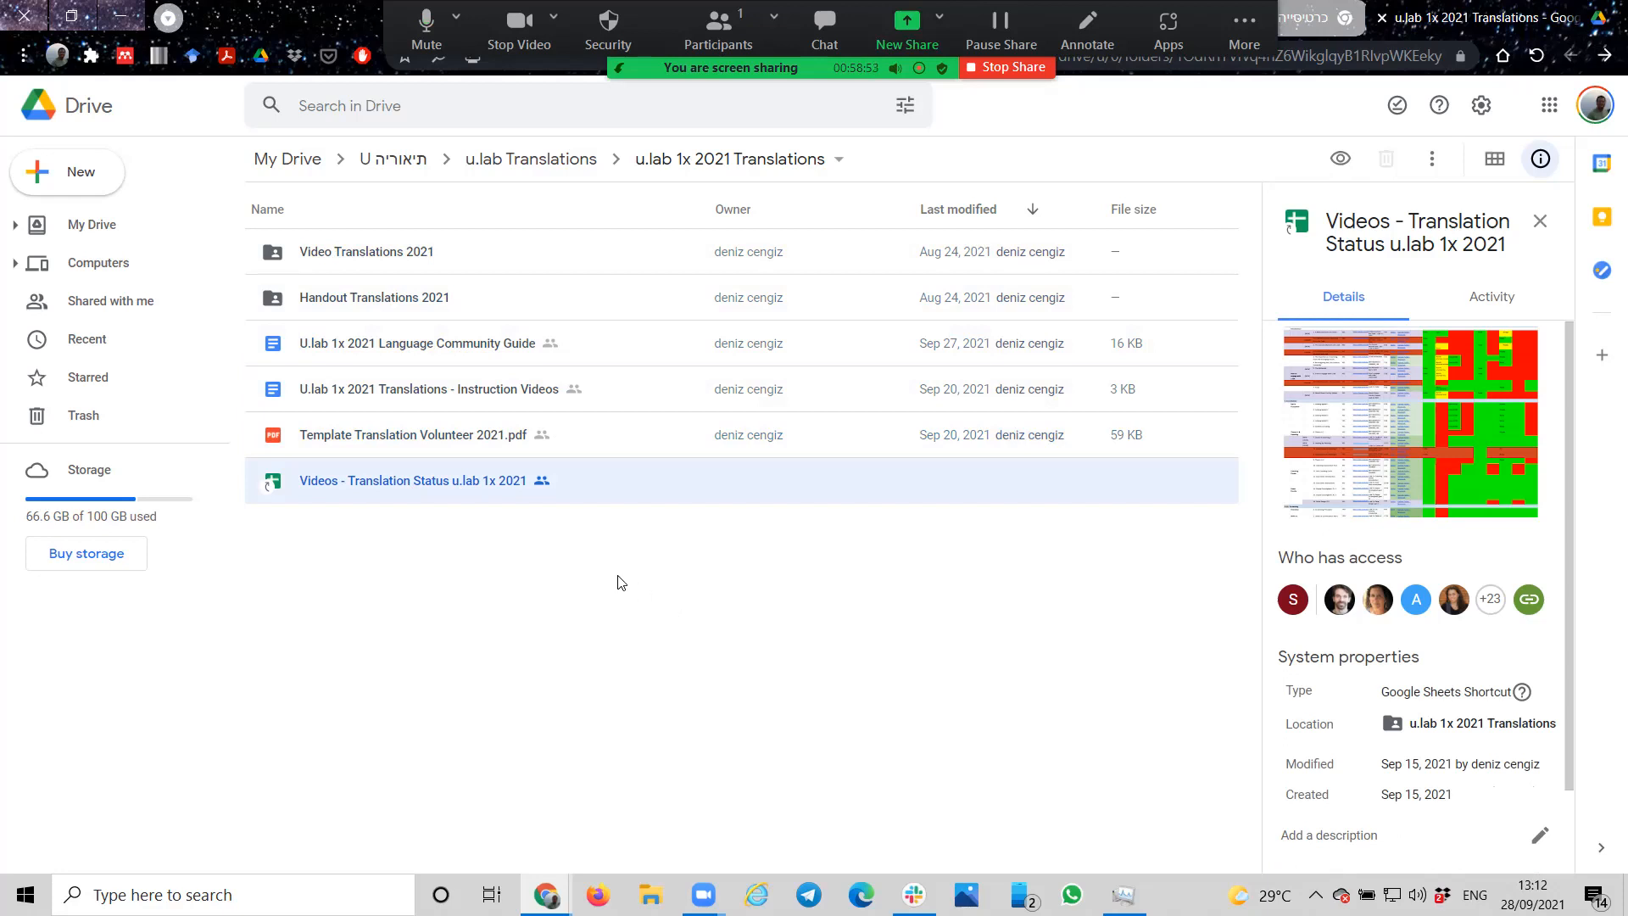
Step: Look in the Video Translations 2021 folder at A. English Translations (2021) - COPY ONLY, and return to the parent folder
double_click(356, 251)
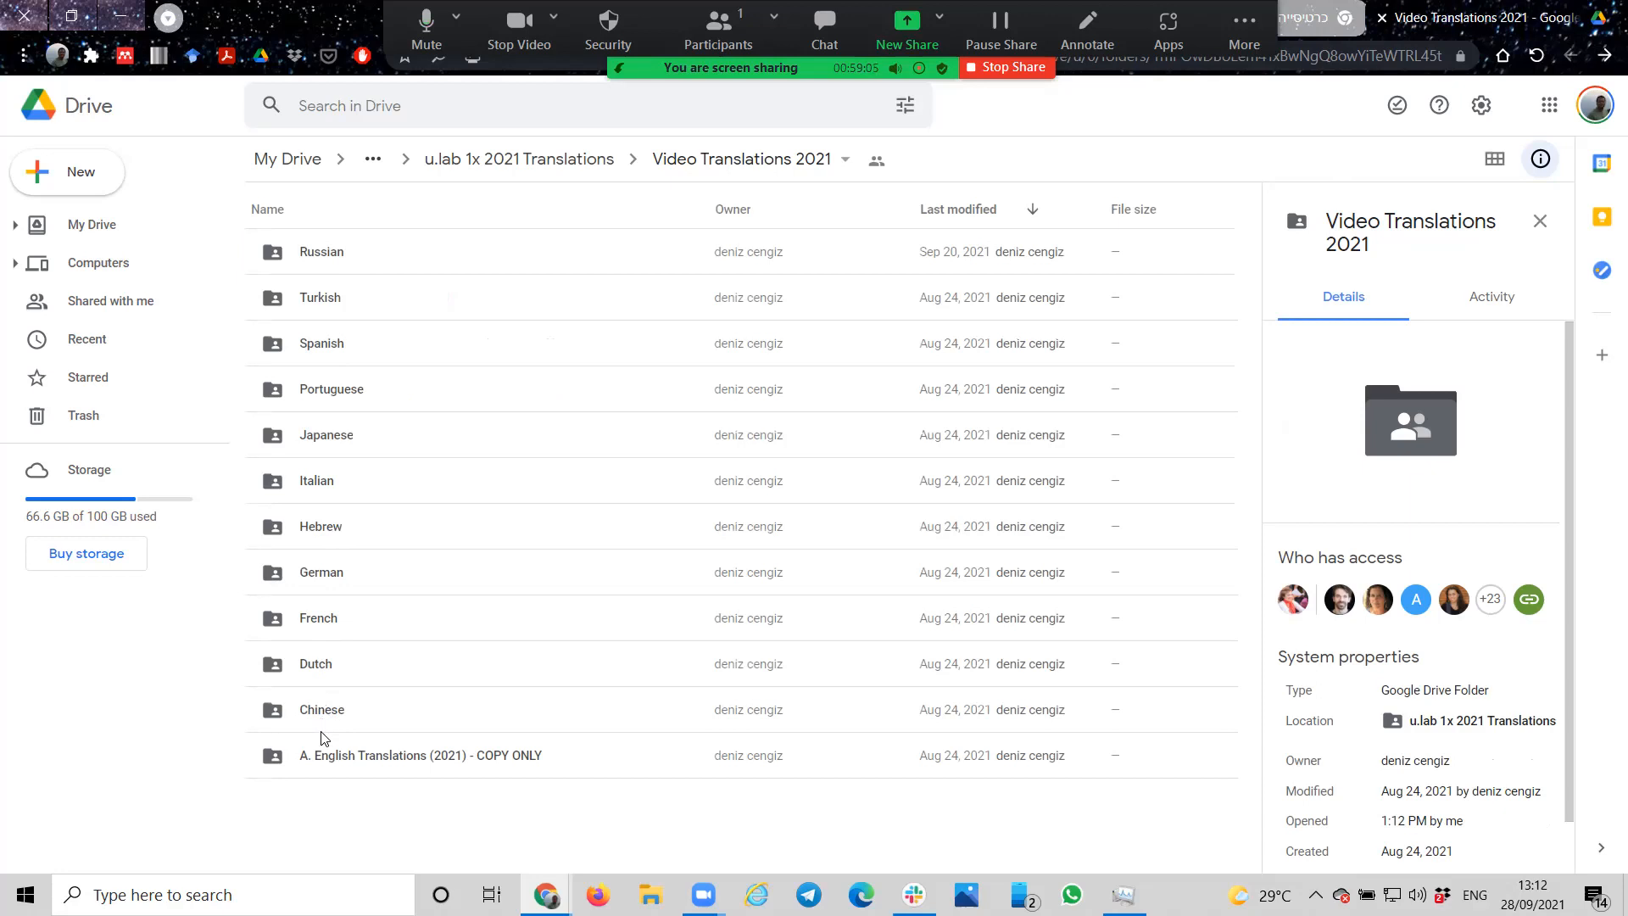
click(323, 757)
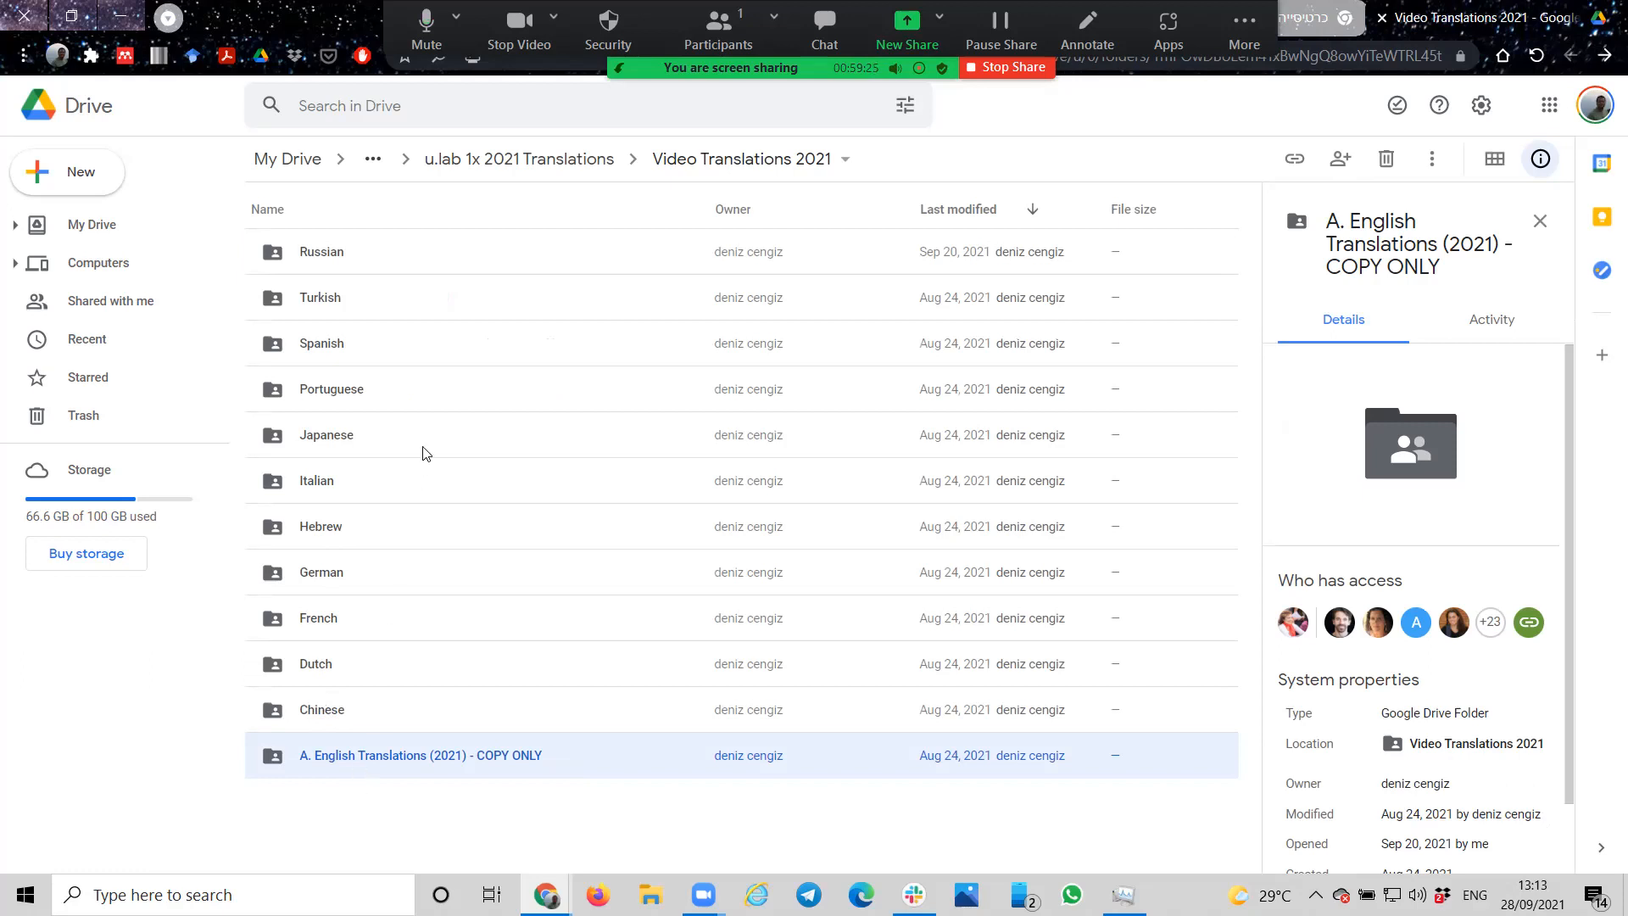
click(530, 161)
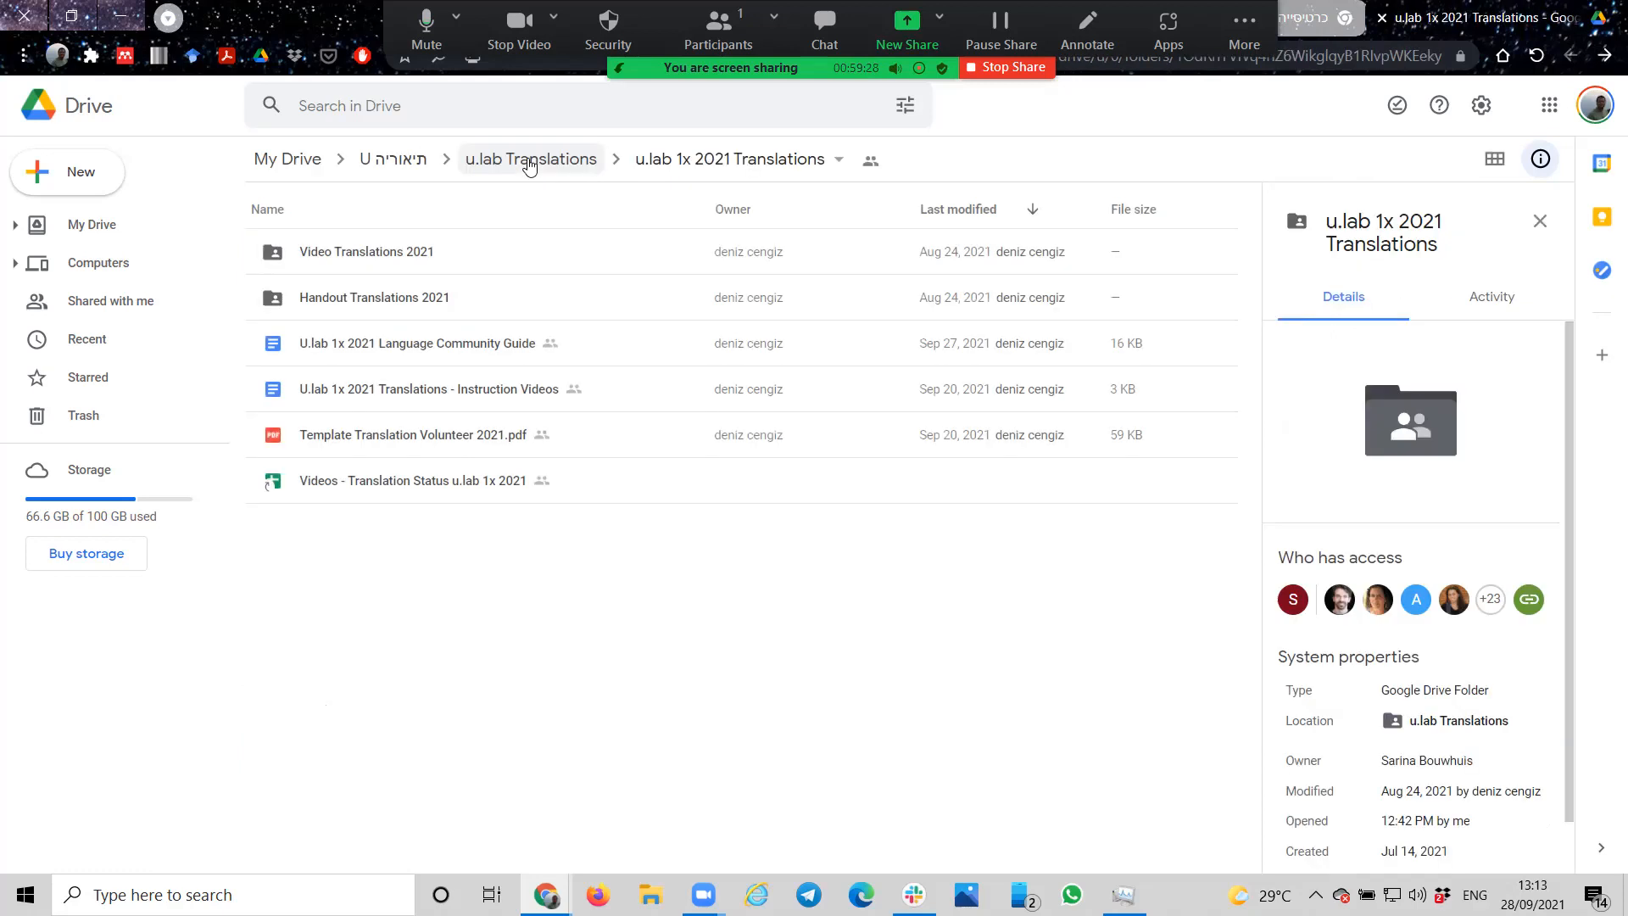
Step: Open the Videos - Translation Status u.lab 1x 2021 spreadsheet and accept the signed-in account
double_click(417, 490)
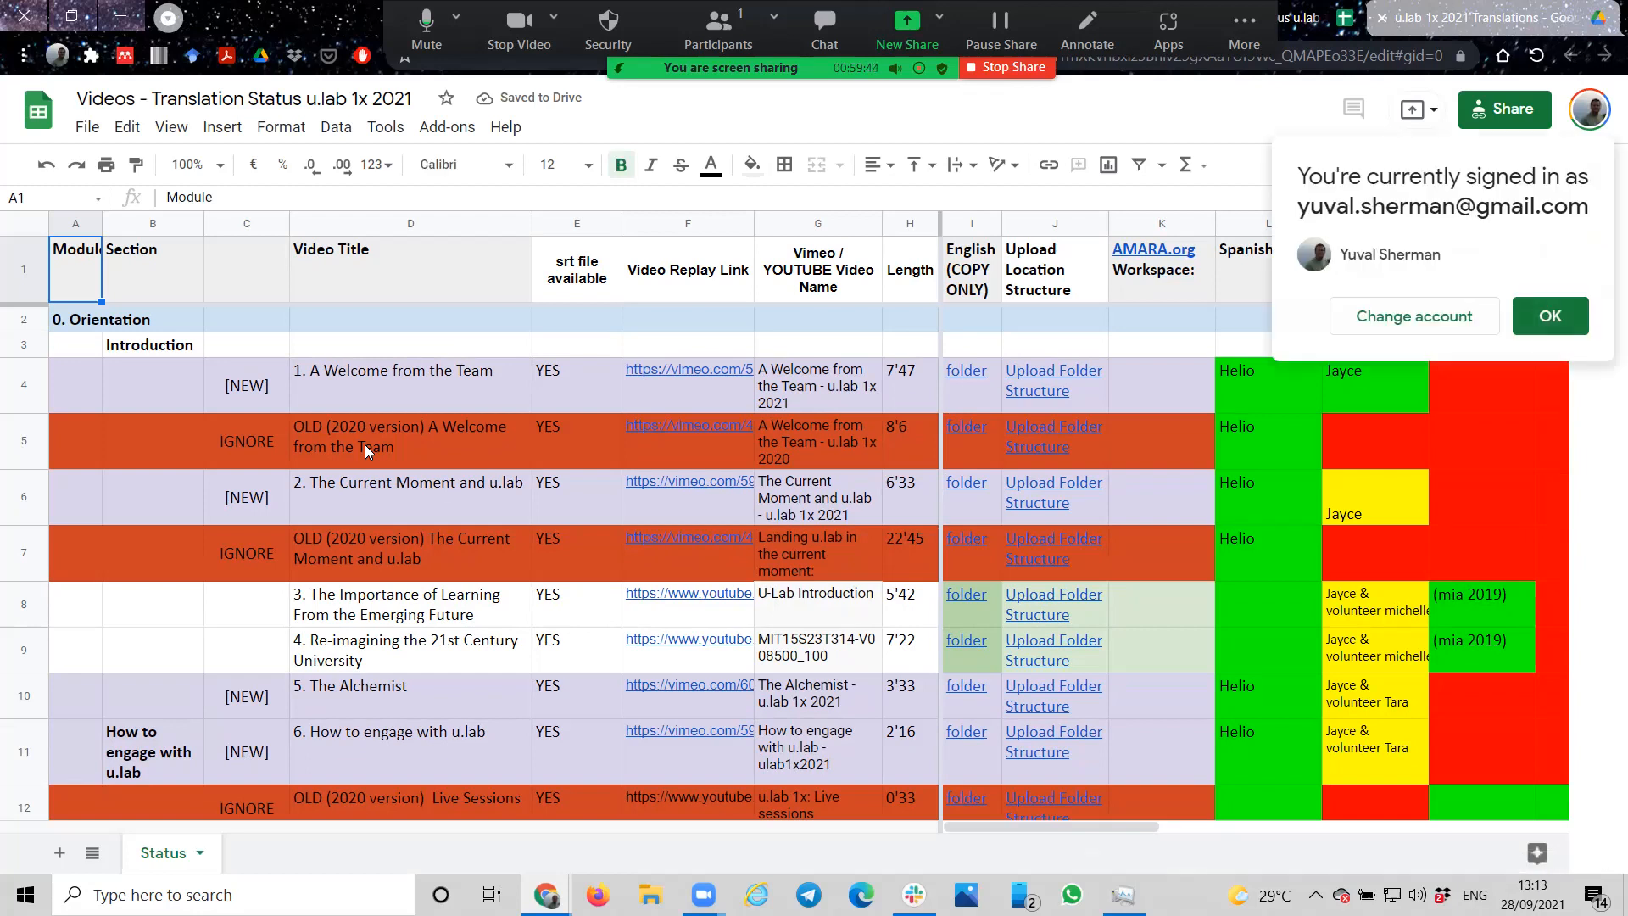
click(1562, 324)
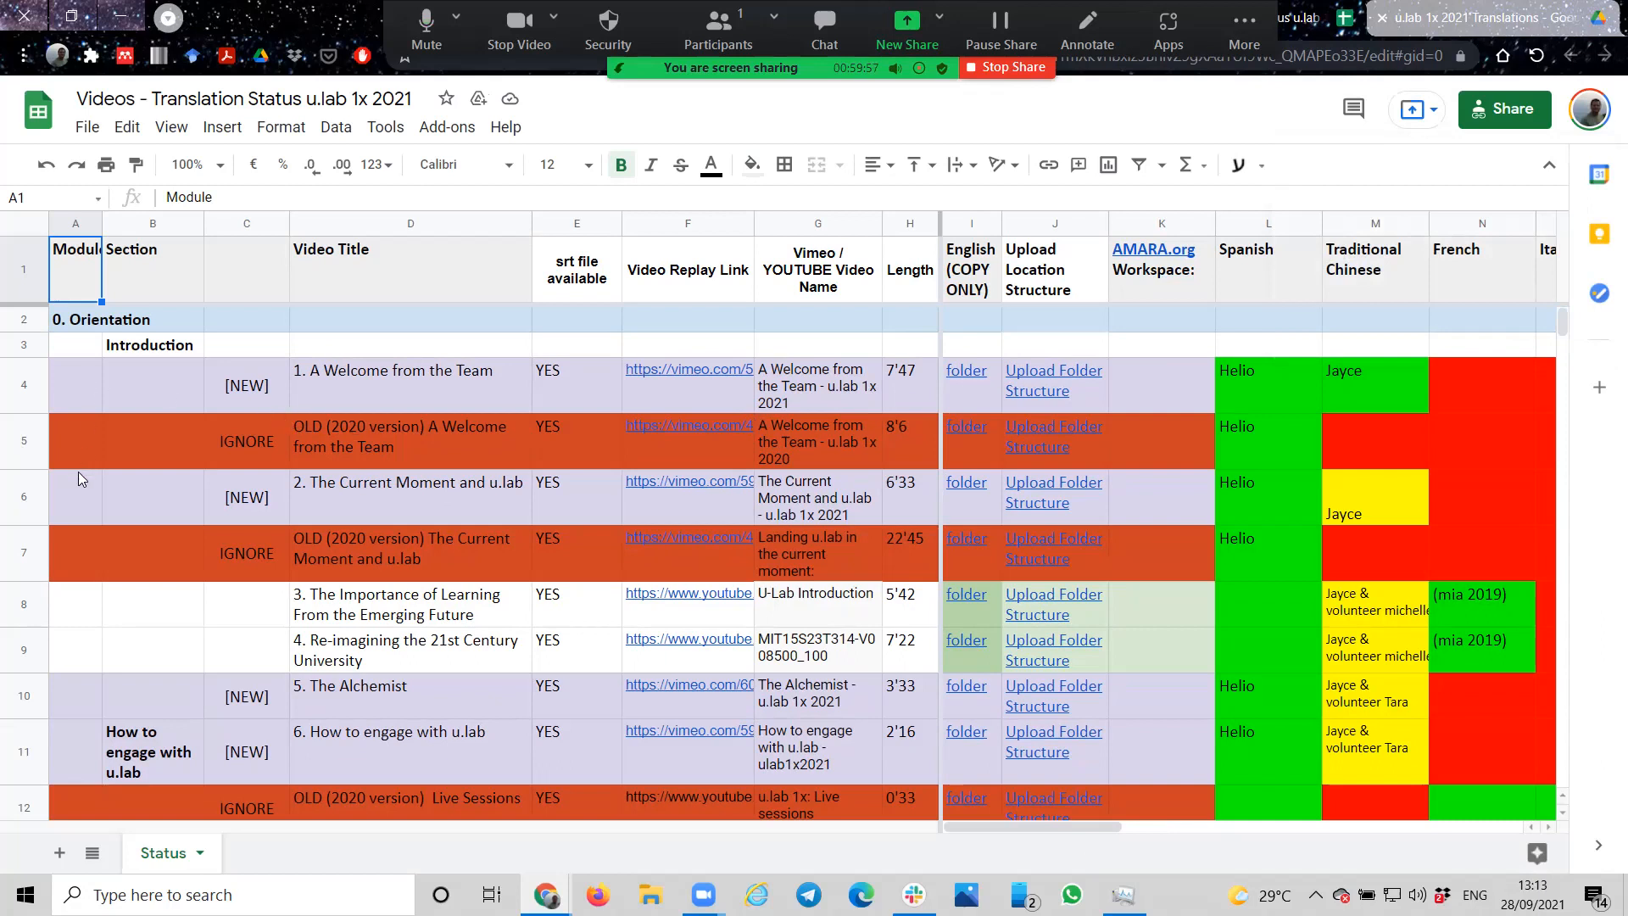
Step: Examine the module headings, such as 0. Orientation and 1. Co-initiation, and the [NEW] and IGNORE marks on the videos
click(95, 329)
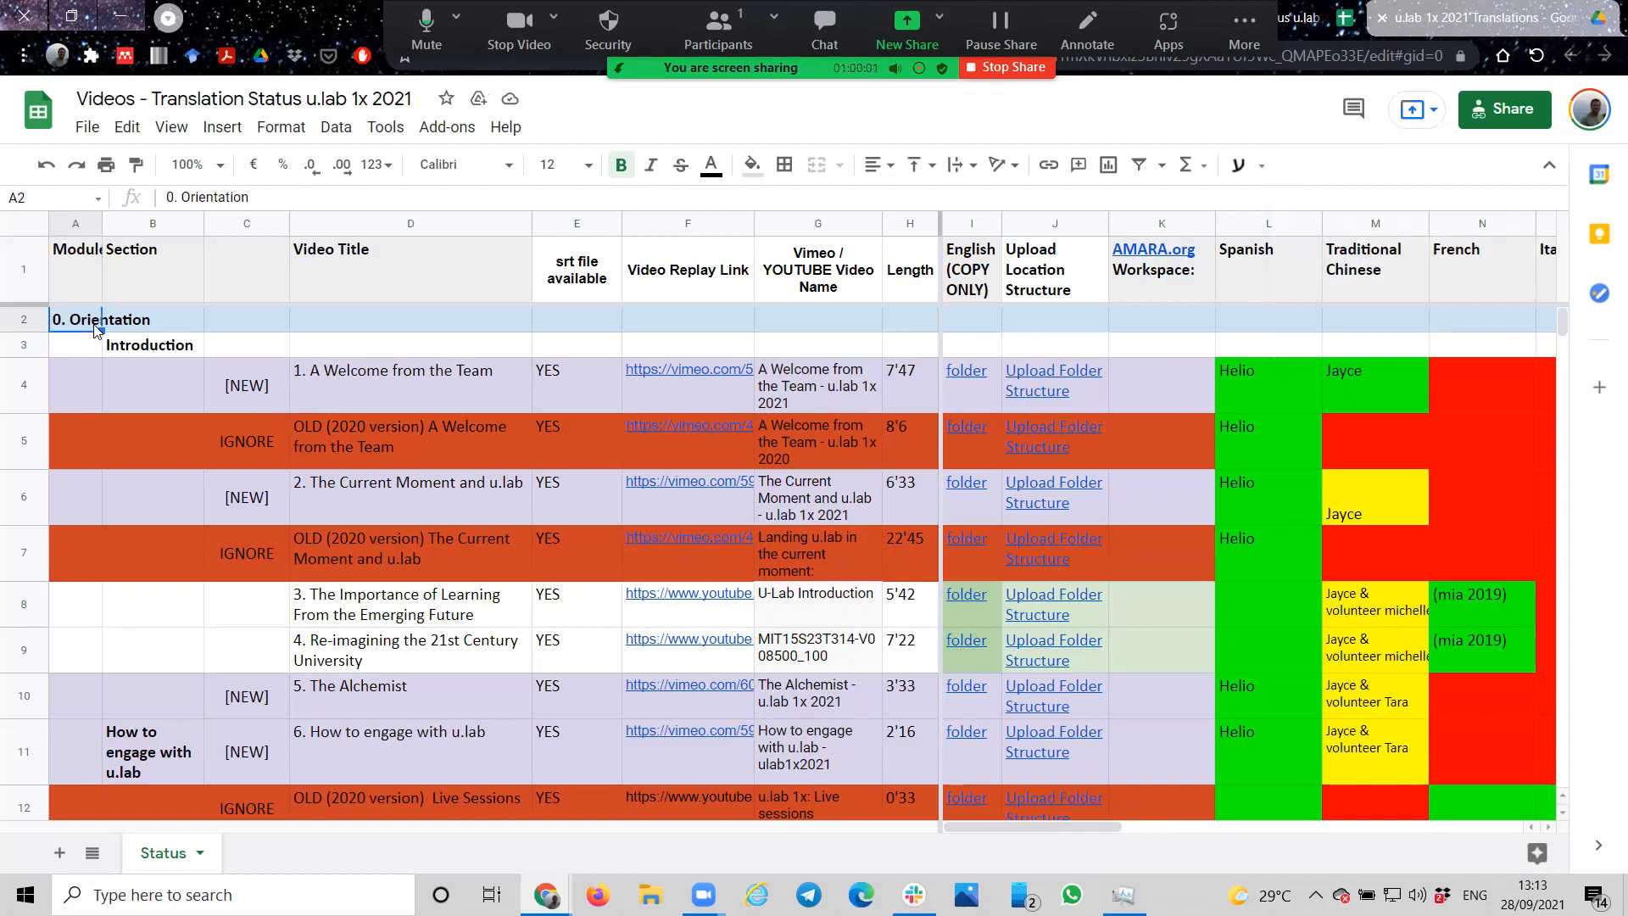
scroll(117, 497, down, 3)
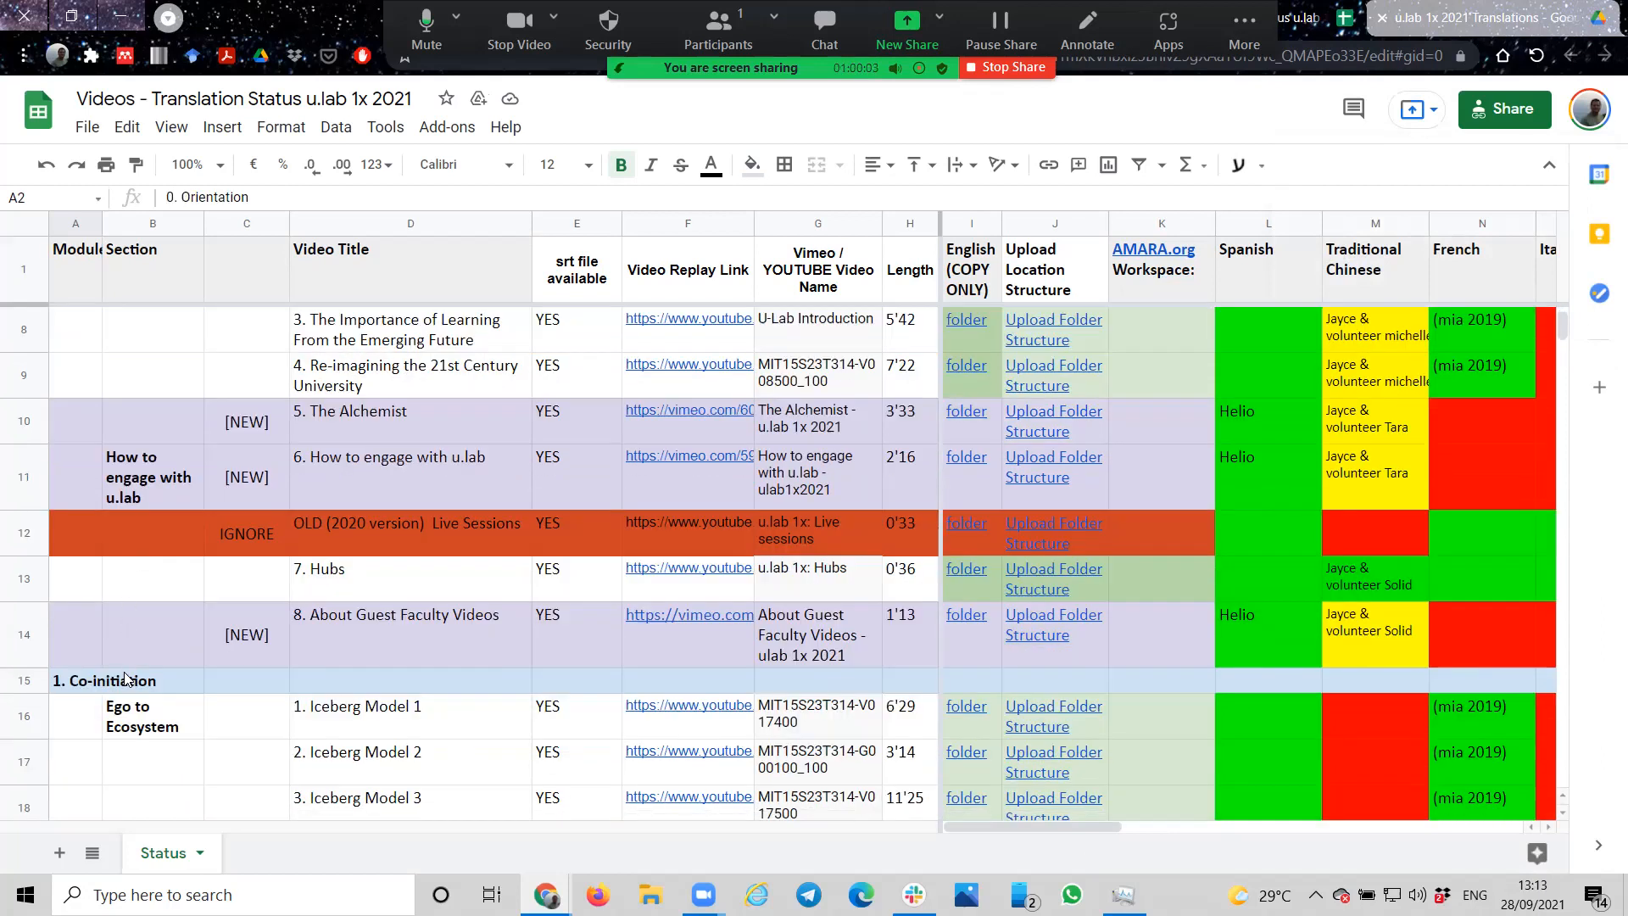
click(124, 678)
scroll(270, 664, up, 3)
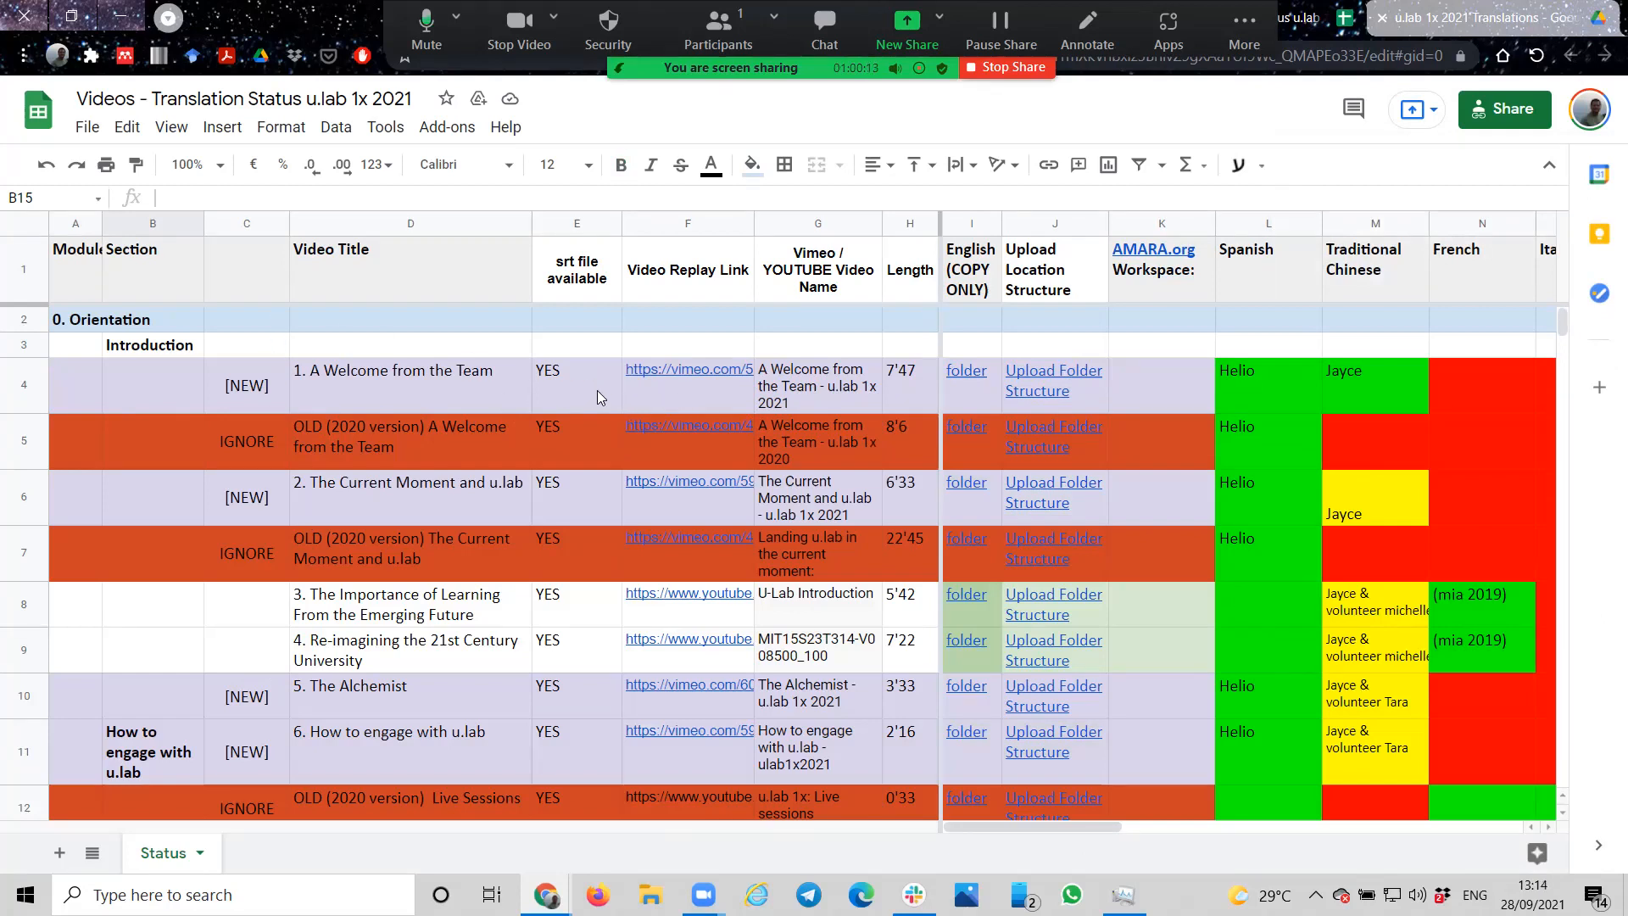
click(255, 395)
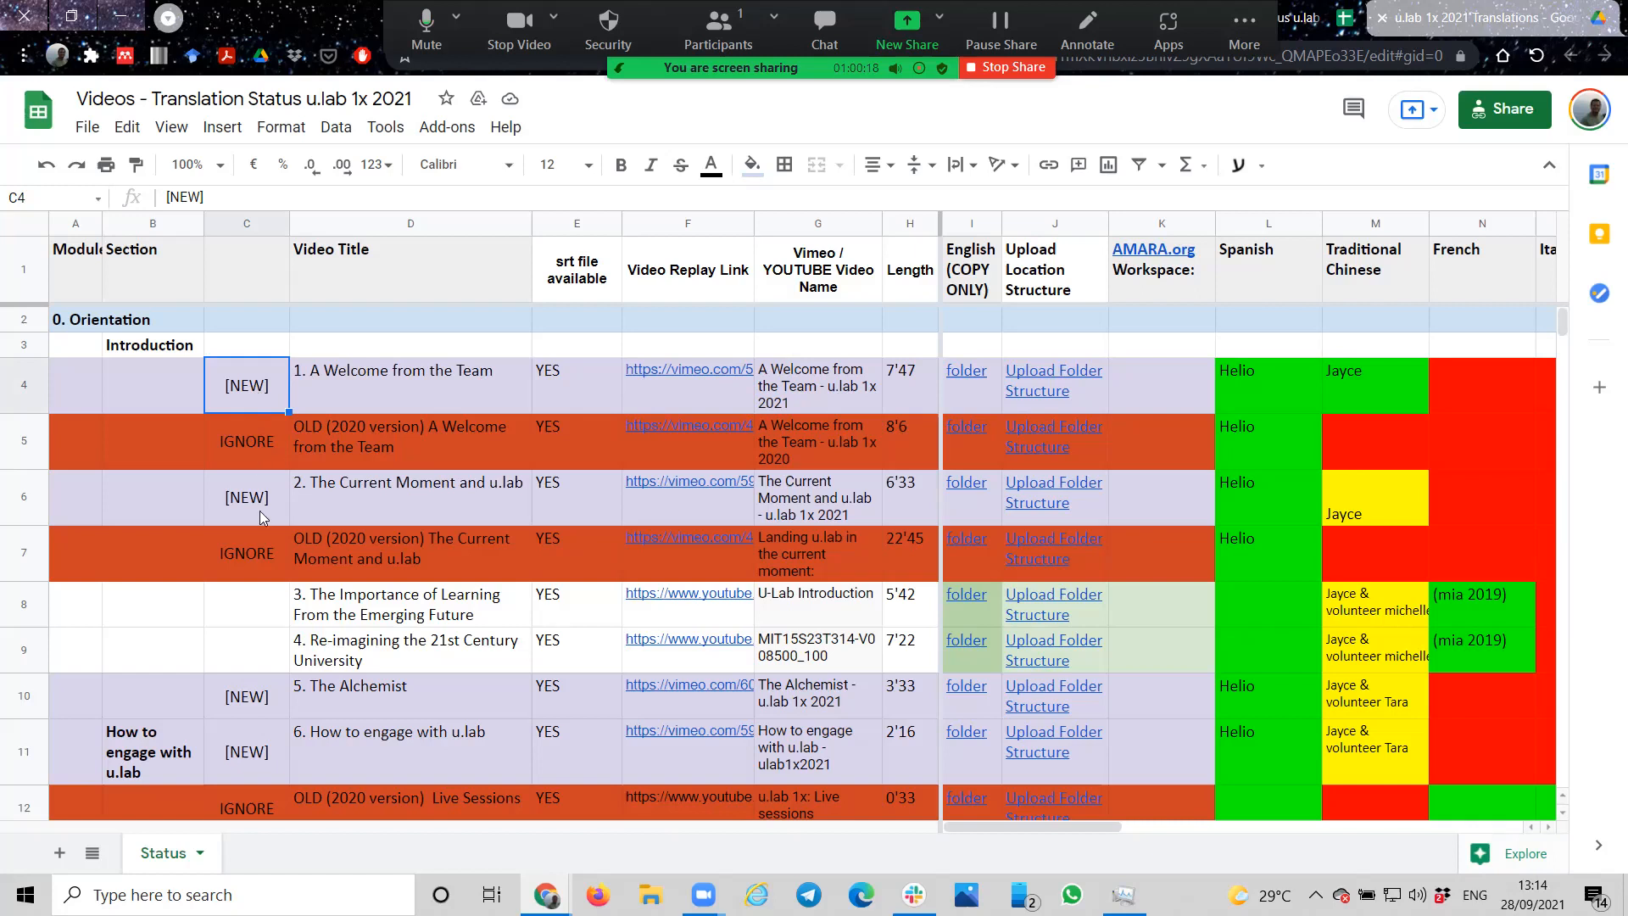
scroll(263, 759, down, 5)
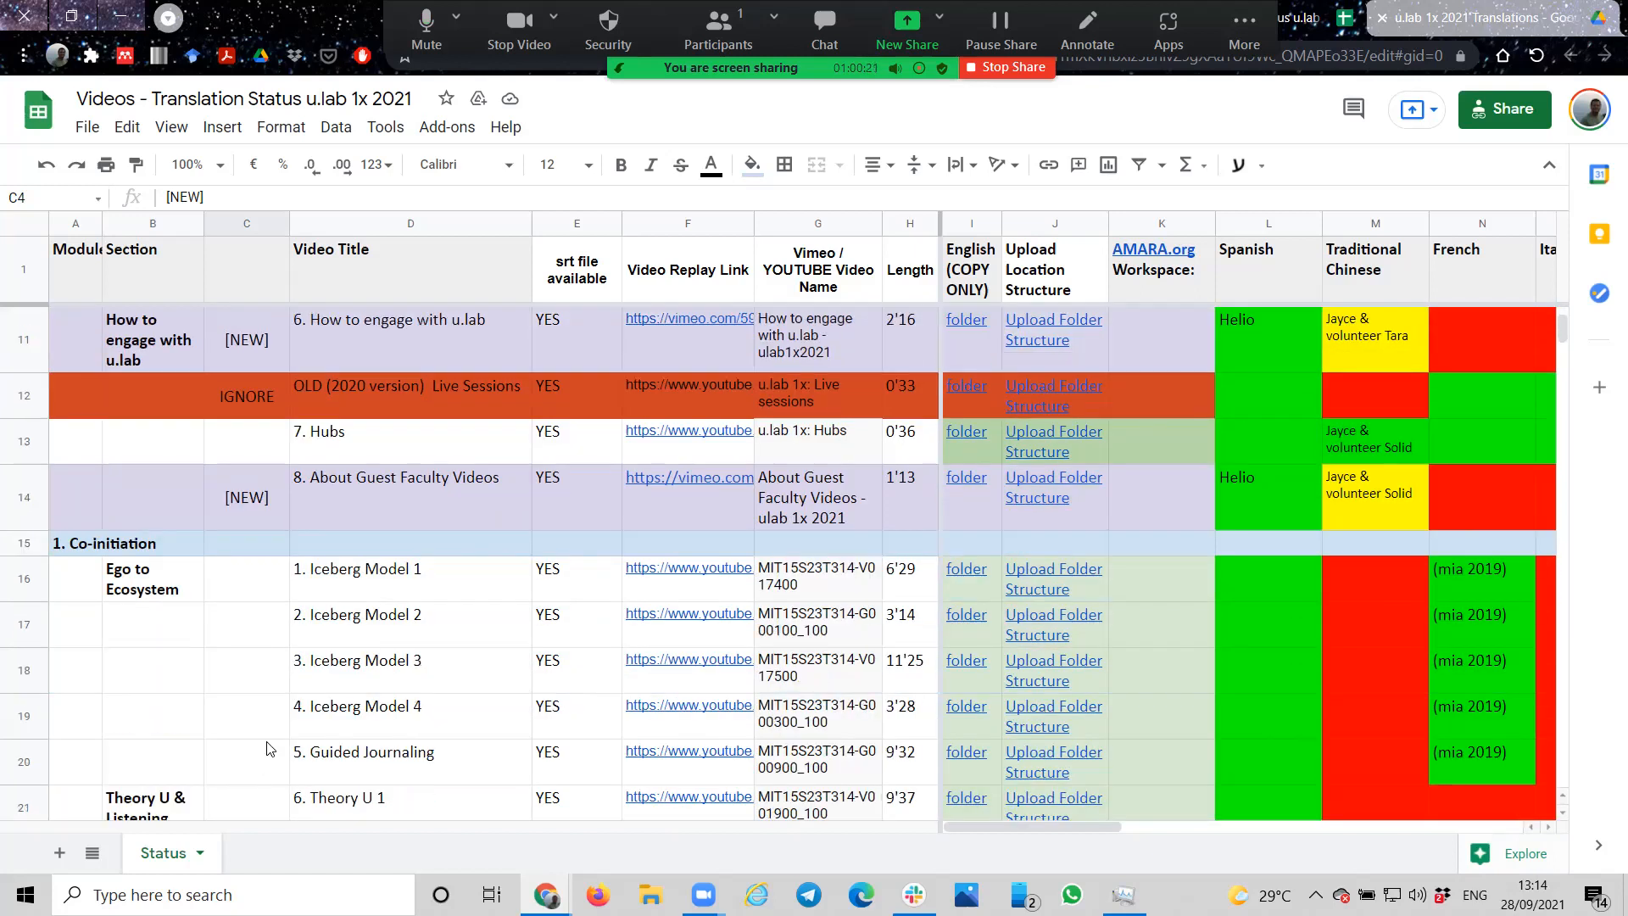
scroll(370, 625, up, 5)
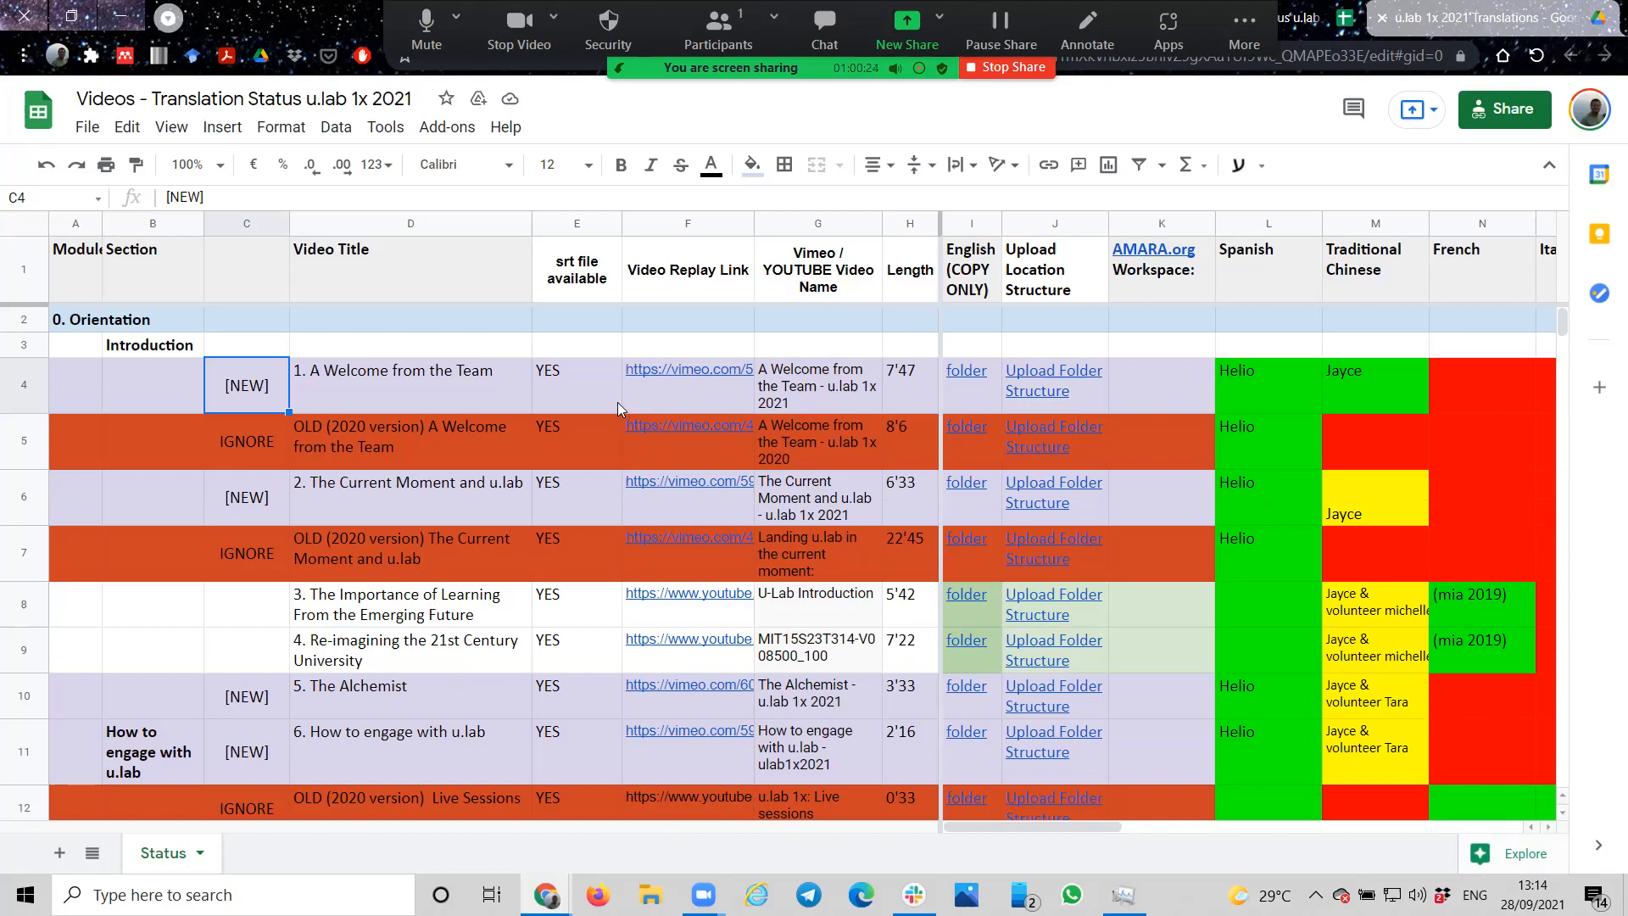
Step: Review the Video Replay Link column and copy the Vimeo link for the video 1. A Welcome from the Team
mouse_move(622, 397)
click(674, 390)
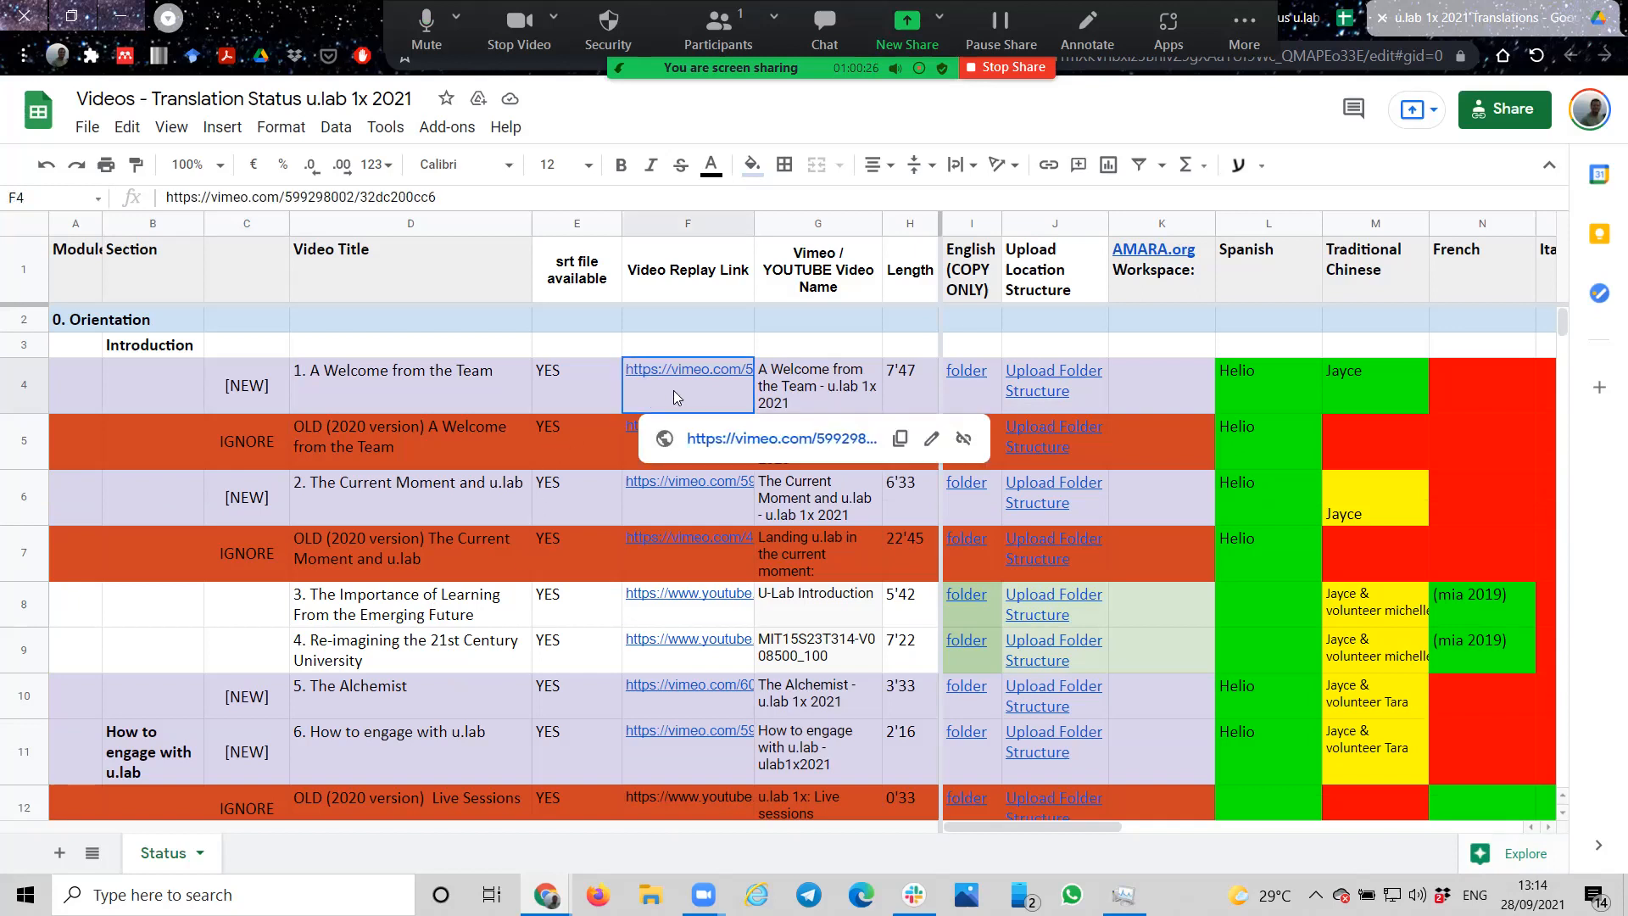
click(712, 222)
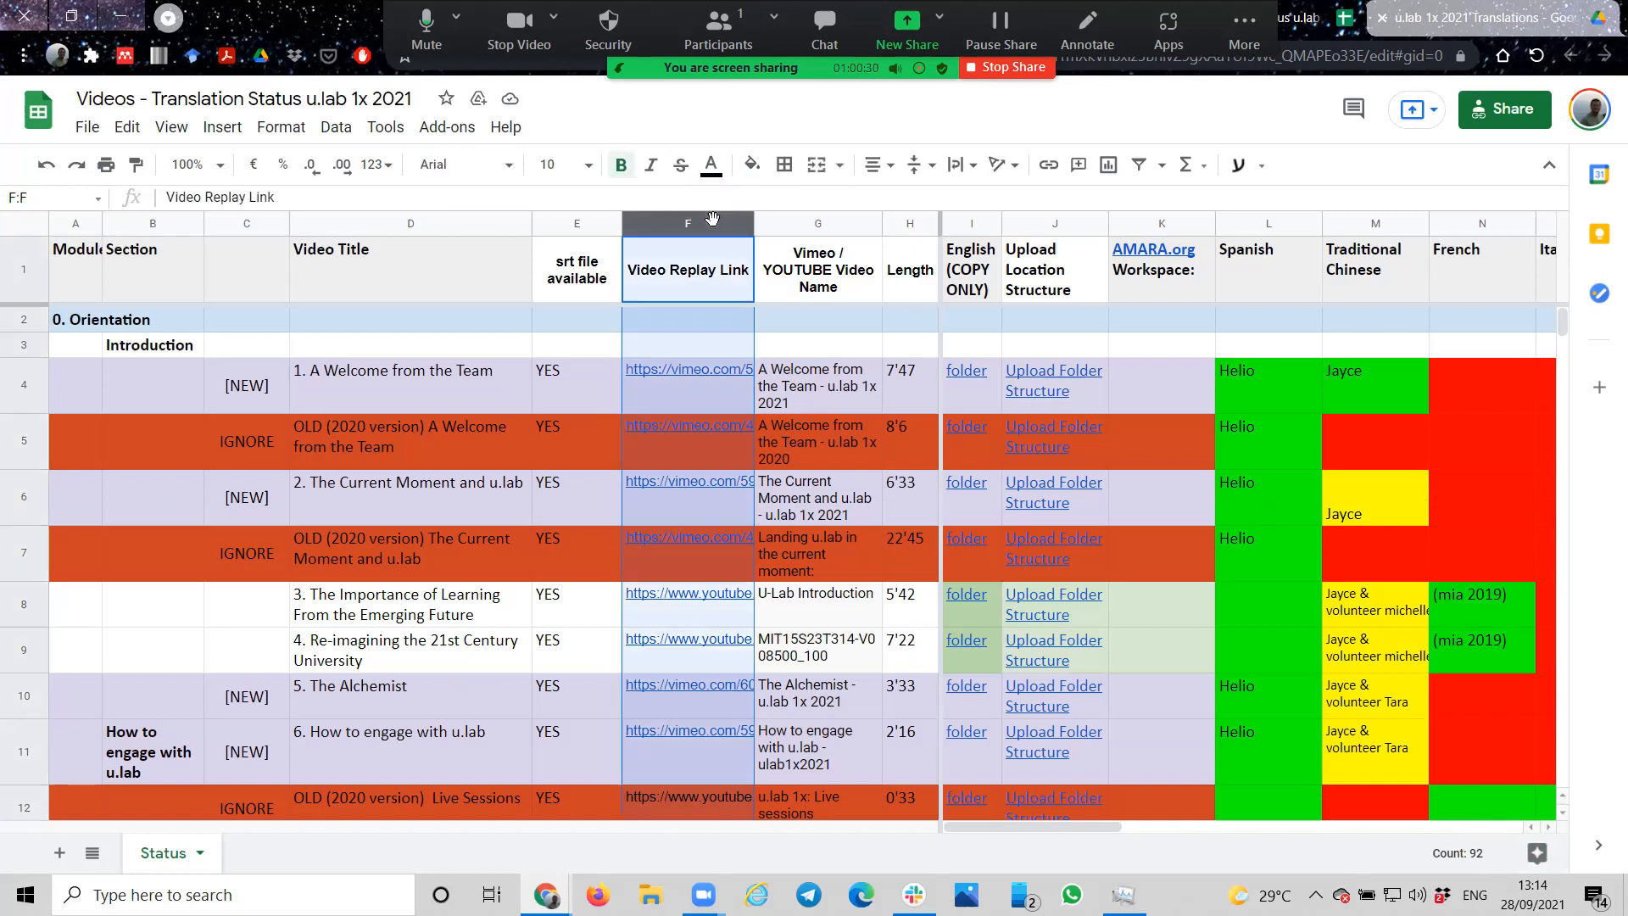
mouse_move(709, 405)
mouse_move(962, 828)
mouse_down()
mouse_move(1262, 850)
mouse_move(955, 856)
mouse_up()
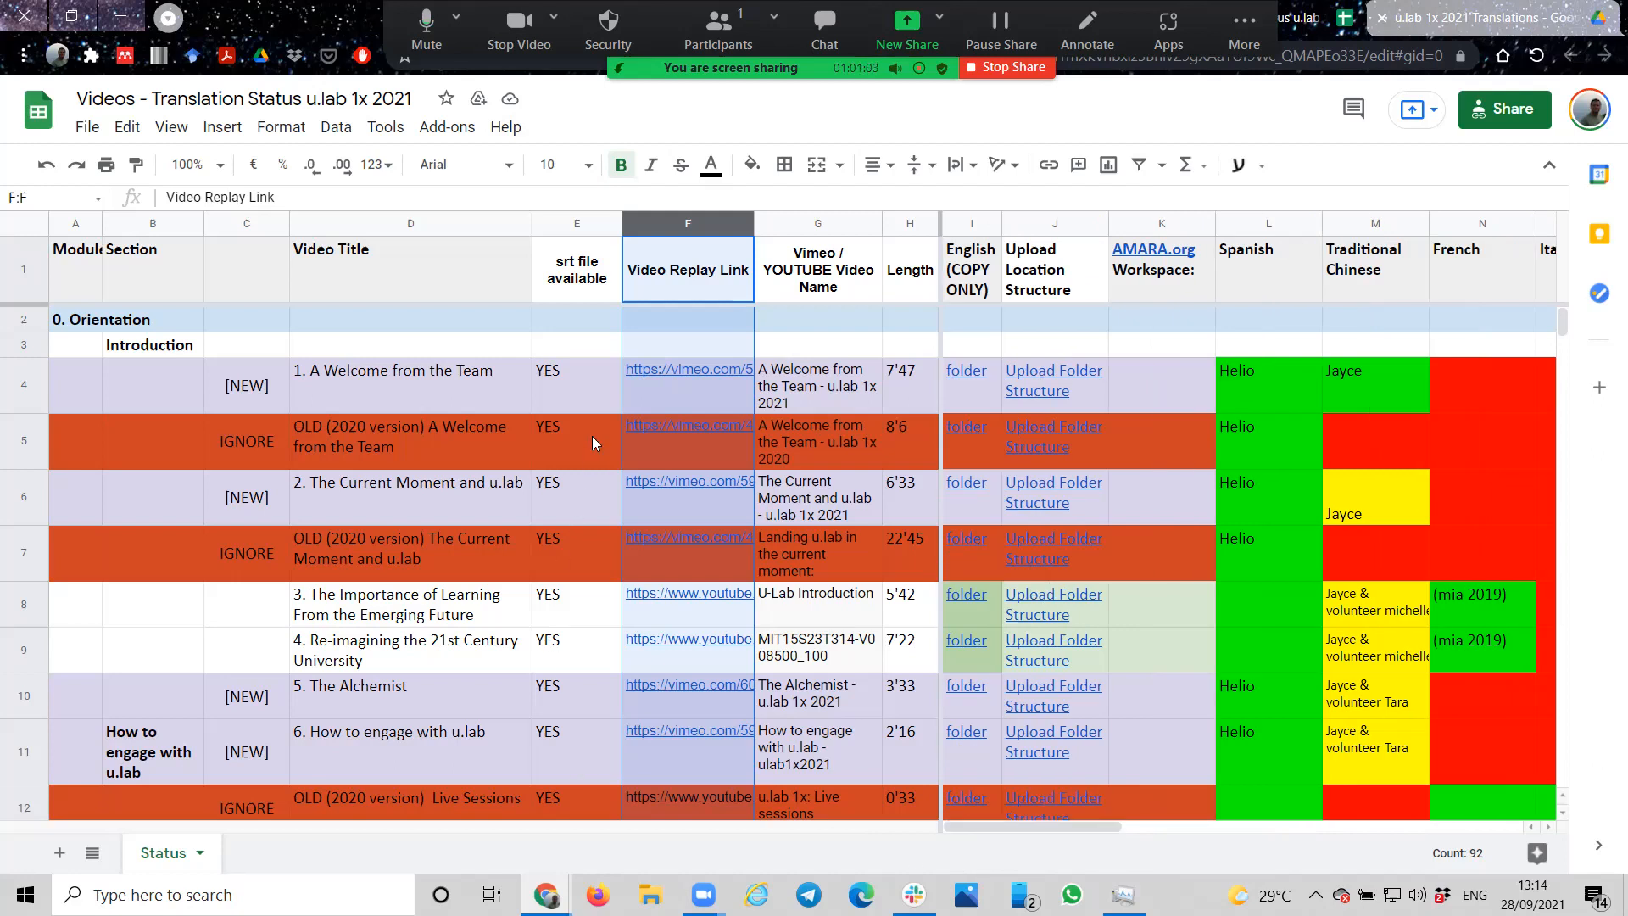
click(650, 392)
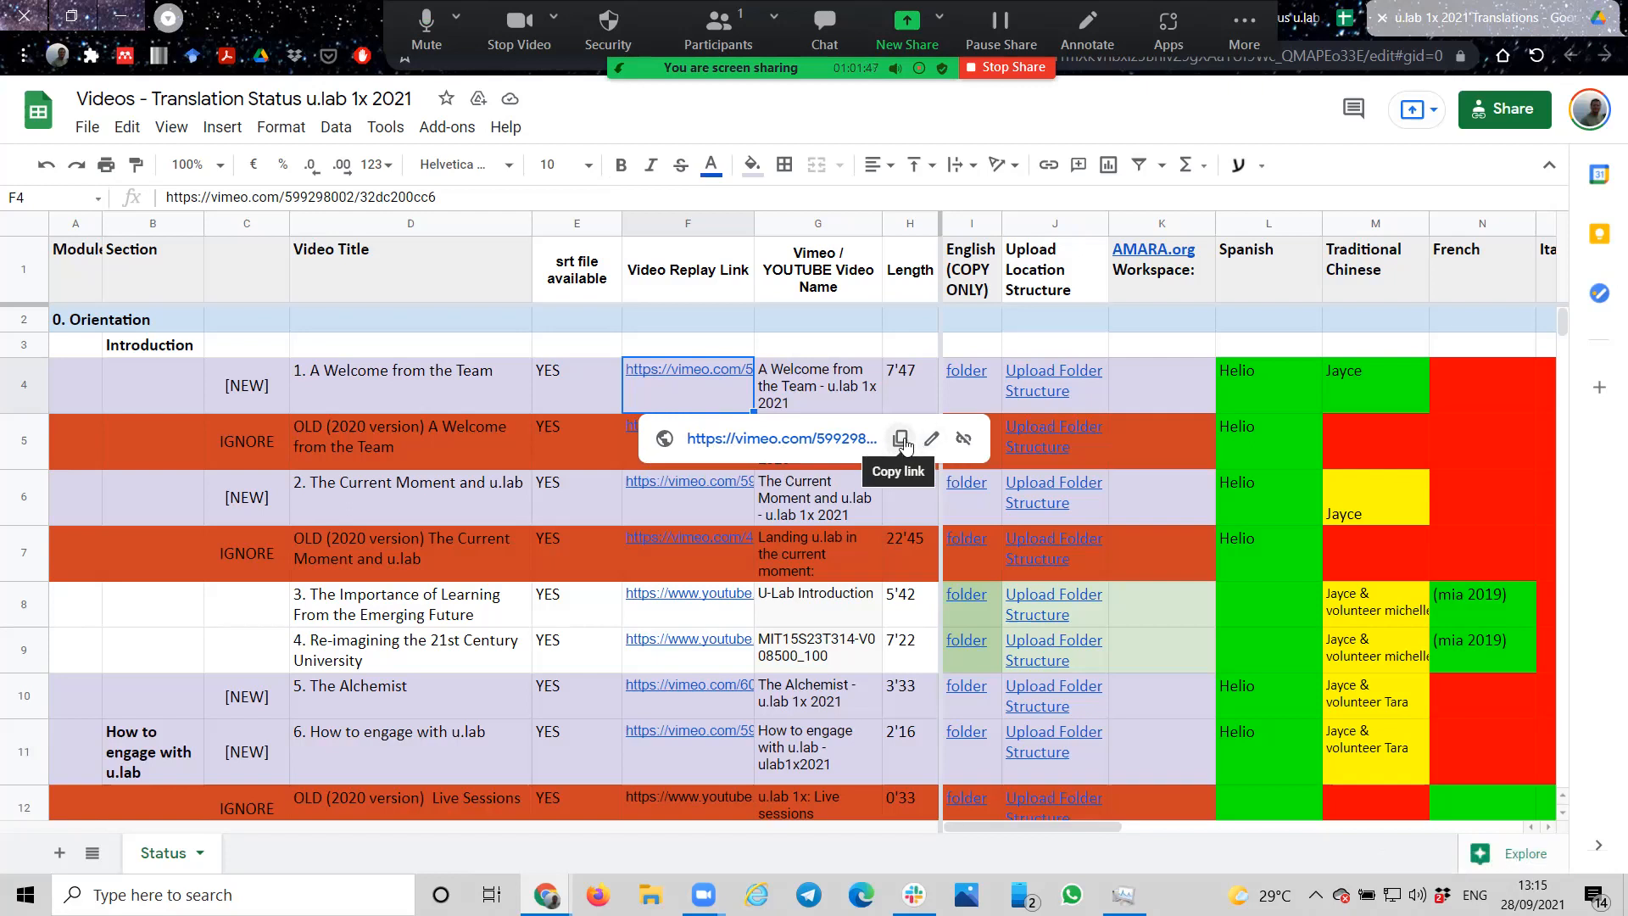
click(901, 438)
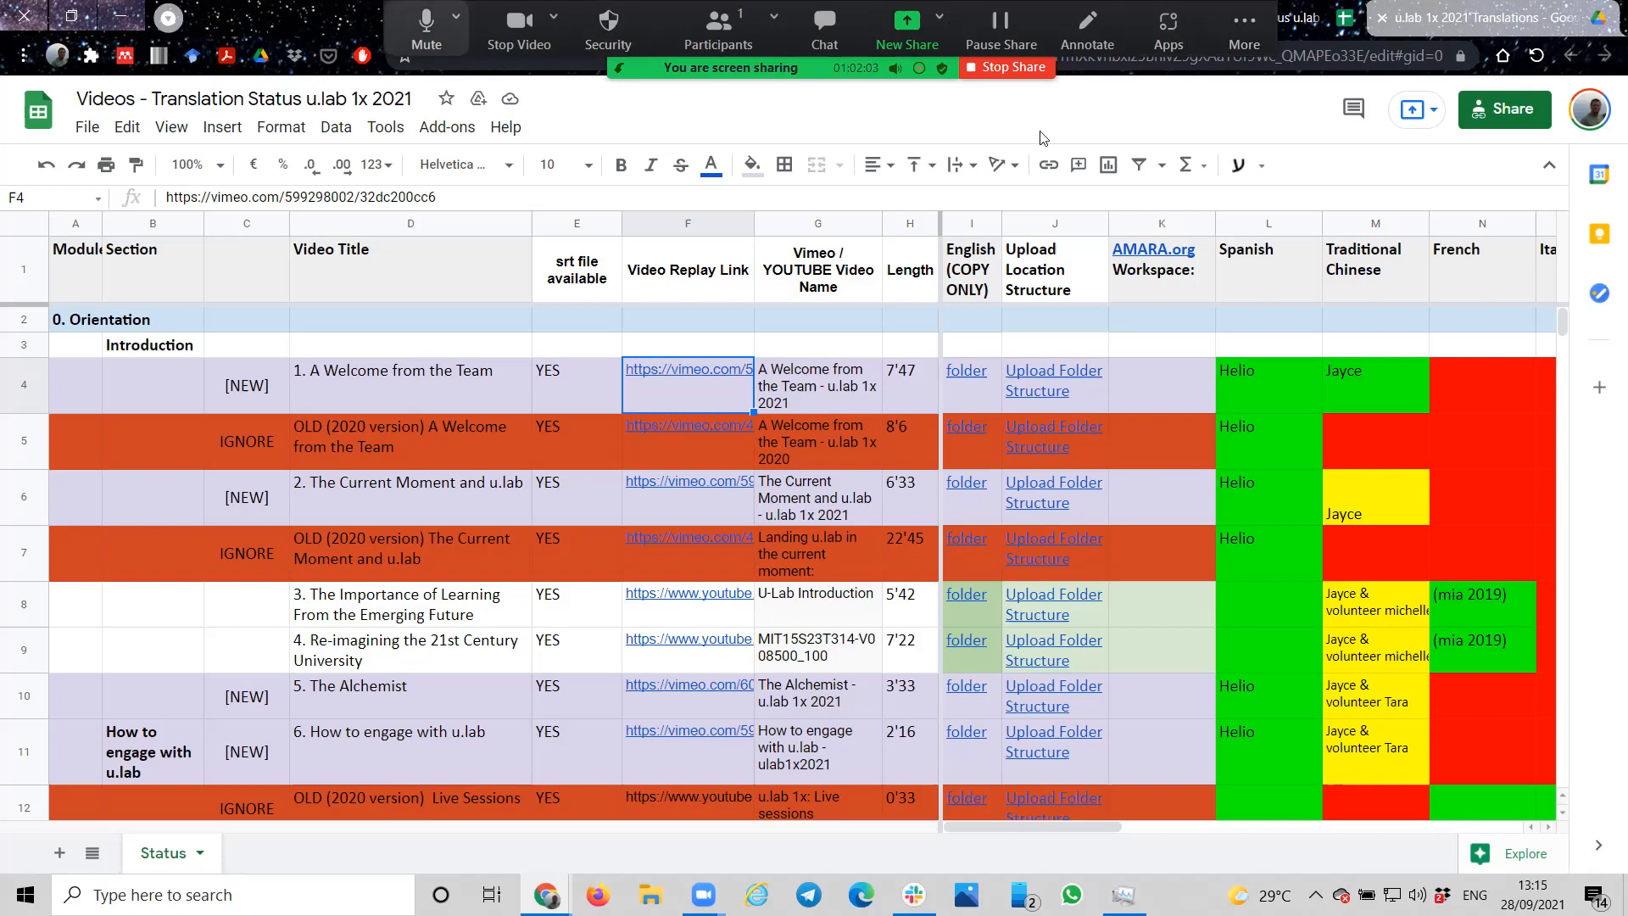
Step: Go to Amara.org in a new browser tab and open the Amara Public Workspace to see the added videos
click(985, 24)
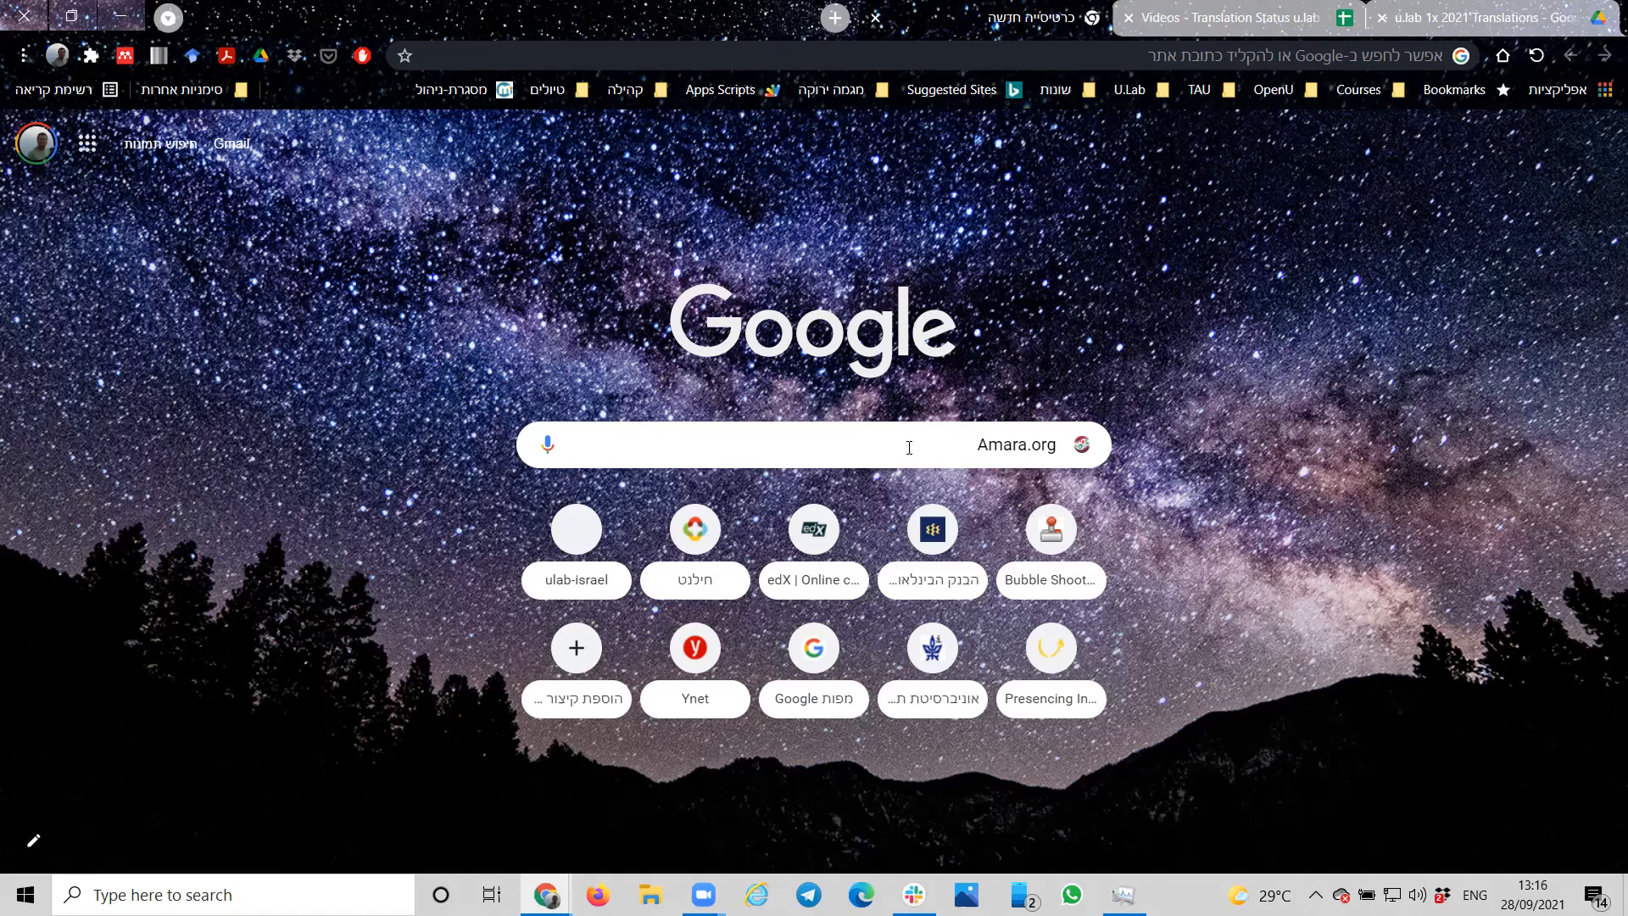
key(Return)
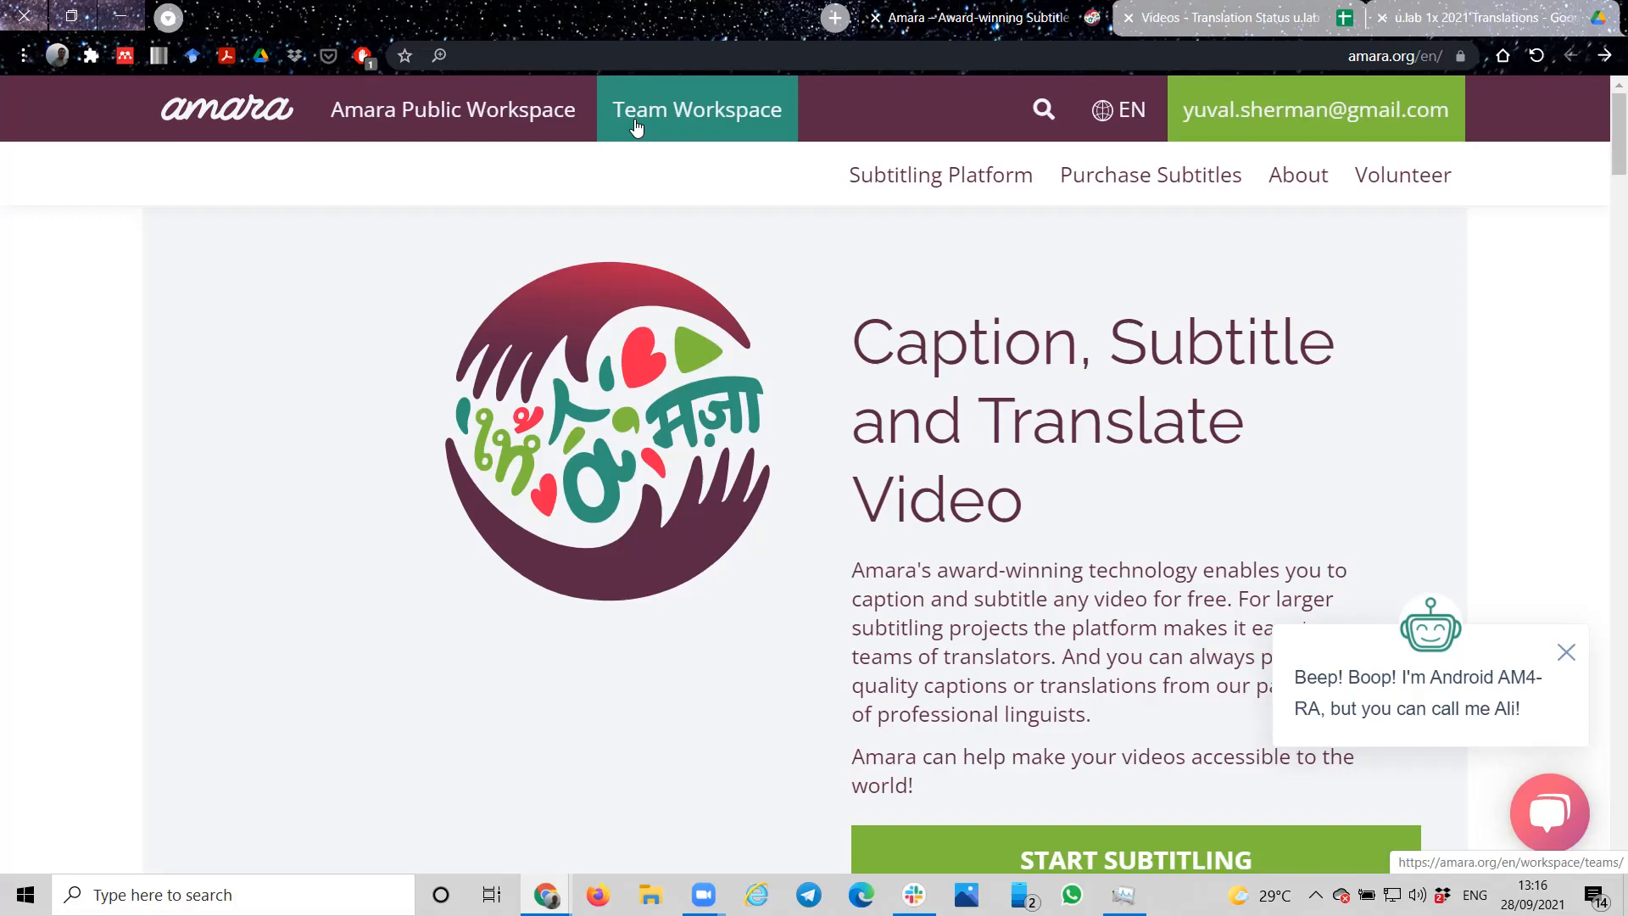
click(500, 108)
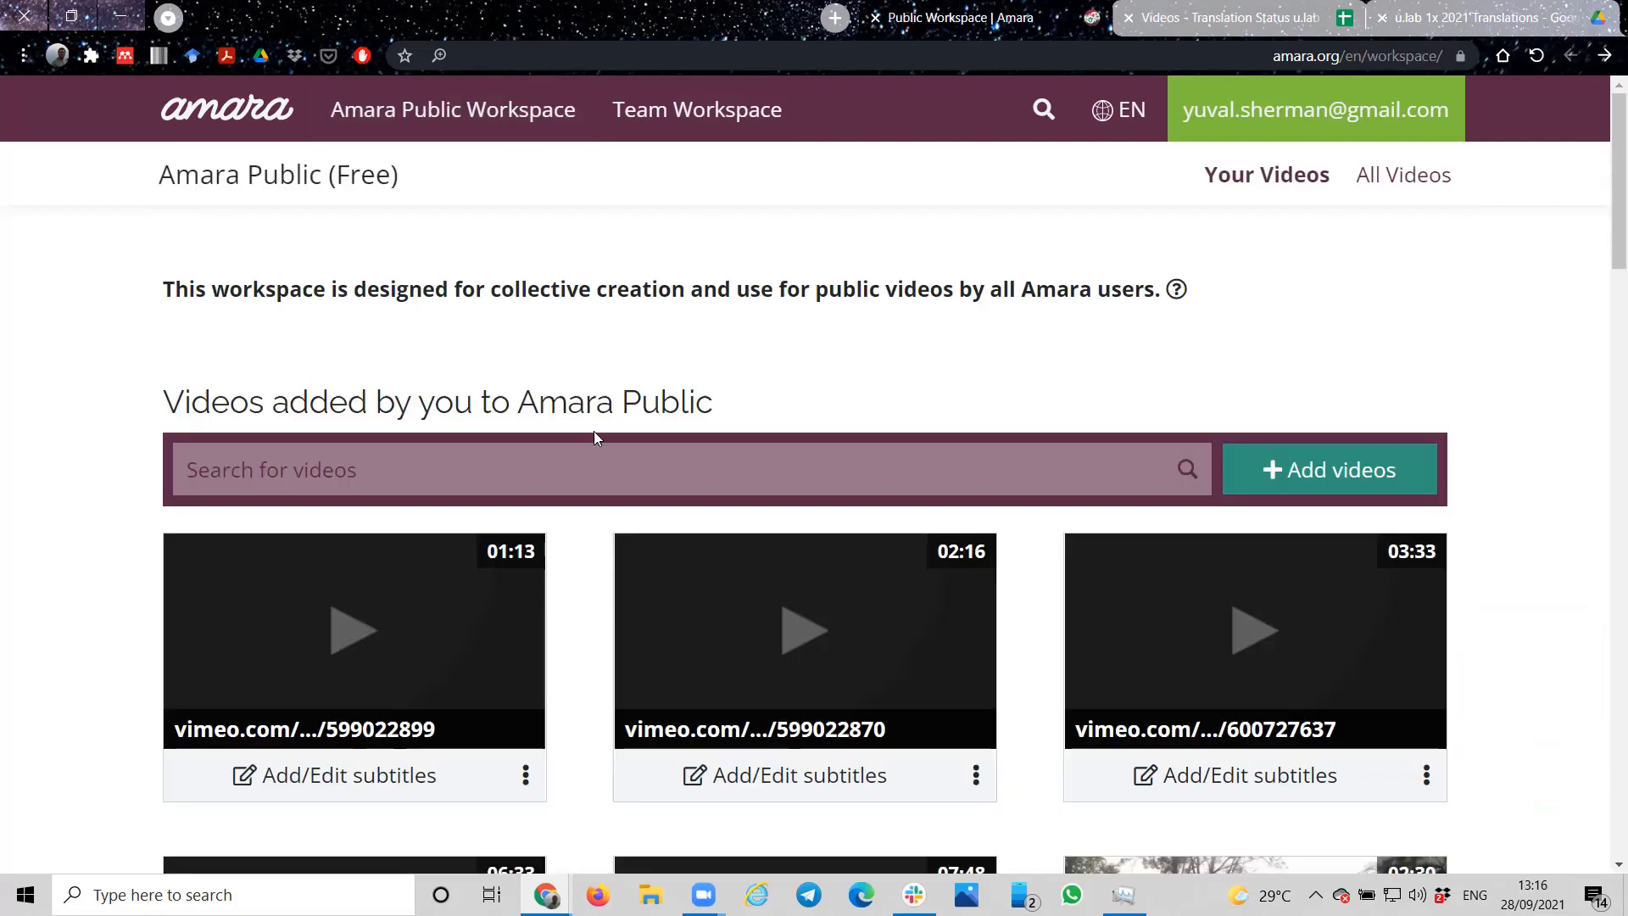
scroll(948, 672, down, 2)
scroll(948, 672, down, 20)
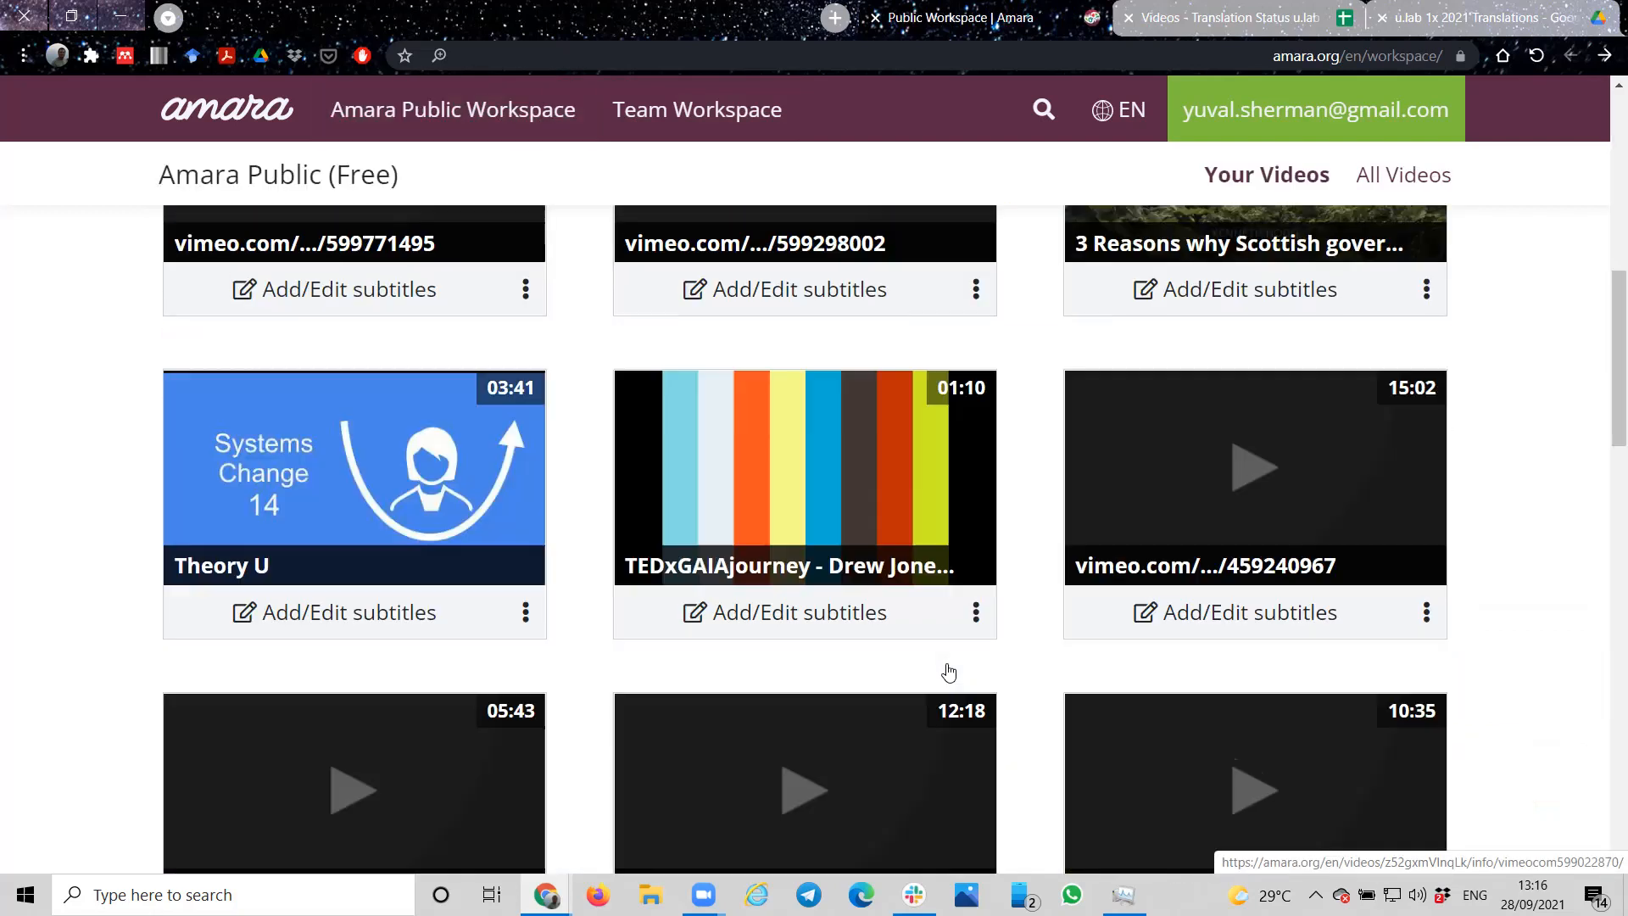
scroll(948, 671, up, 20)
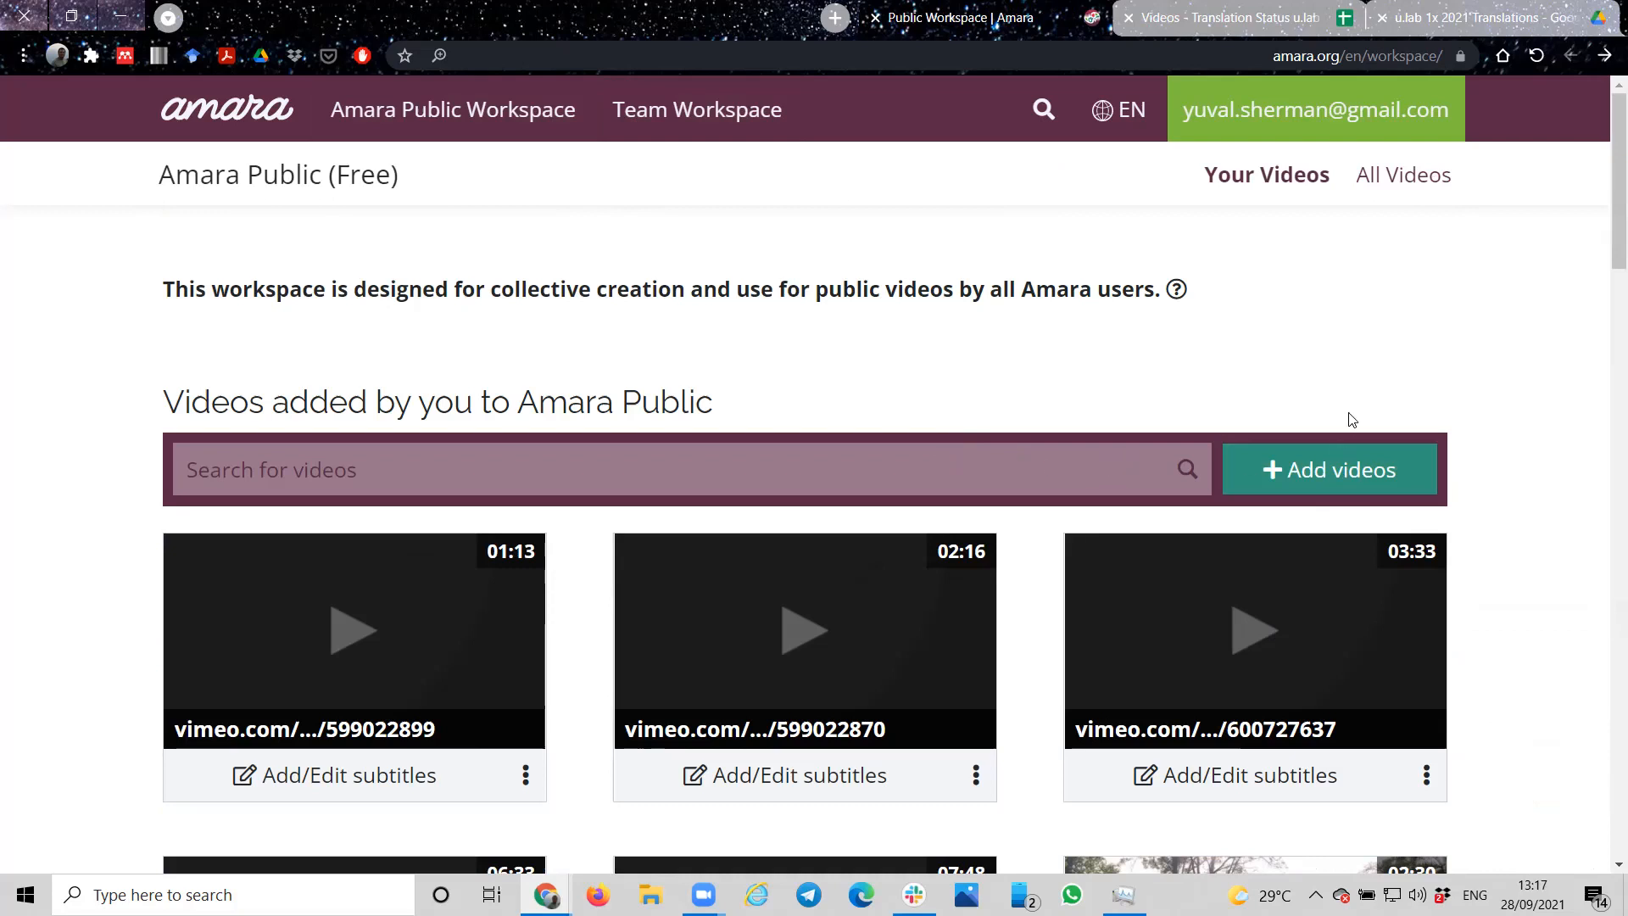
click(1343, 475)
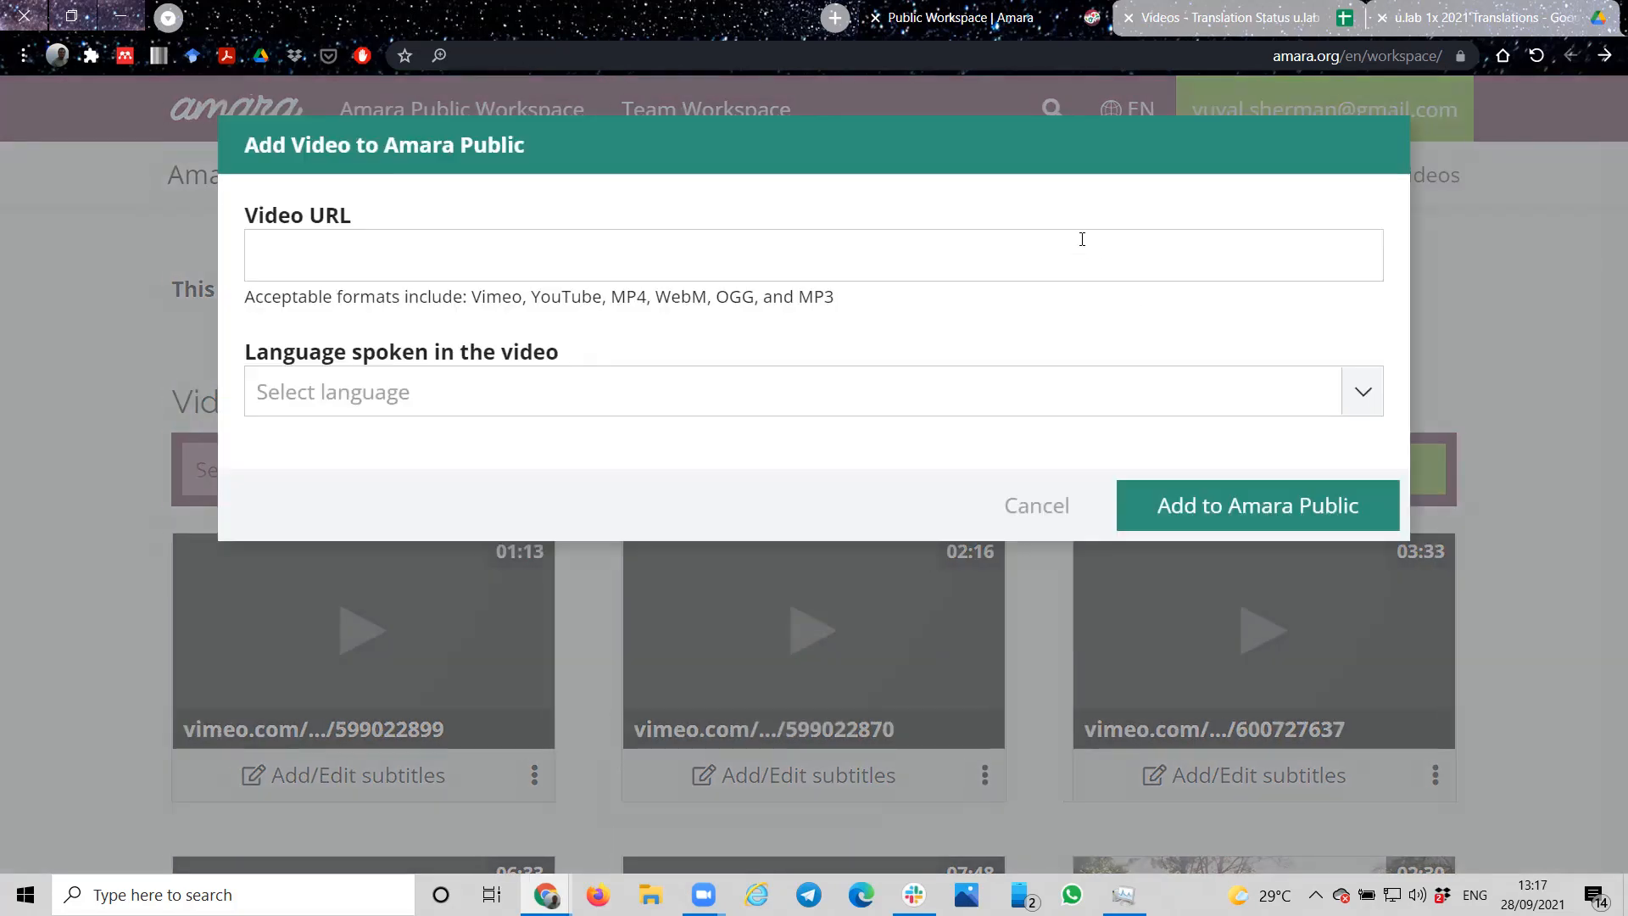
click(1064, 259)
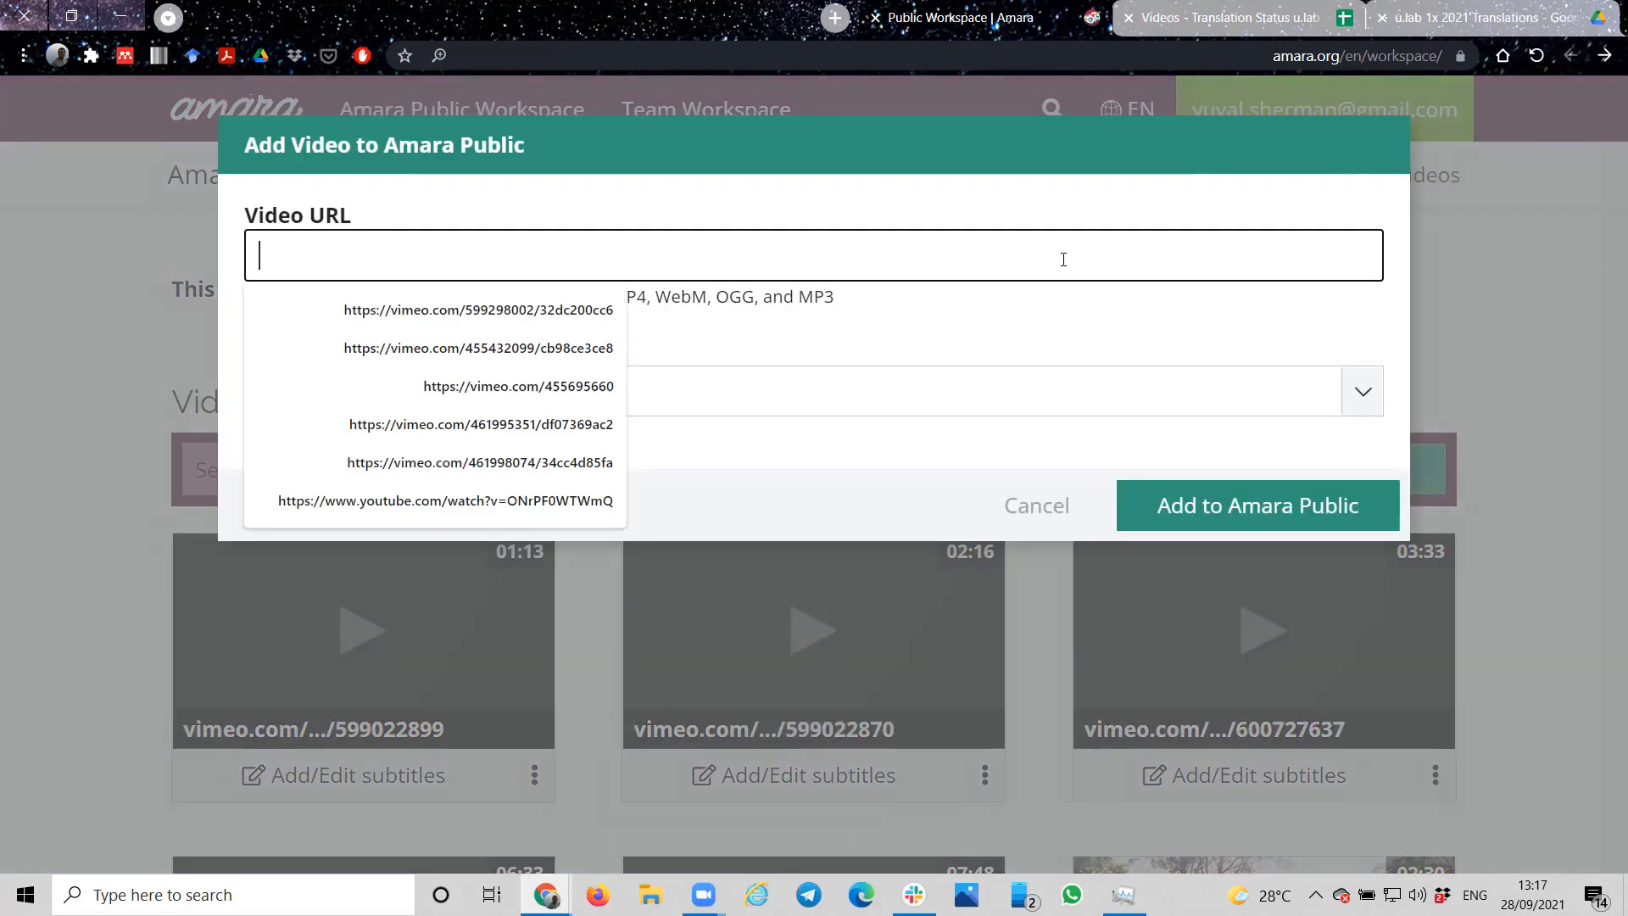
key(Down)
key(Return)
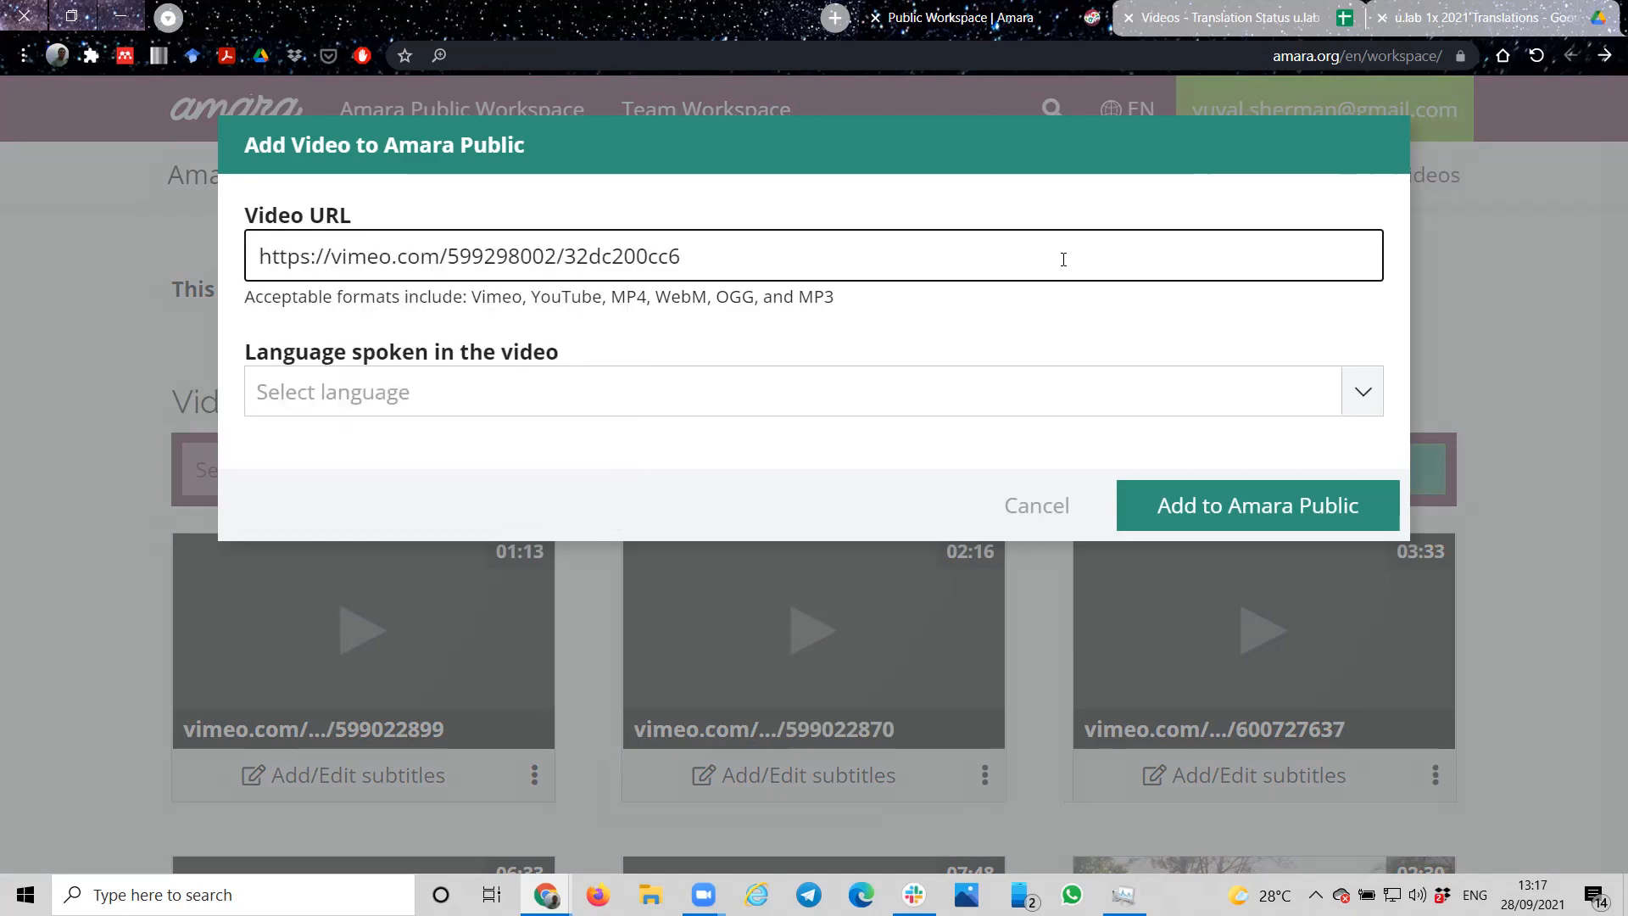
click(540, 408)
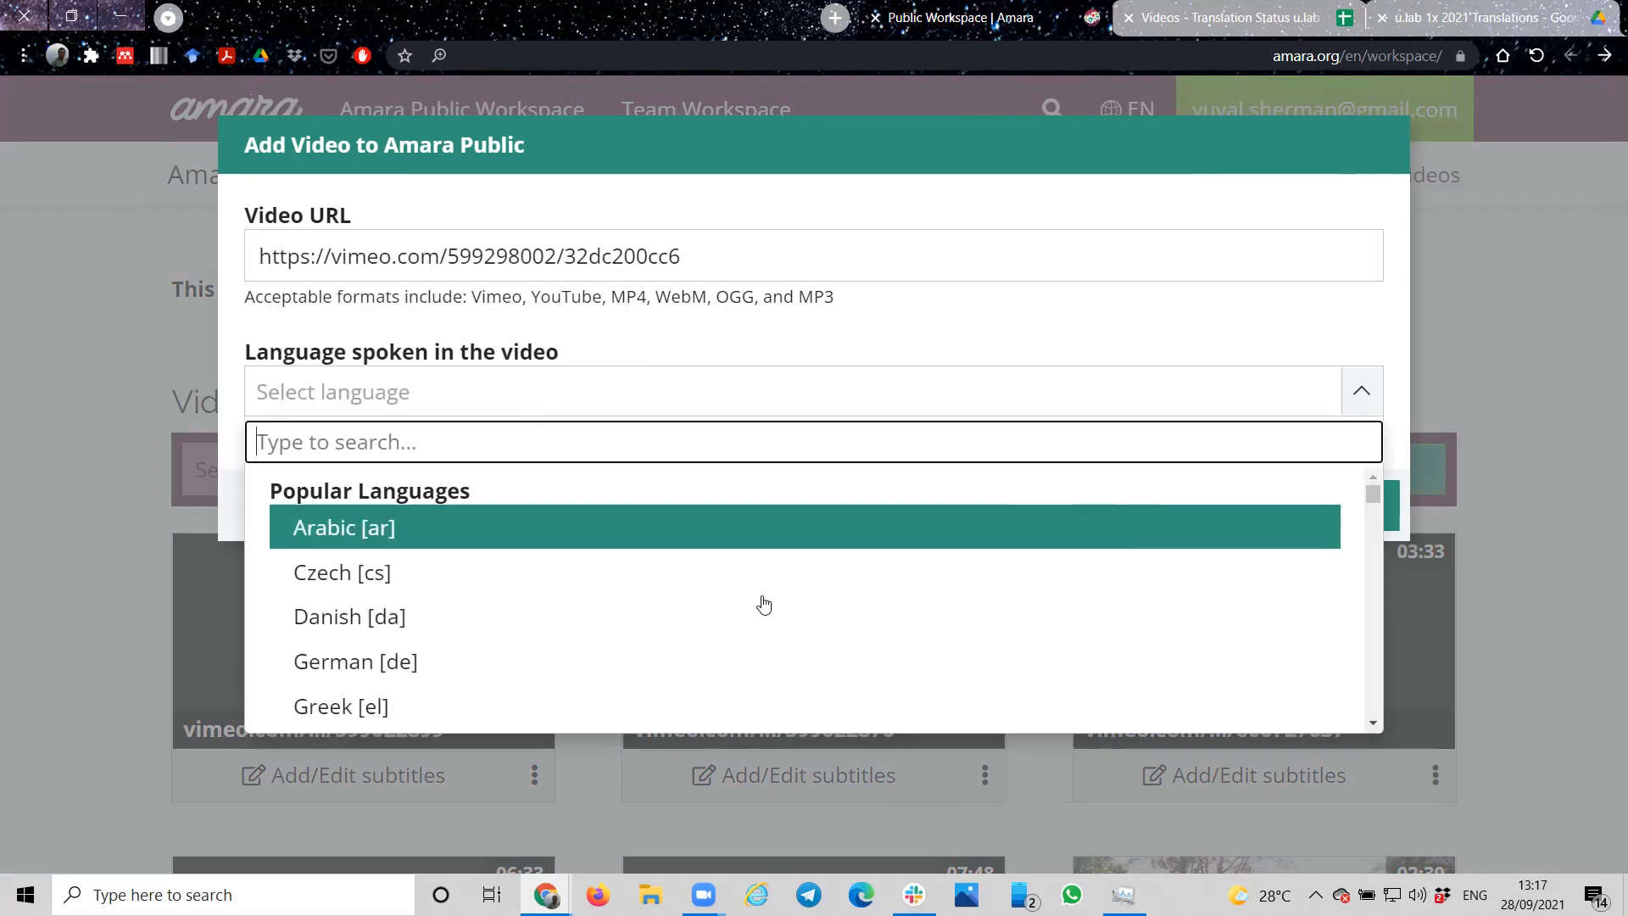
scroll(763, 603, down, 1)
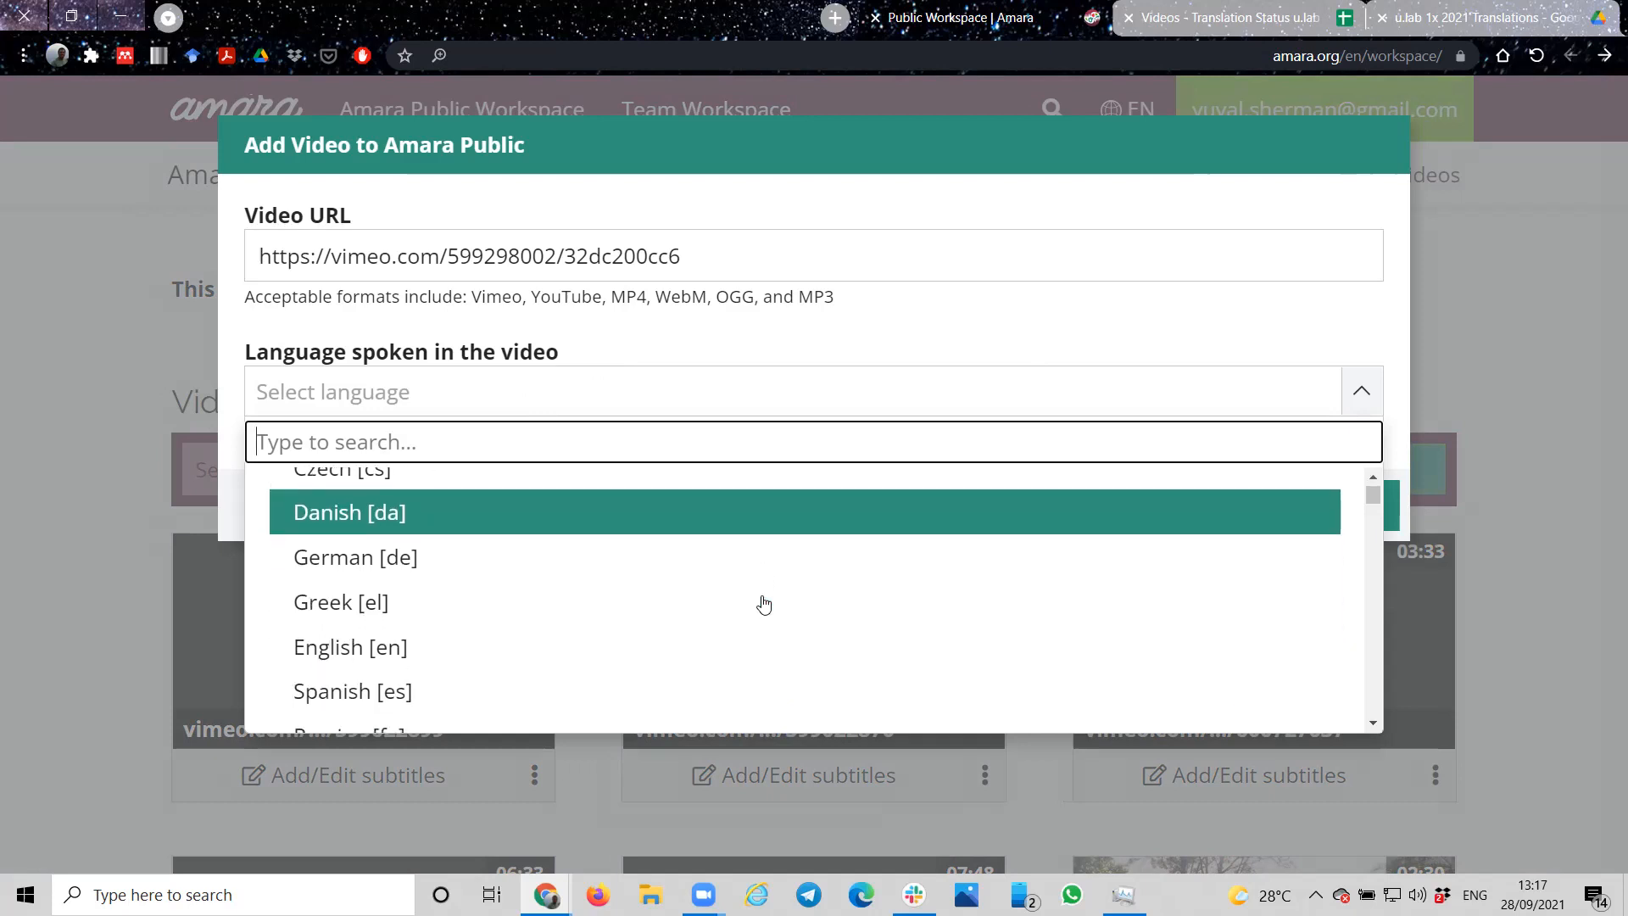
click(354, 651)
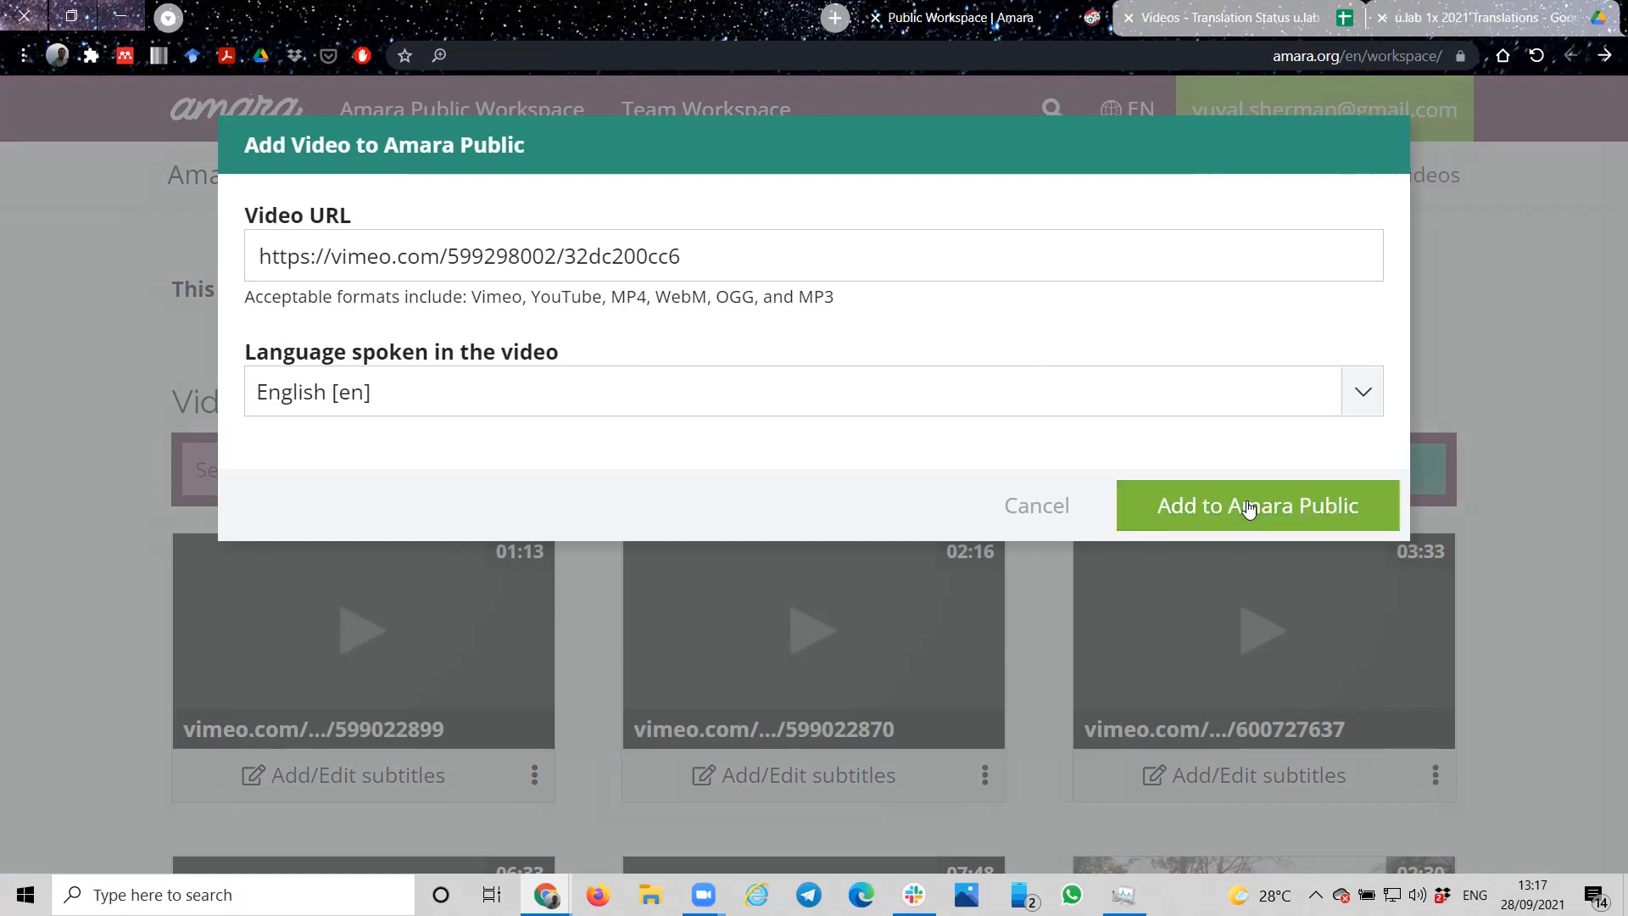
click(1248, 507)
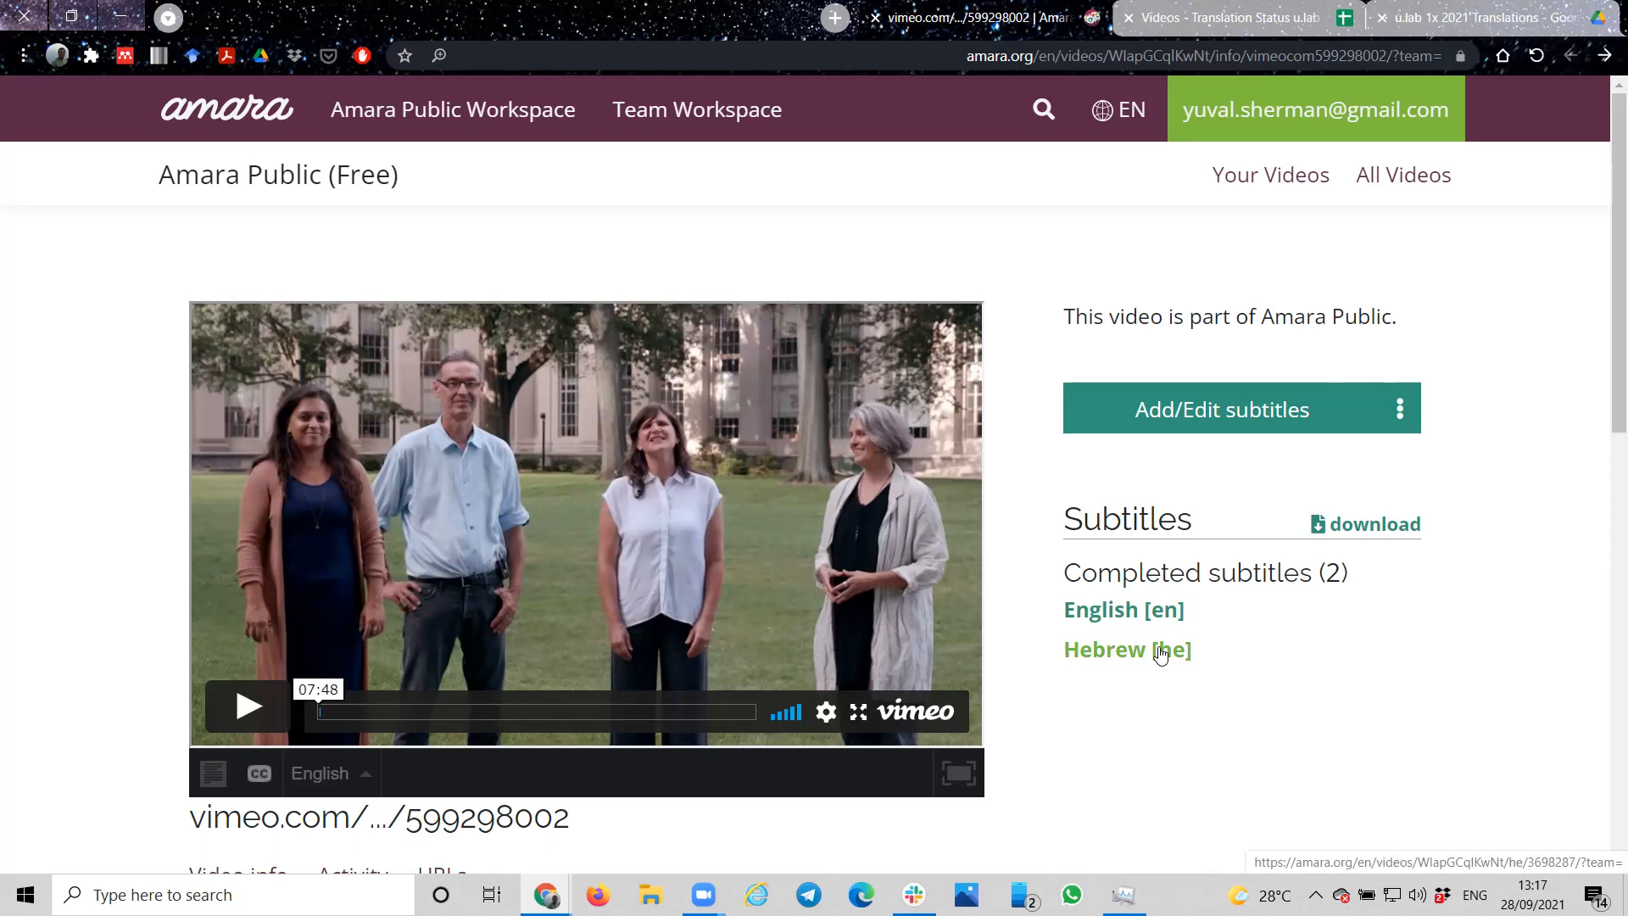
Step: Review the added video's information and open its completed English [en] subtitles
scroll(1162, 765, down, 3)
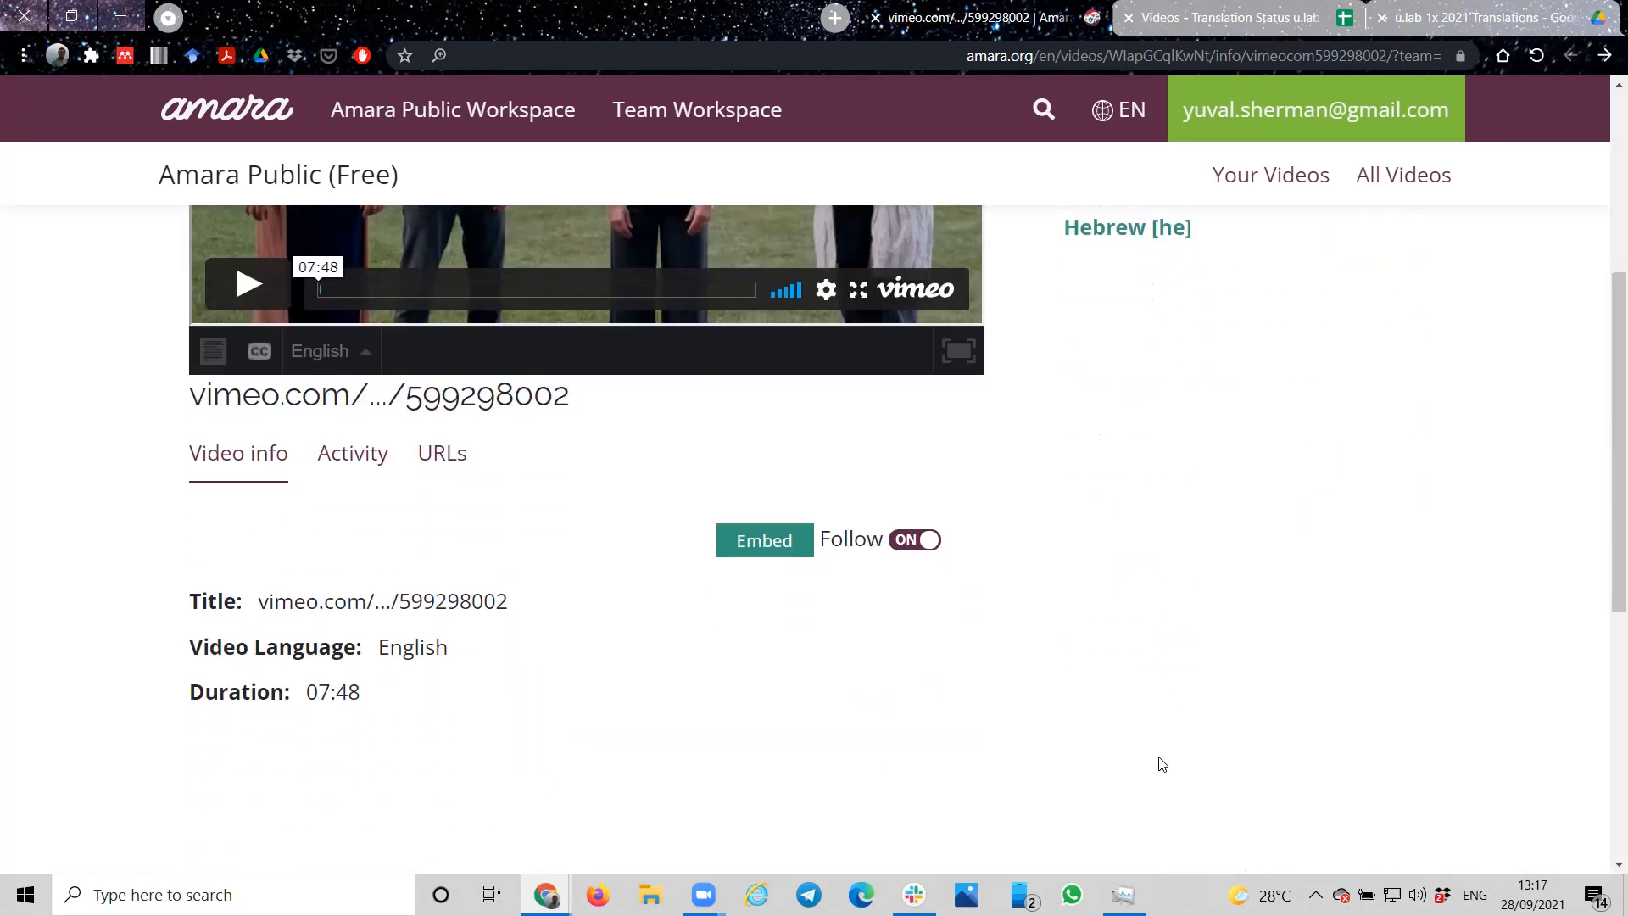
scroll(1162, 765, up, 3)
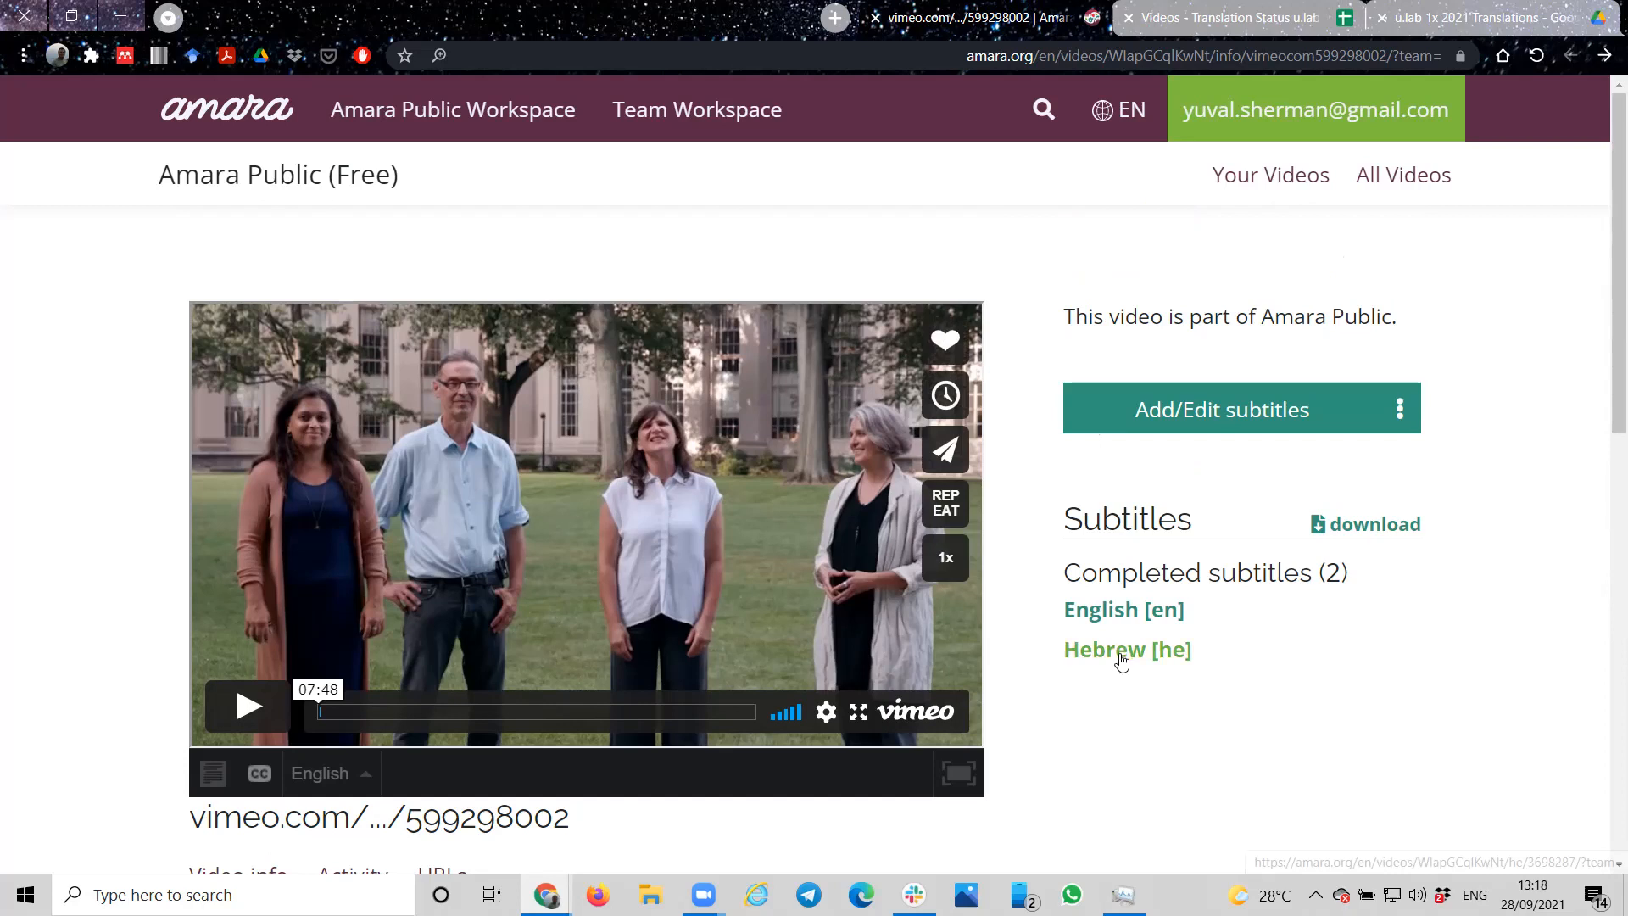
click(1121, 615)
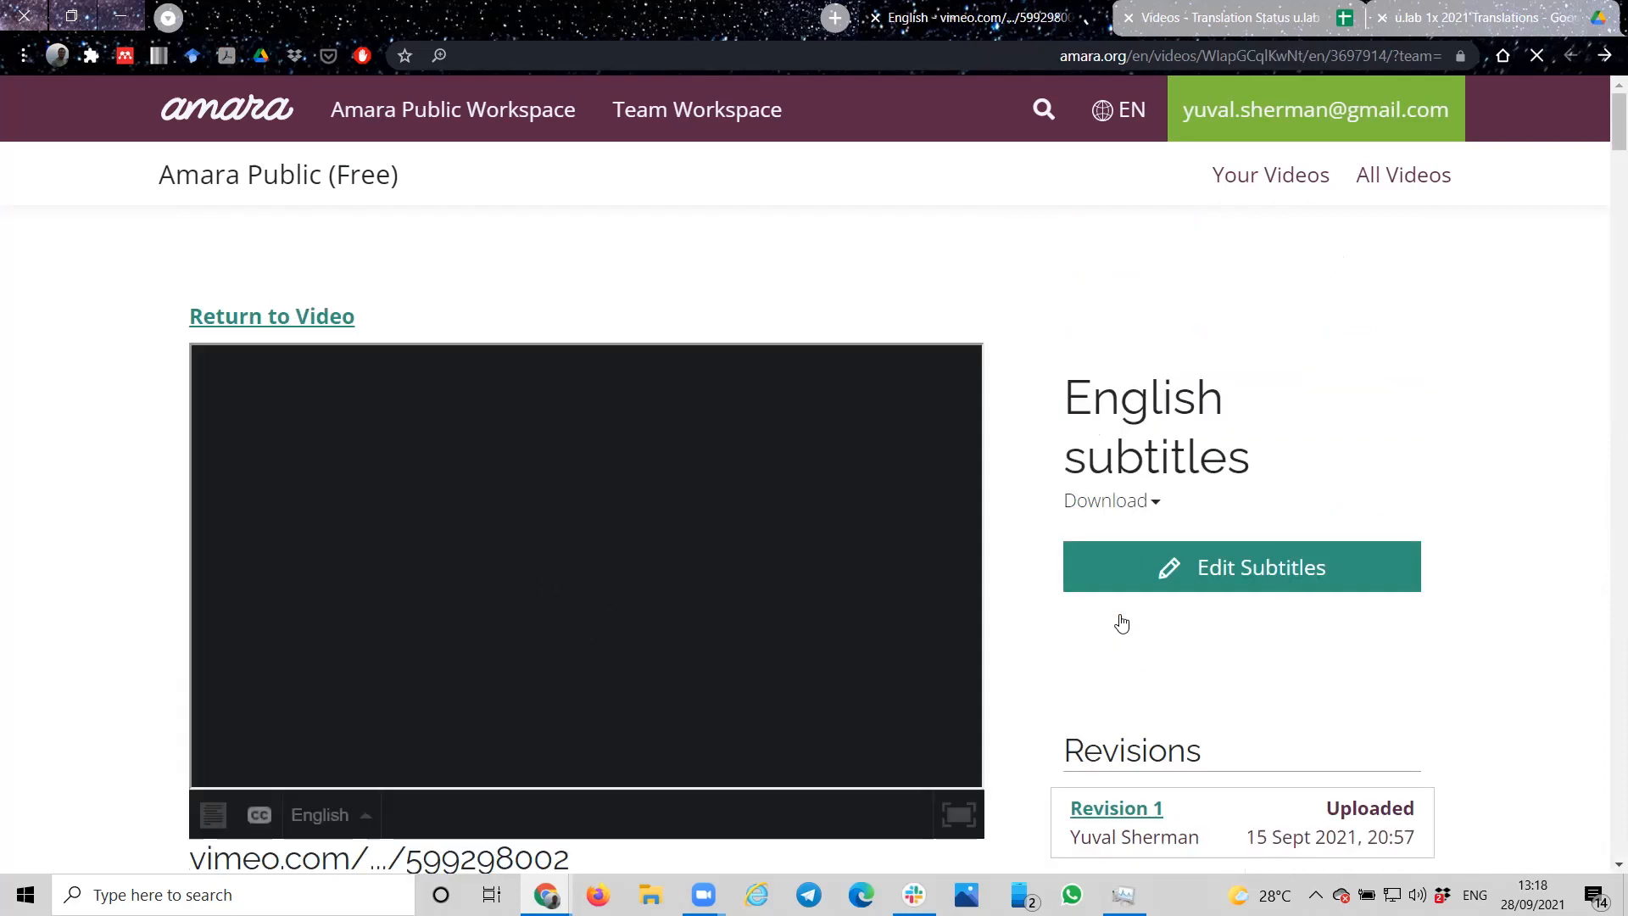
Step: Look through the English subtitle lines and return to the video's information page
scroll(1089, 628, down, 7)
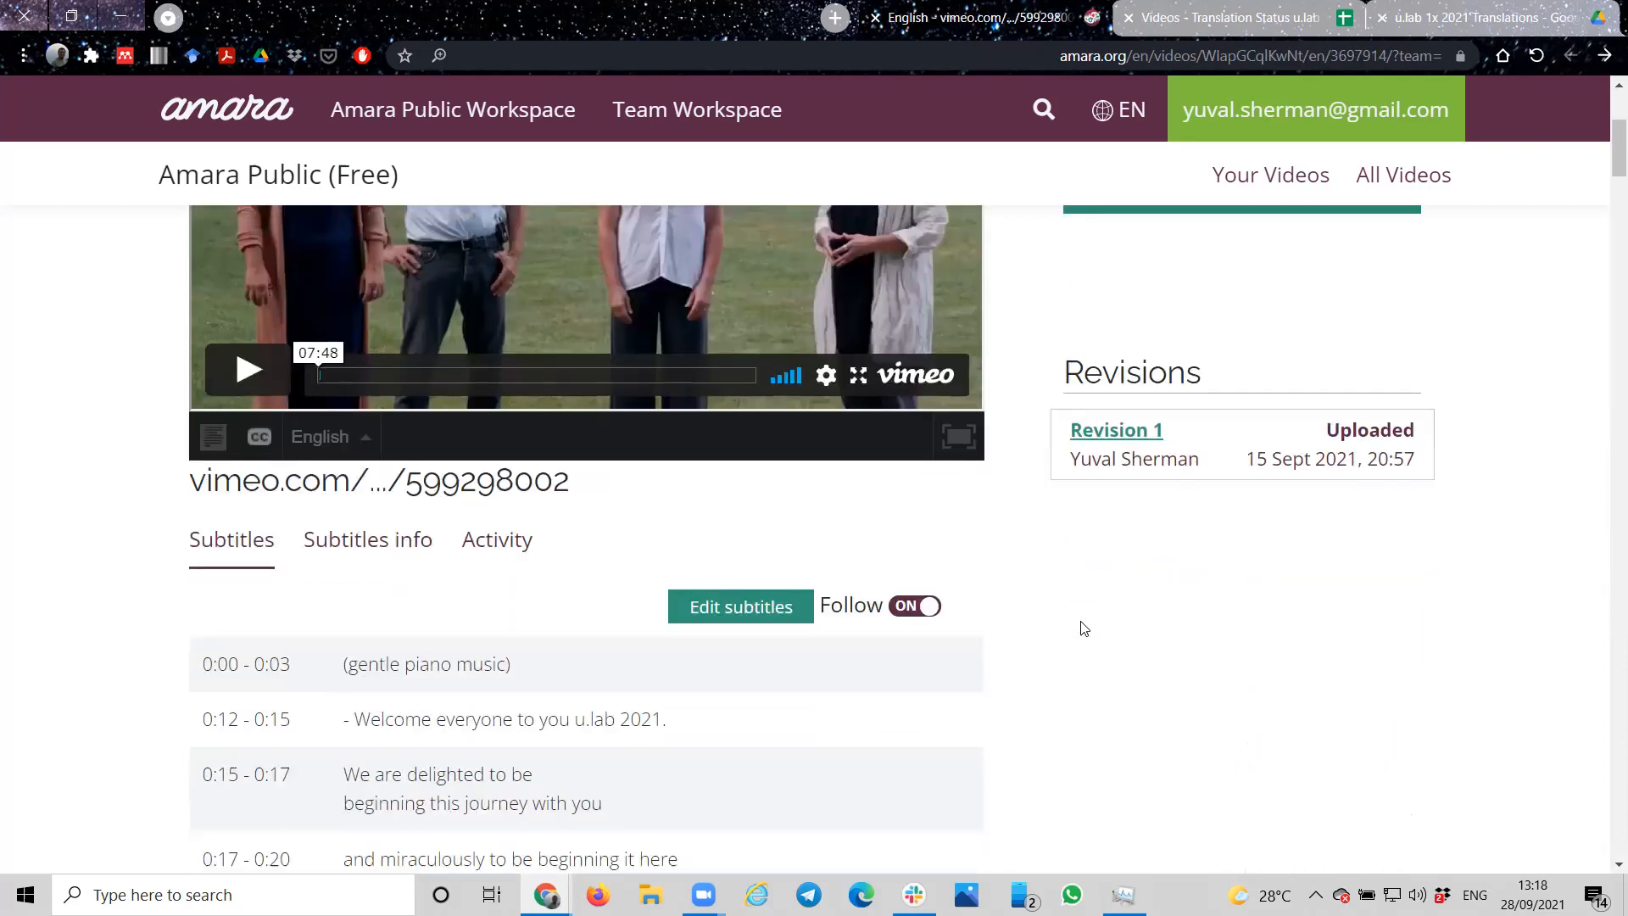
scroll(1084, 628, down, 16)
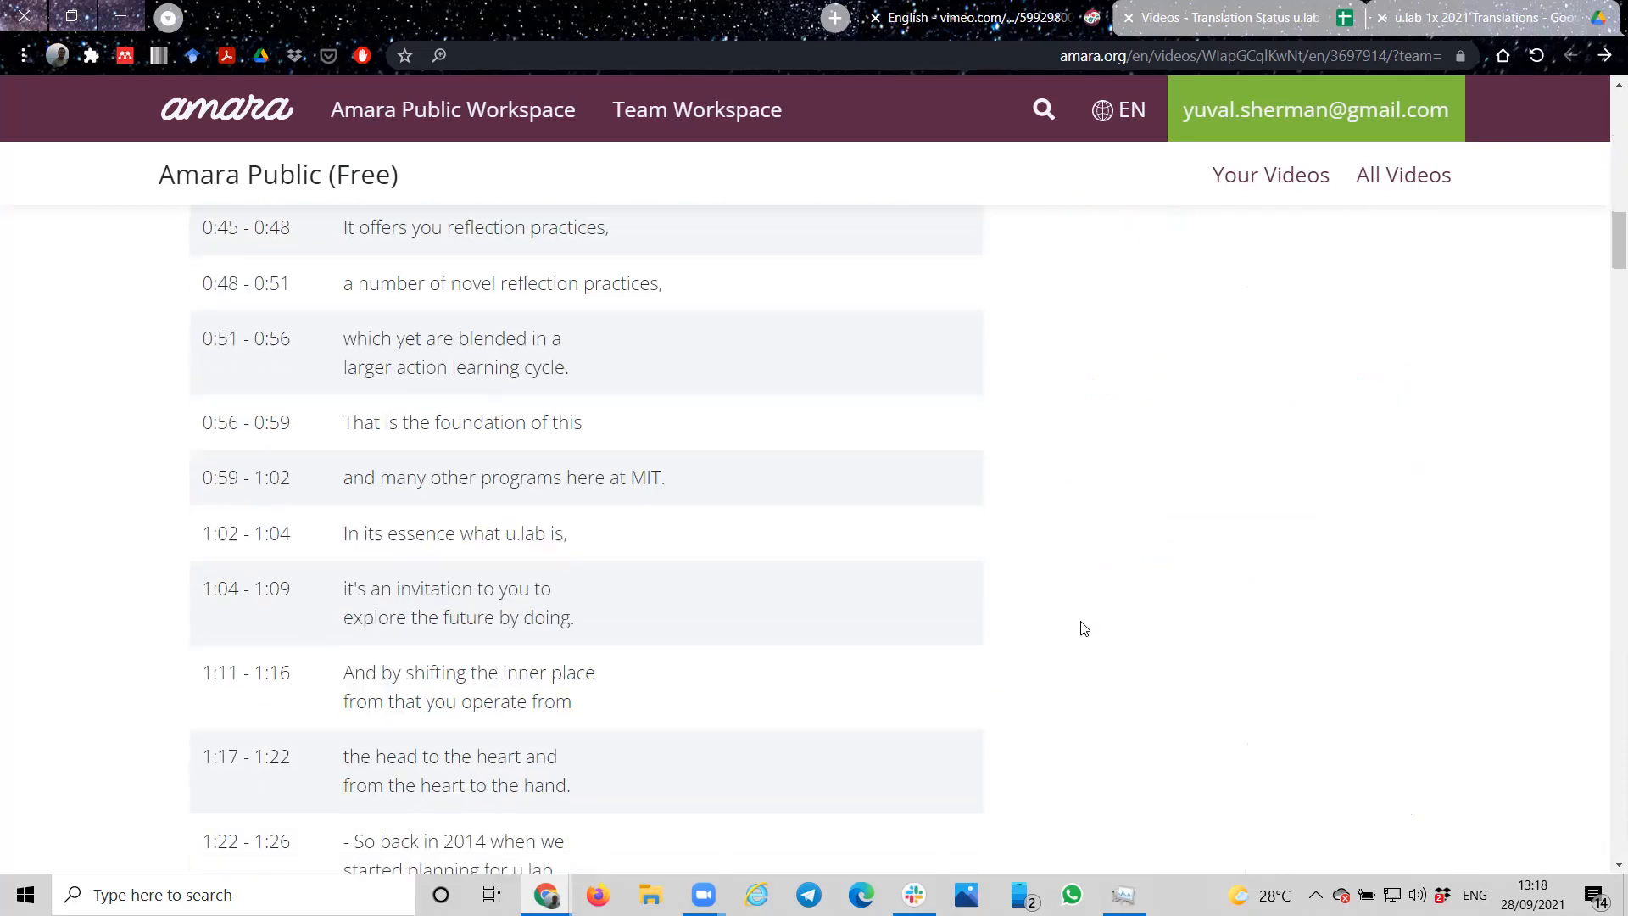
scroll(1084, 628, down, 3)
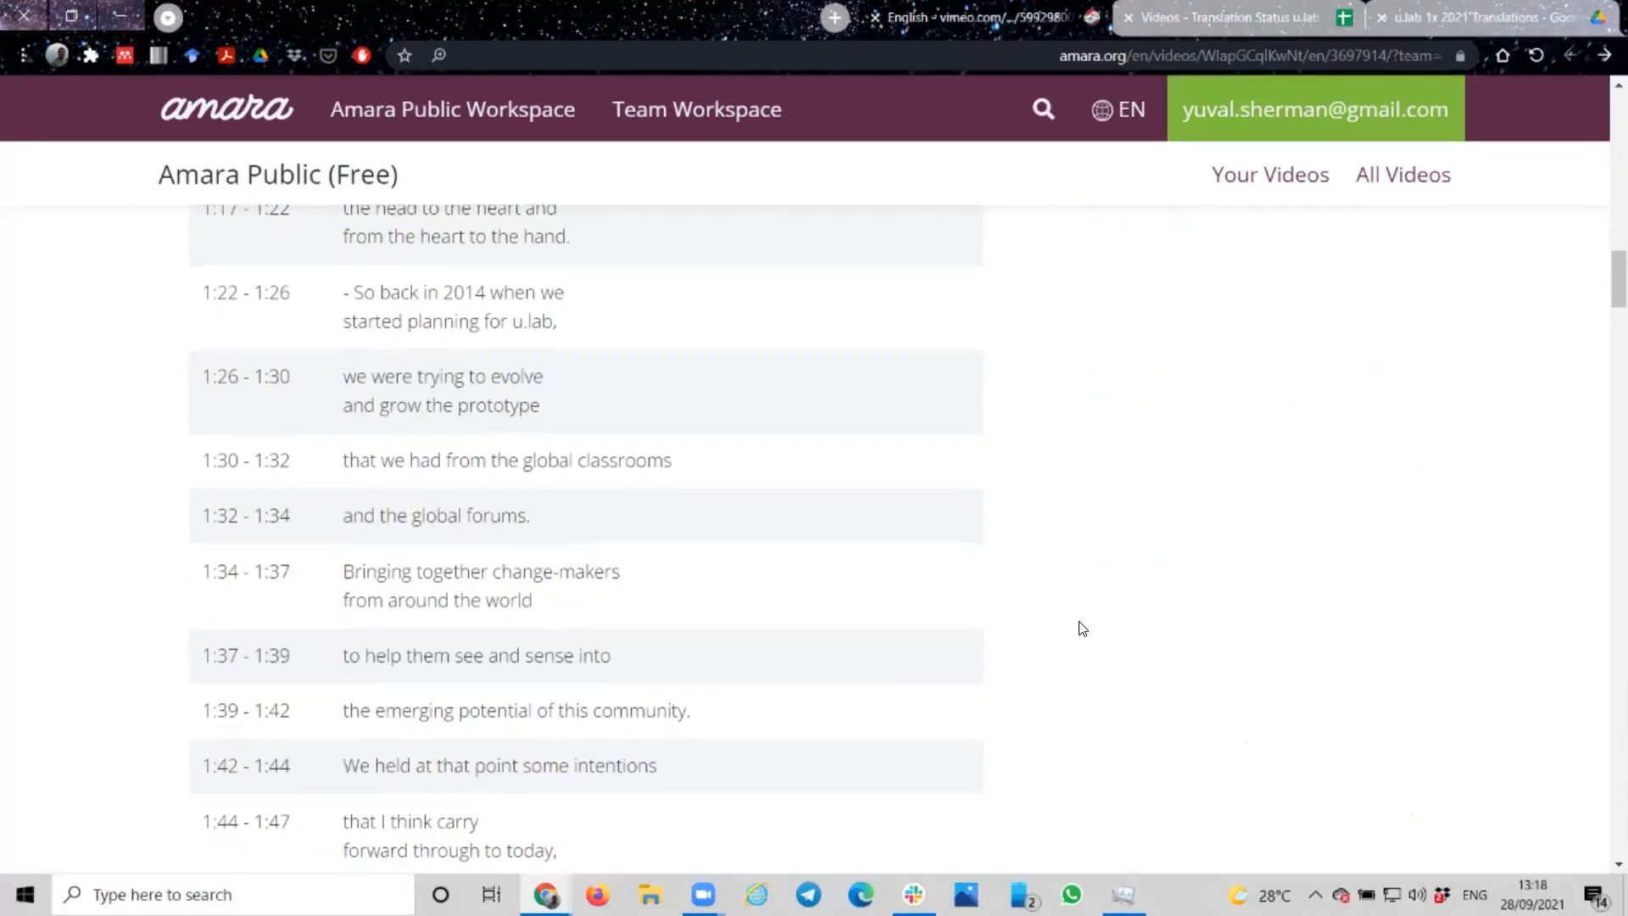
scroll(1083, 628, up, 20)
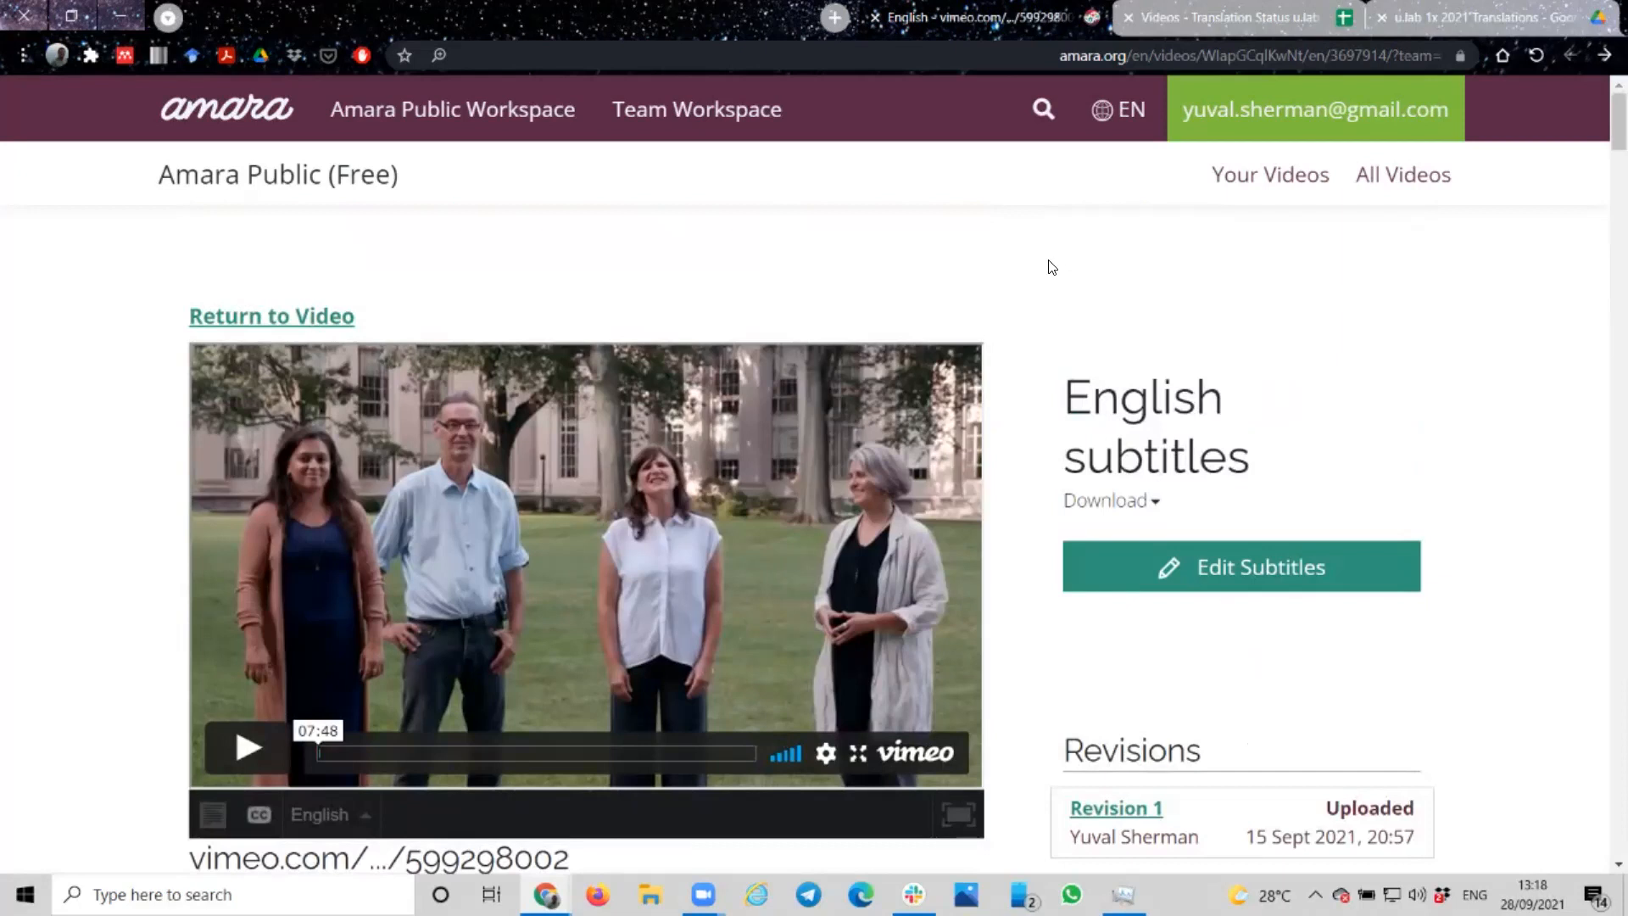
click(1604, 55)
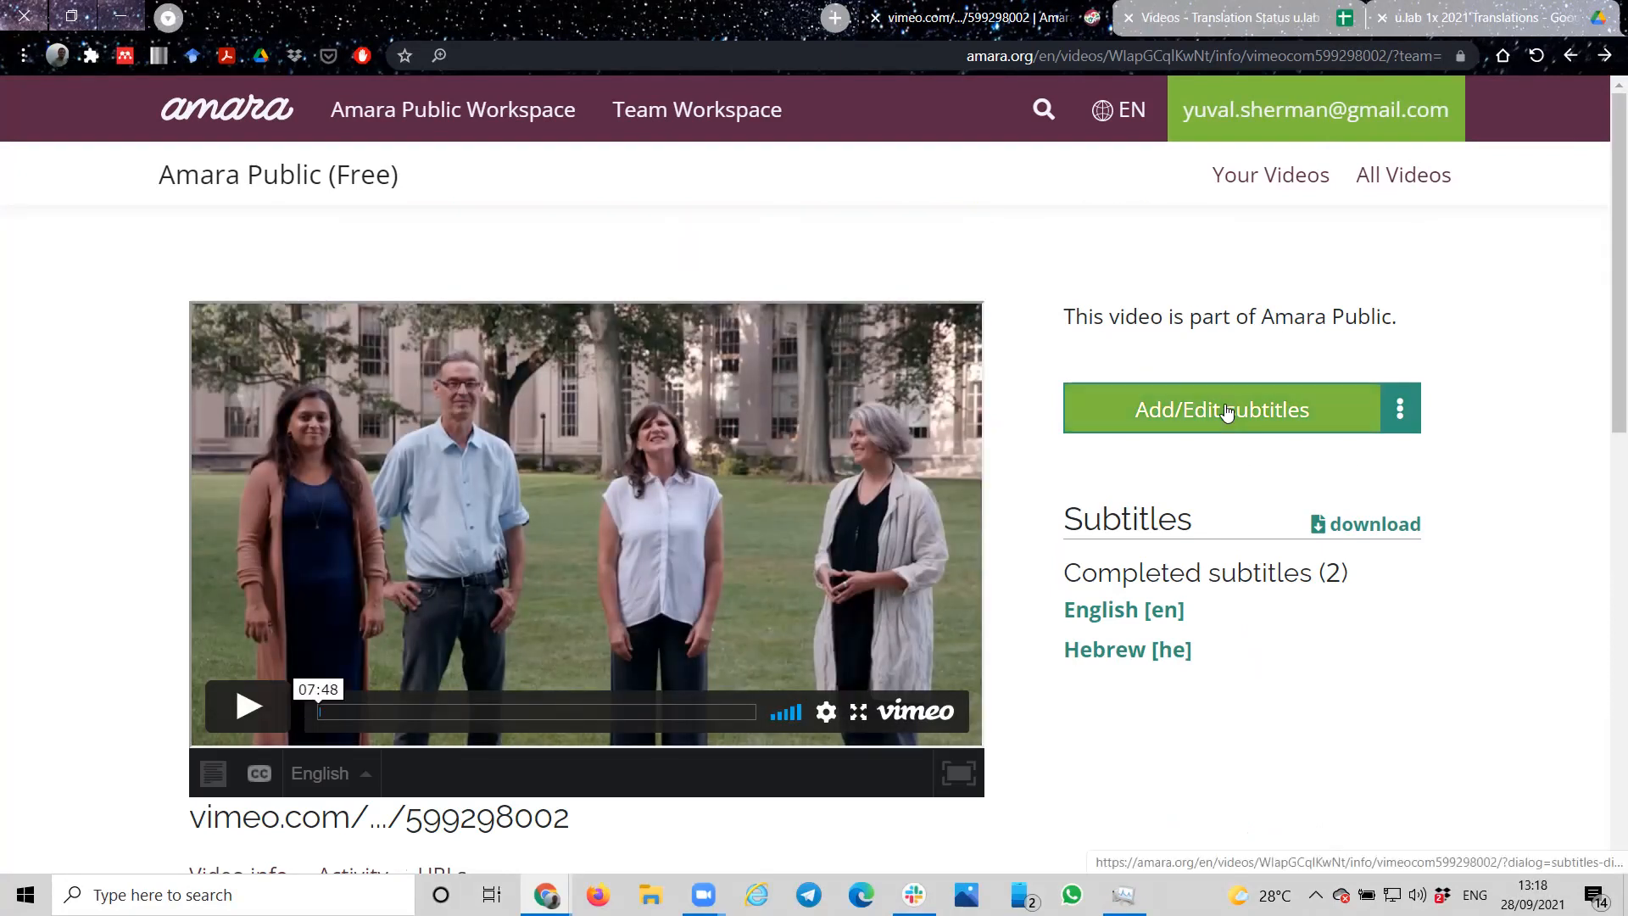
Step: Add new subtitles in Spanish [es] for the video and open them in the subtitle editor
click(1227, 410)
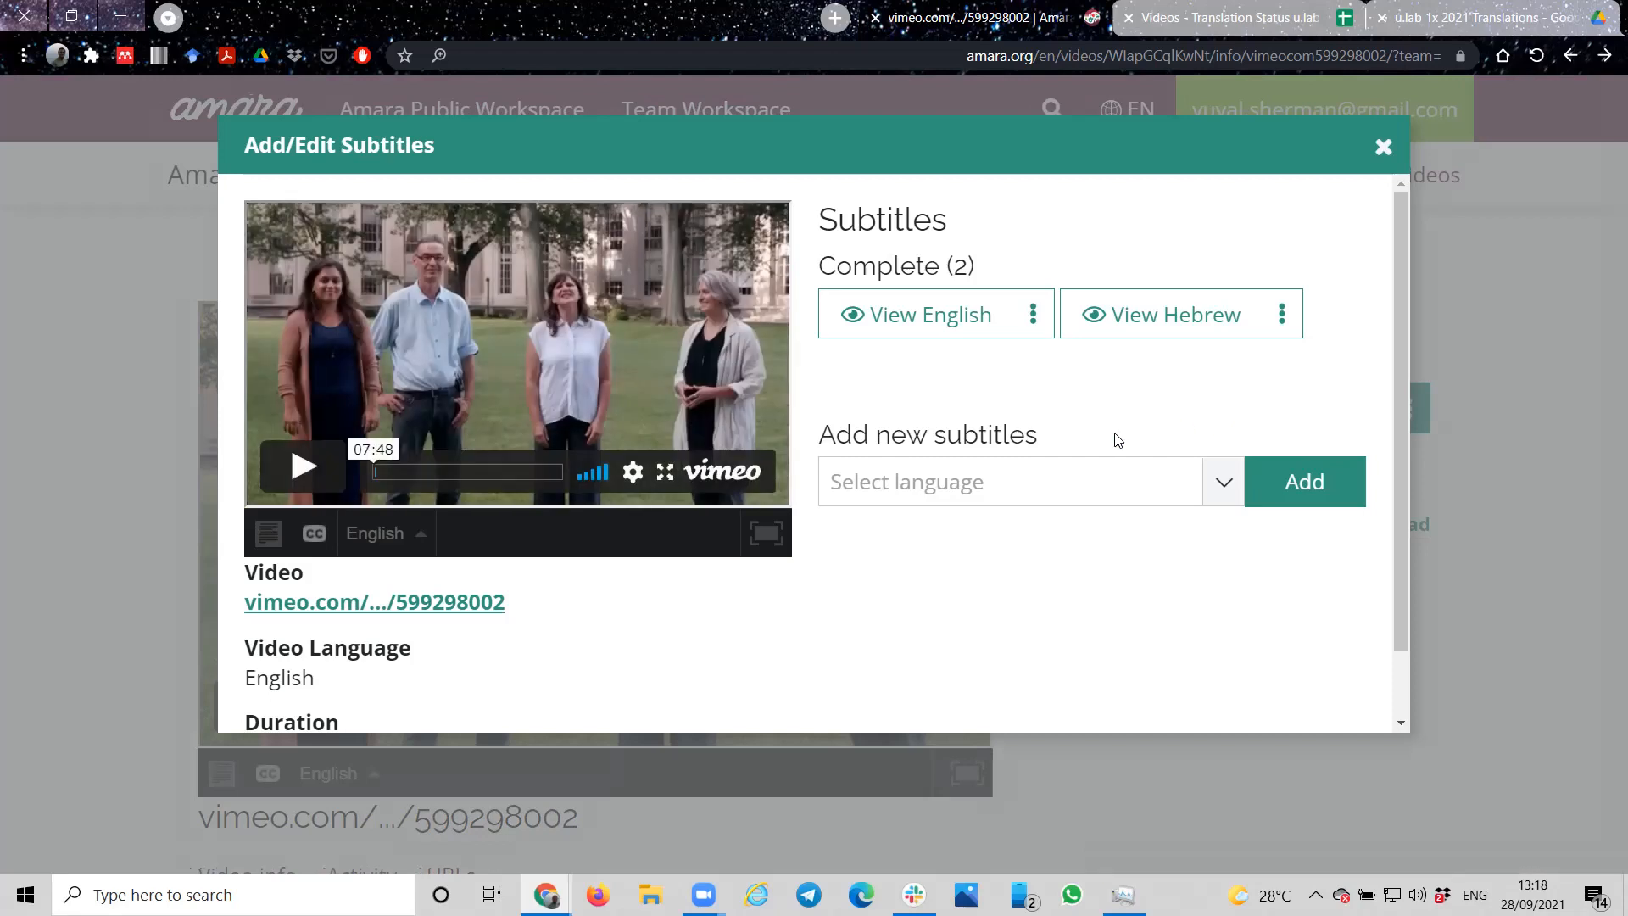
click(1226, 485)
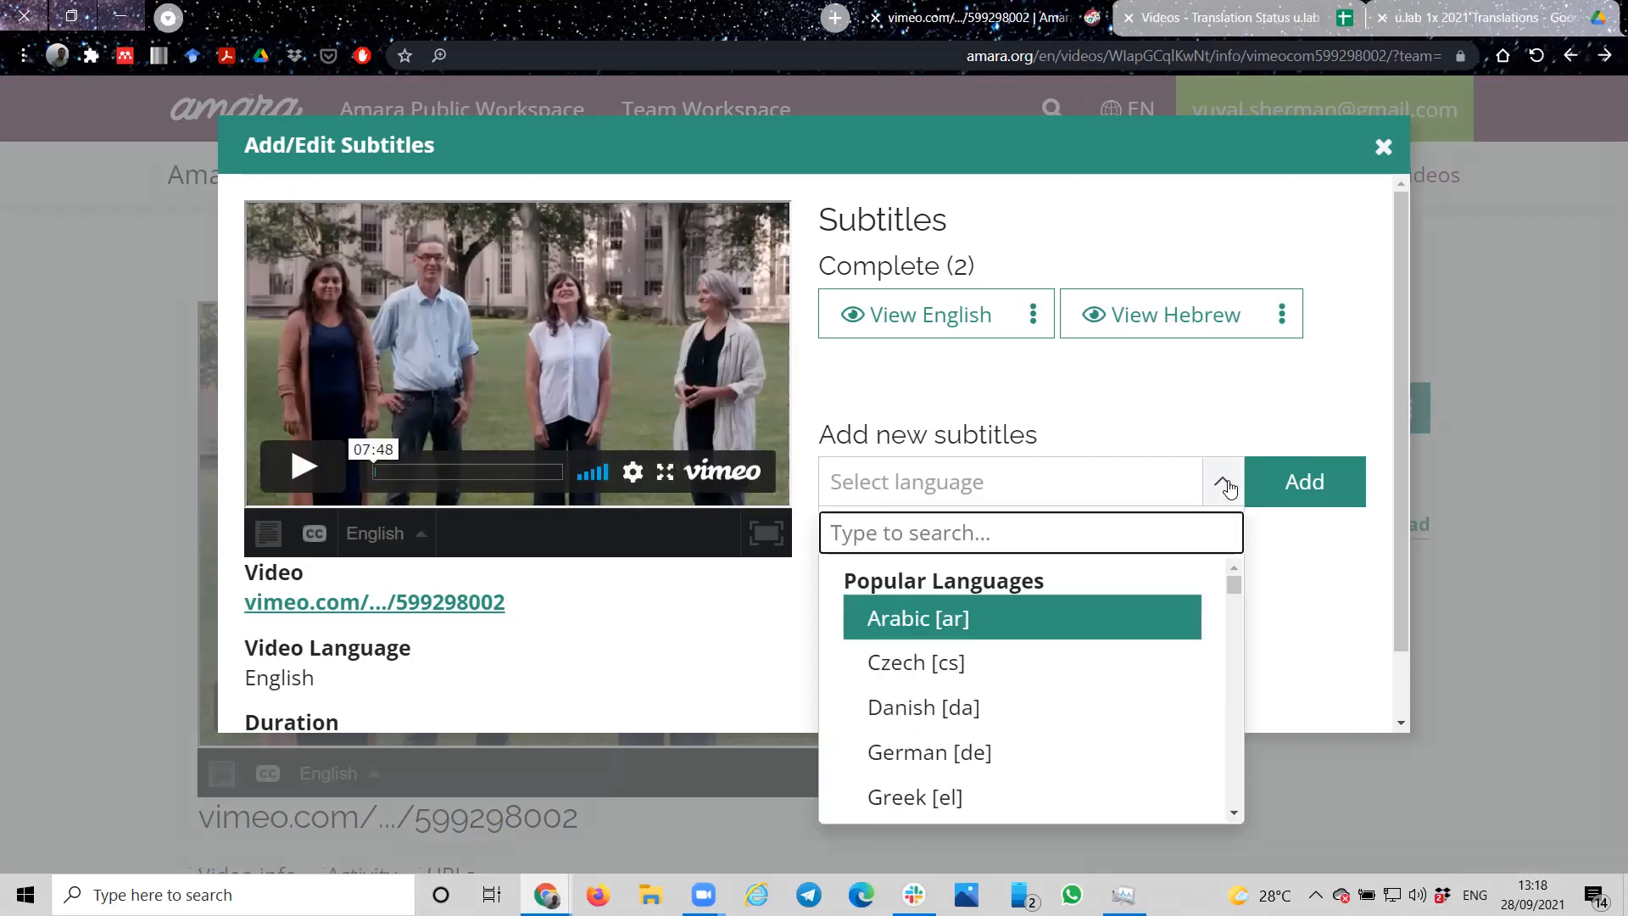
scroll(1001, 678, down, 1)
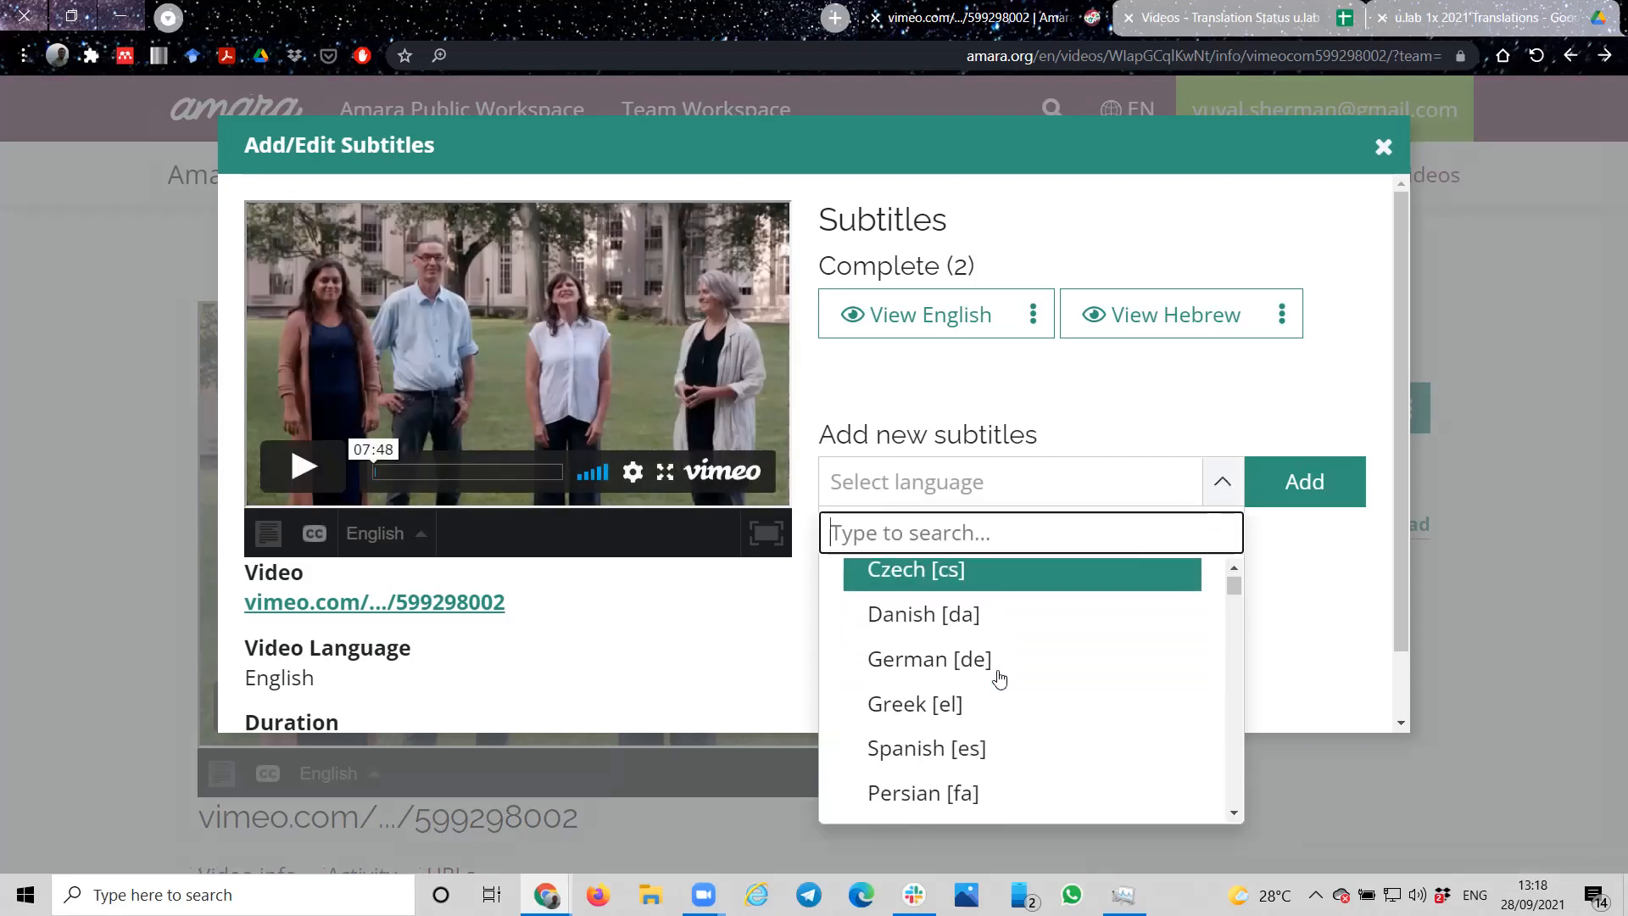
click(961, 745)
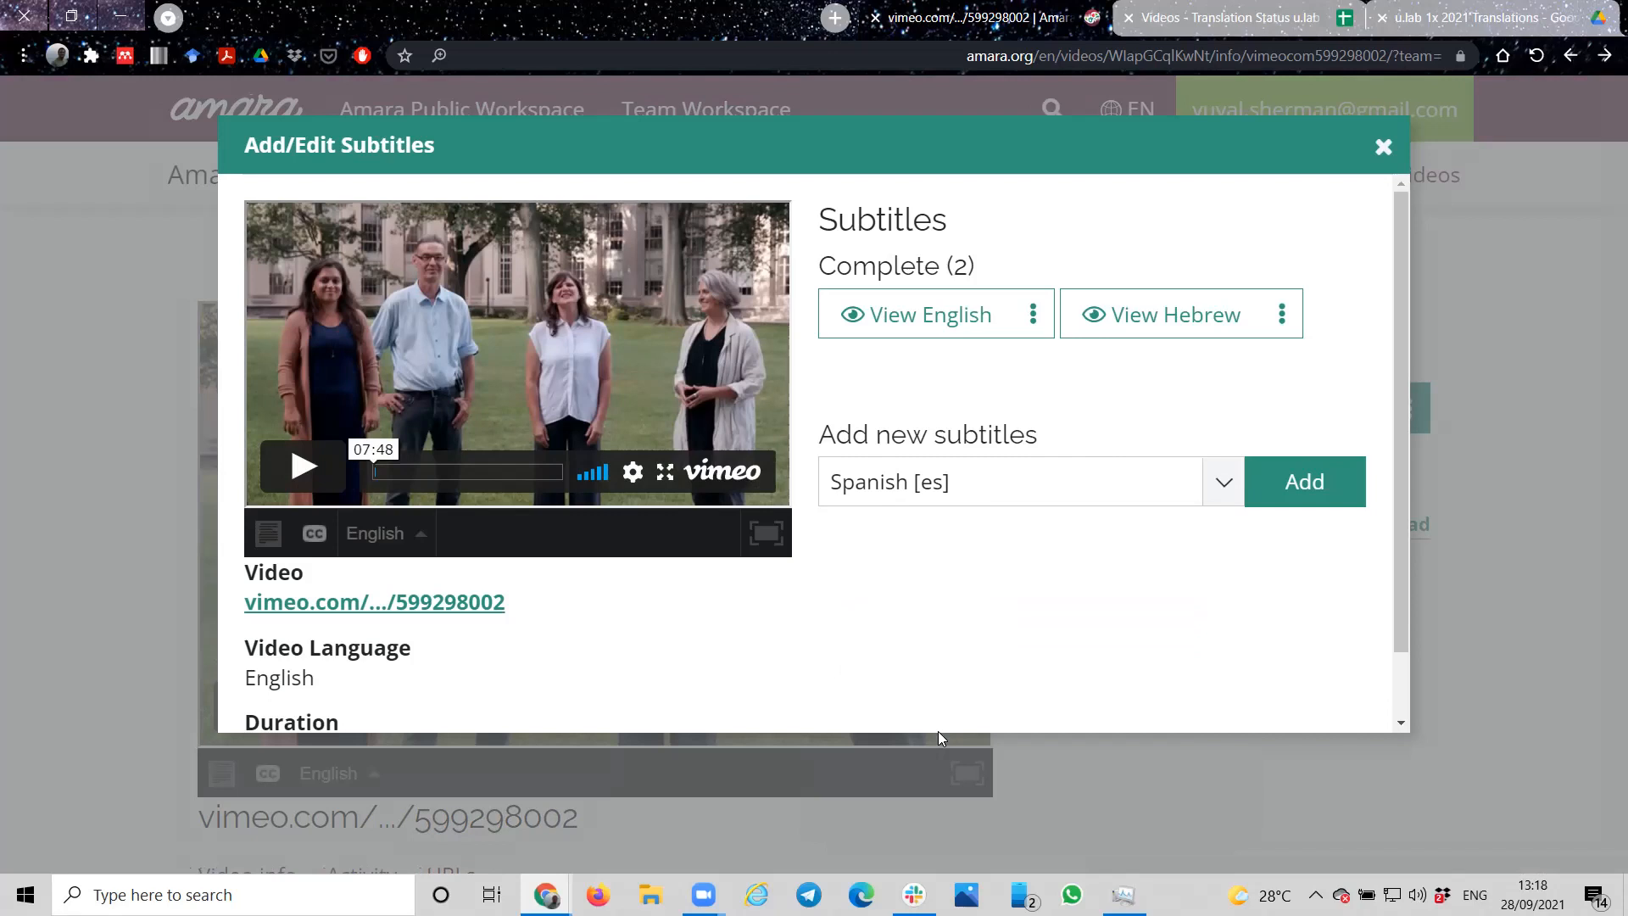
click(1293, 495)
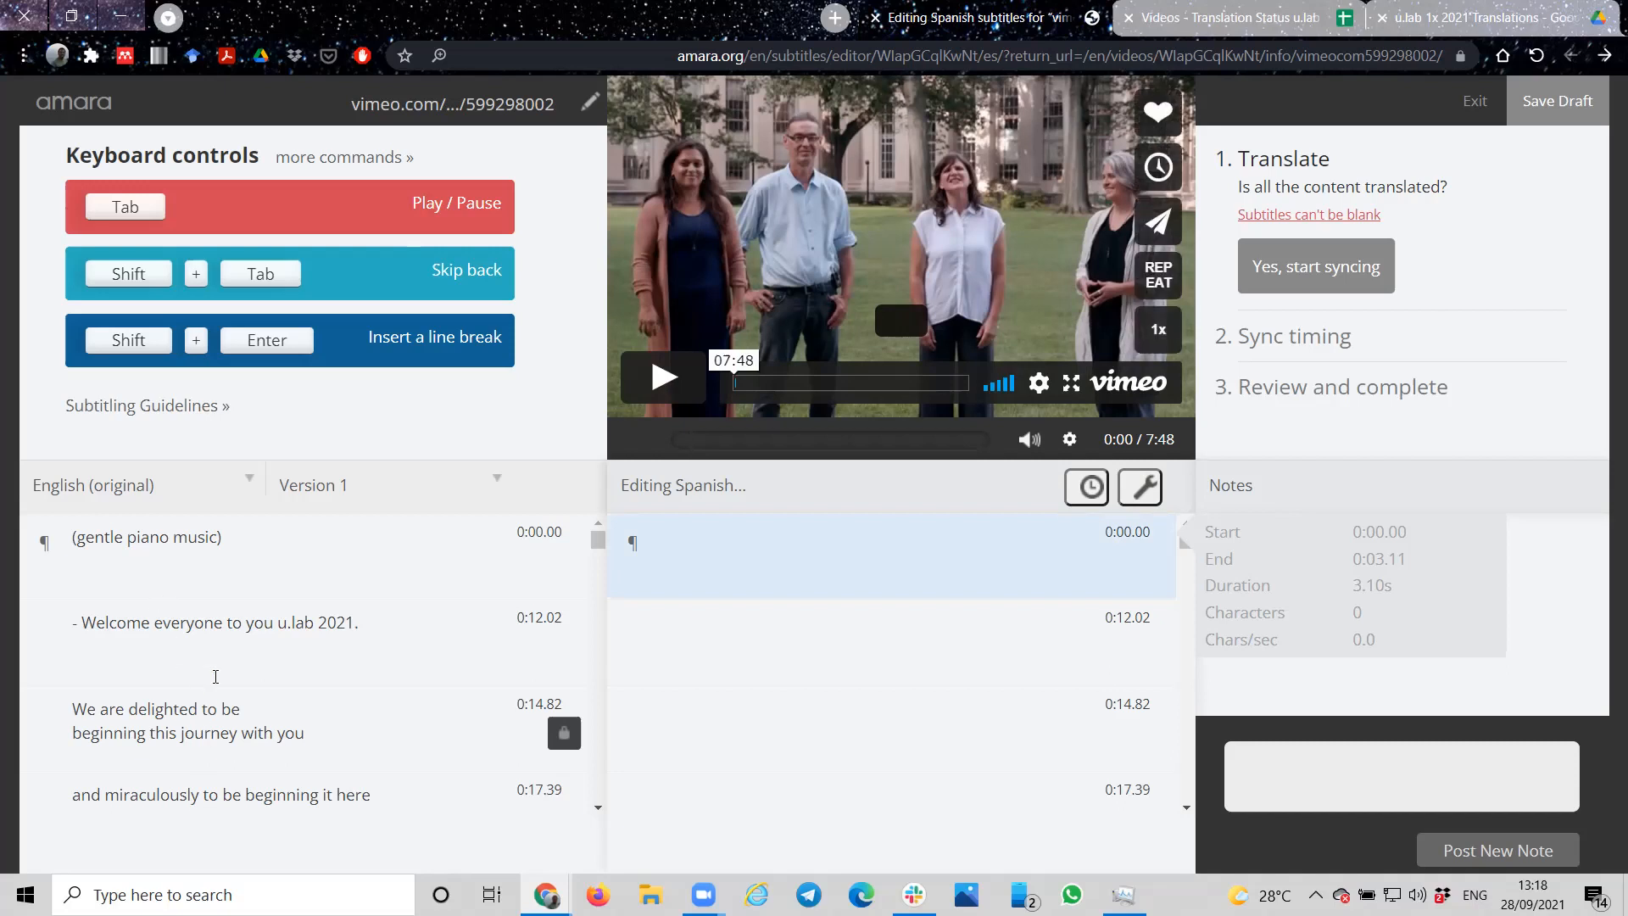
Step: Look over the original English lines, play the video up to about 0:13 and pause it
scroll(215, 676, down, 13)
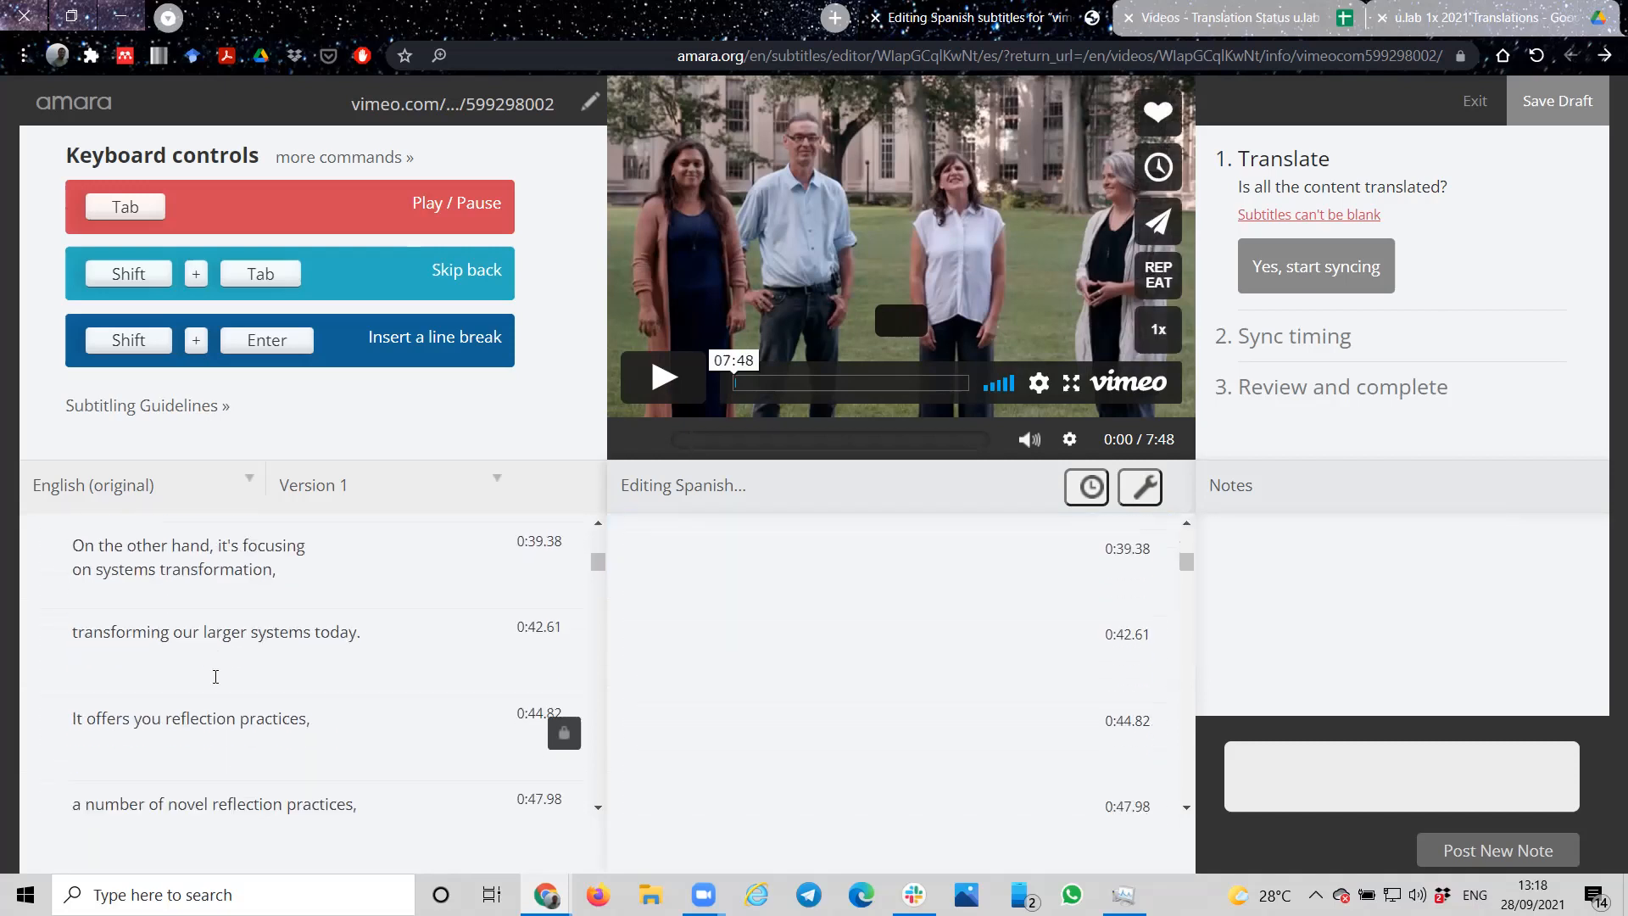
scroll(216, 676, up, 13)
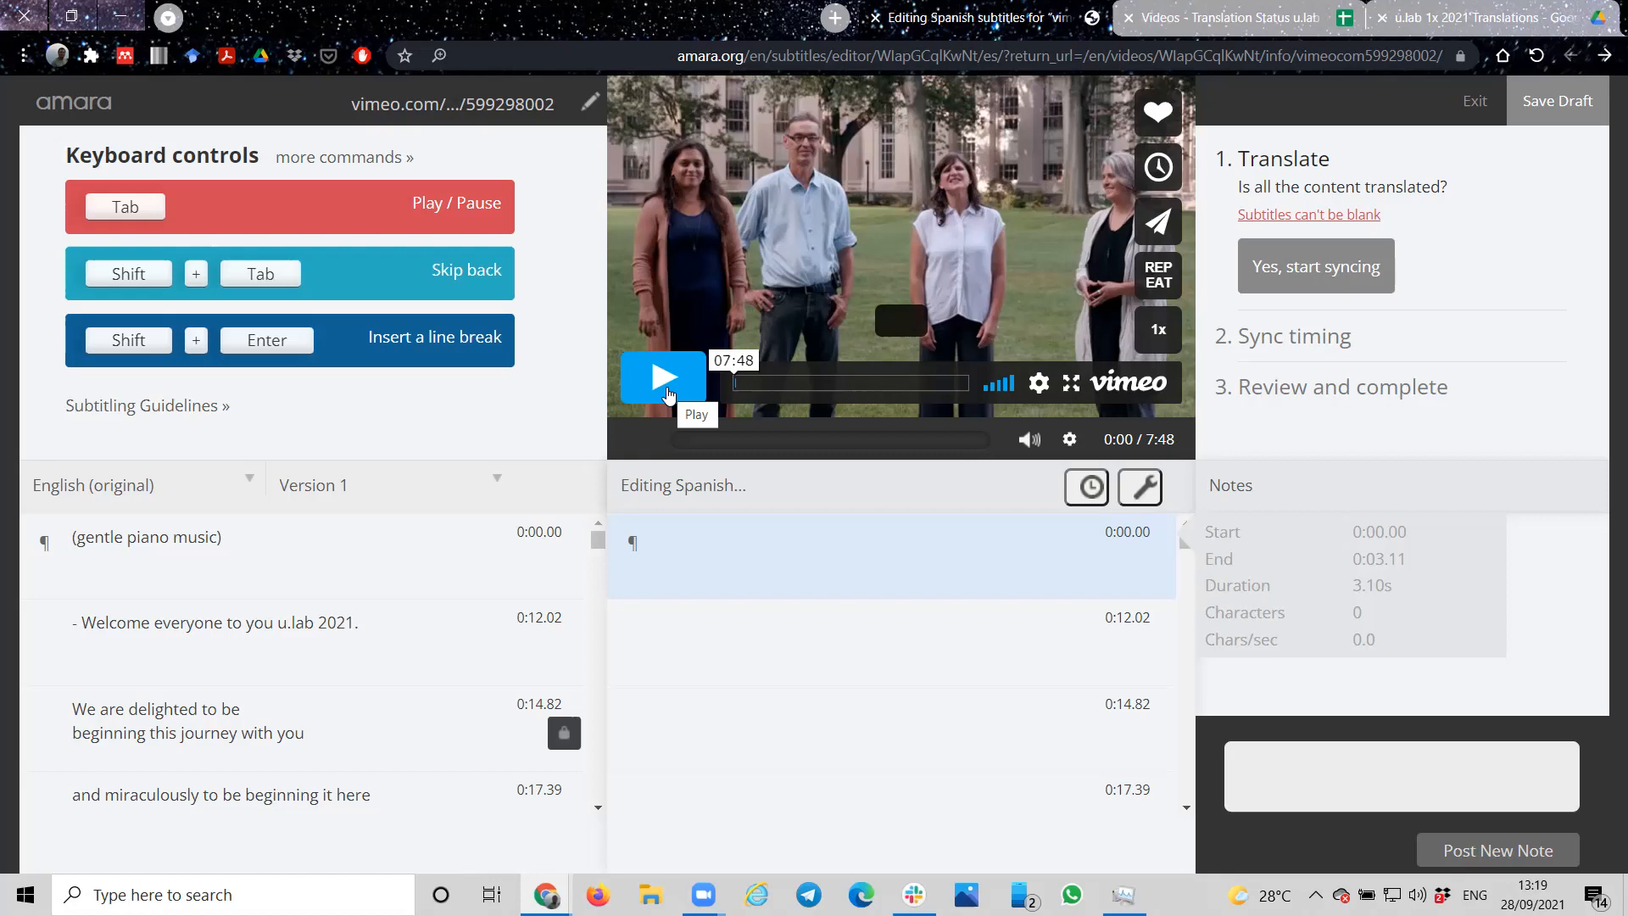
click(669, 393)
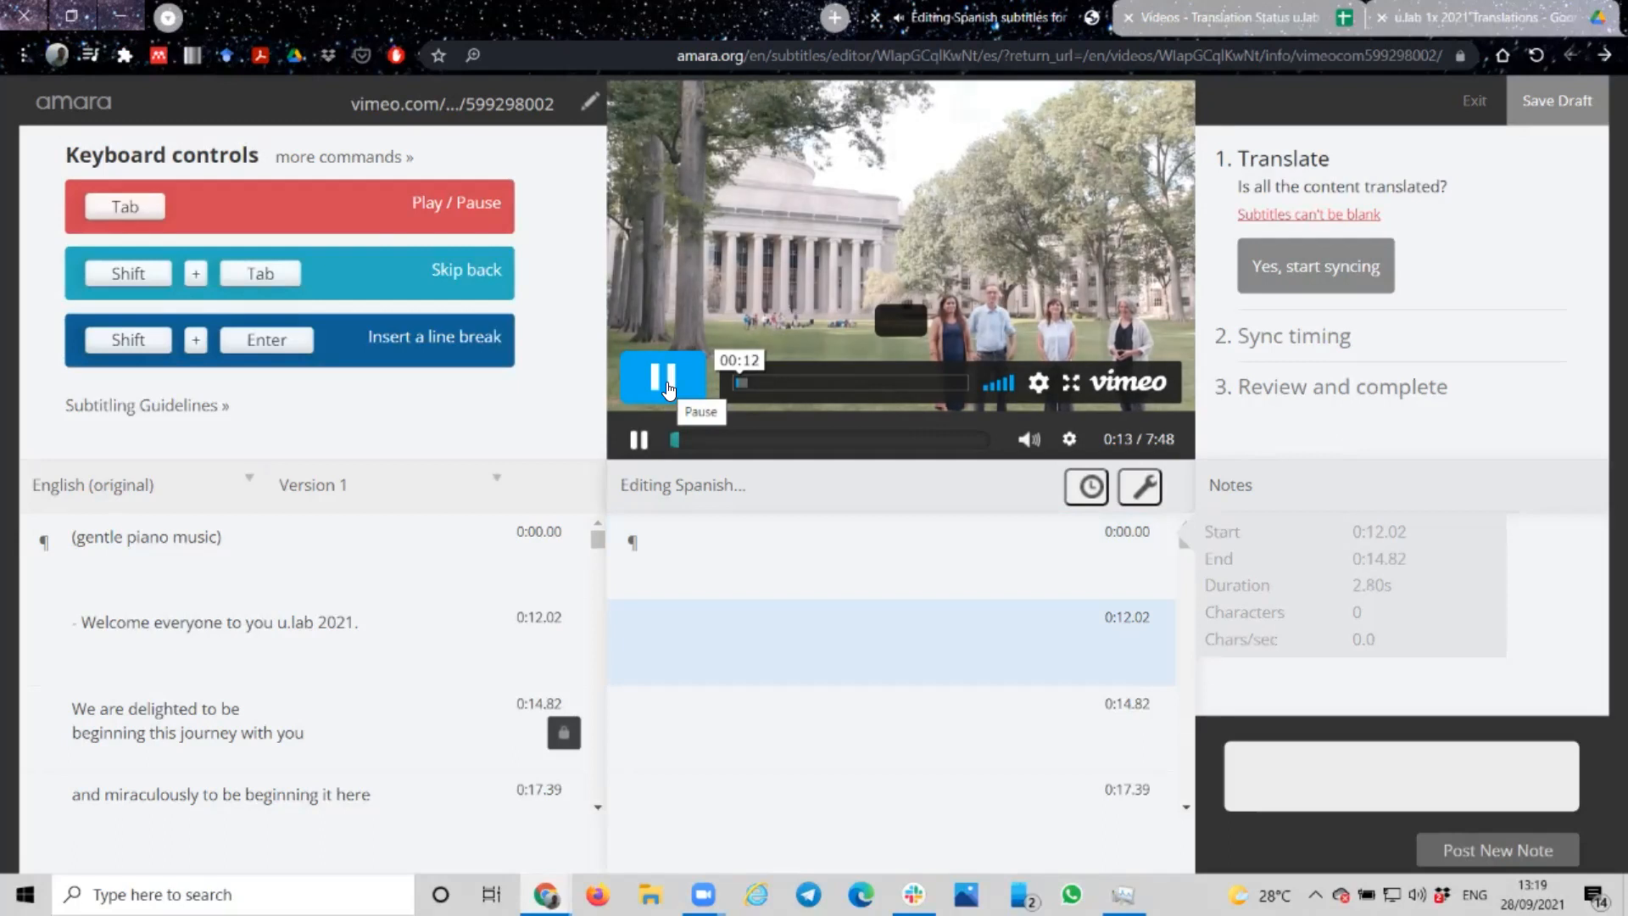
click(667, 388)
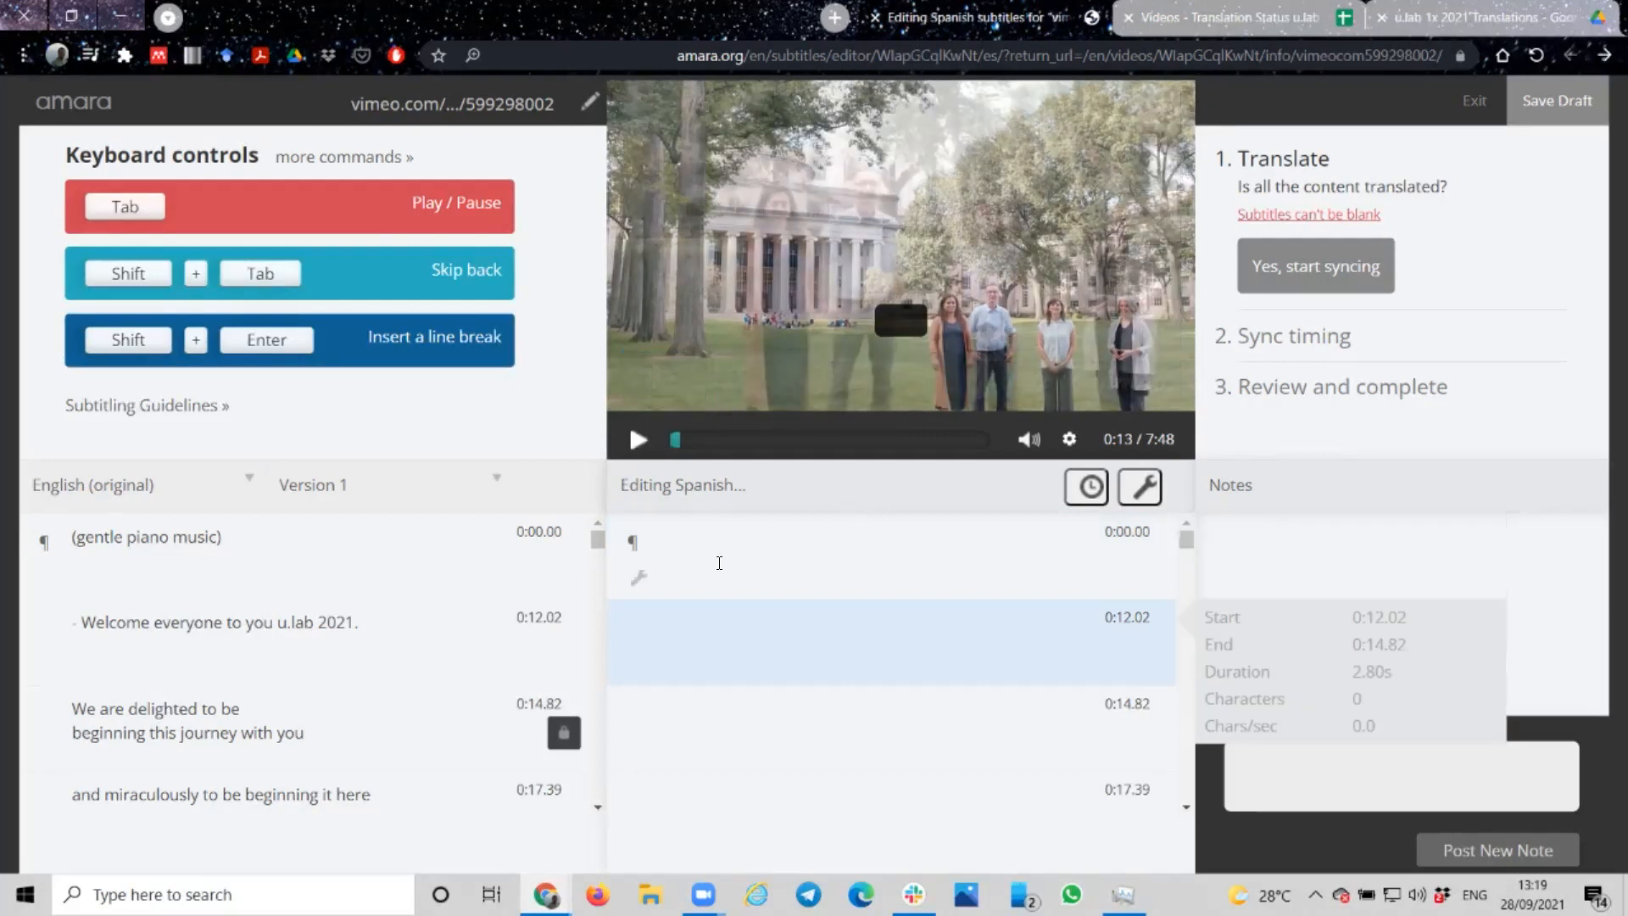
Step: Enter "text in Spanish" as the first Spanish subtitle at 0:00.00
click(718, 563)
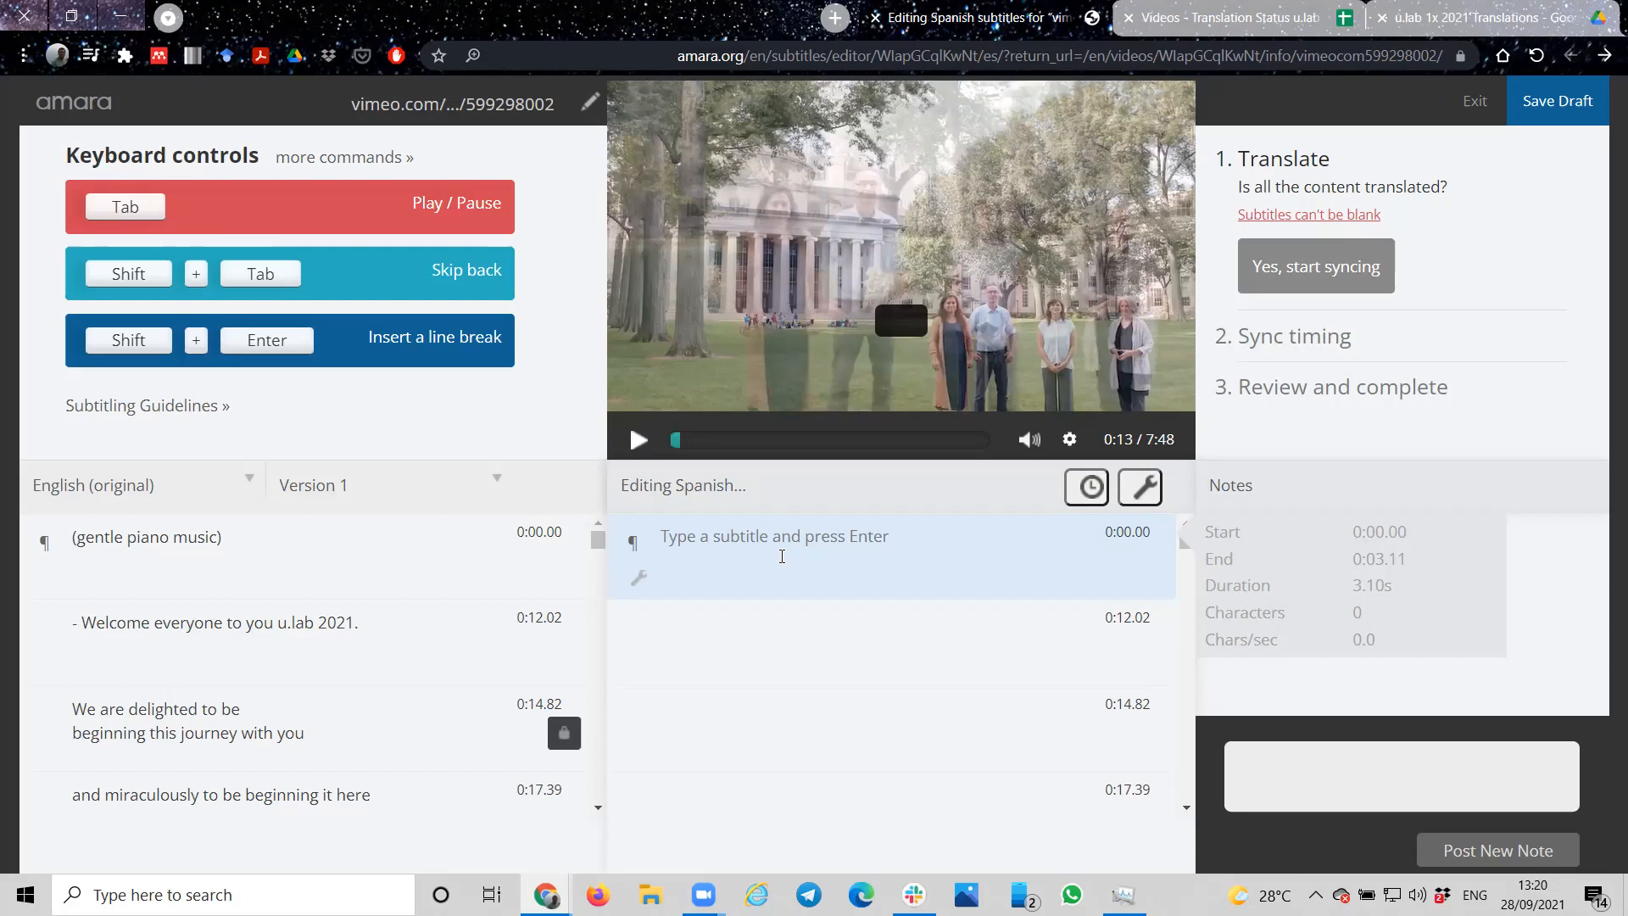
text(te)
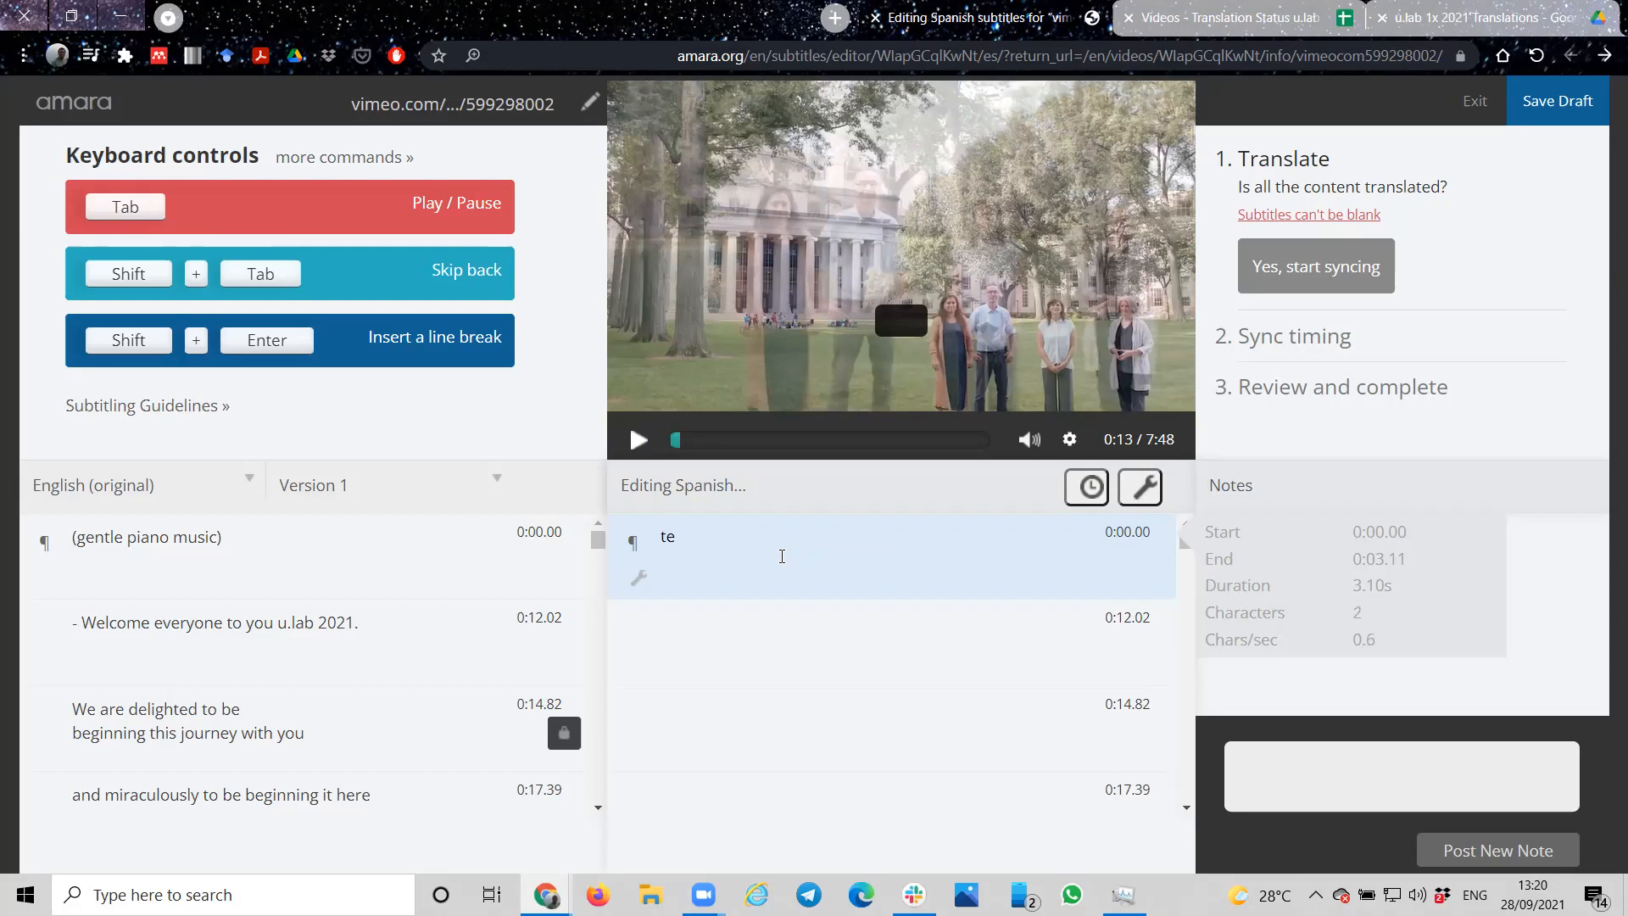
text(xt innSpanish)
key(BackSpace)
key(Return)
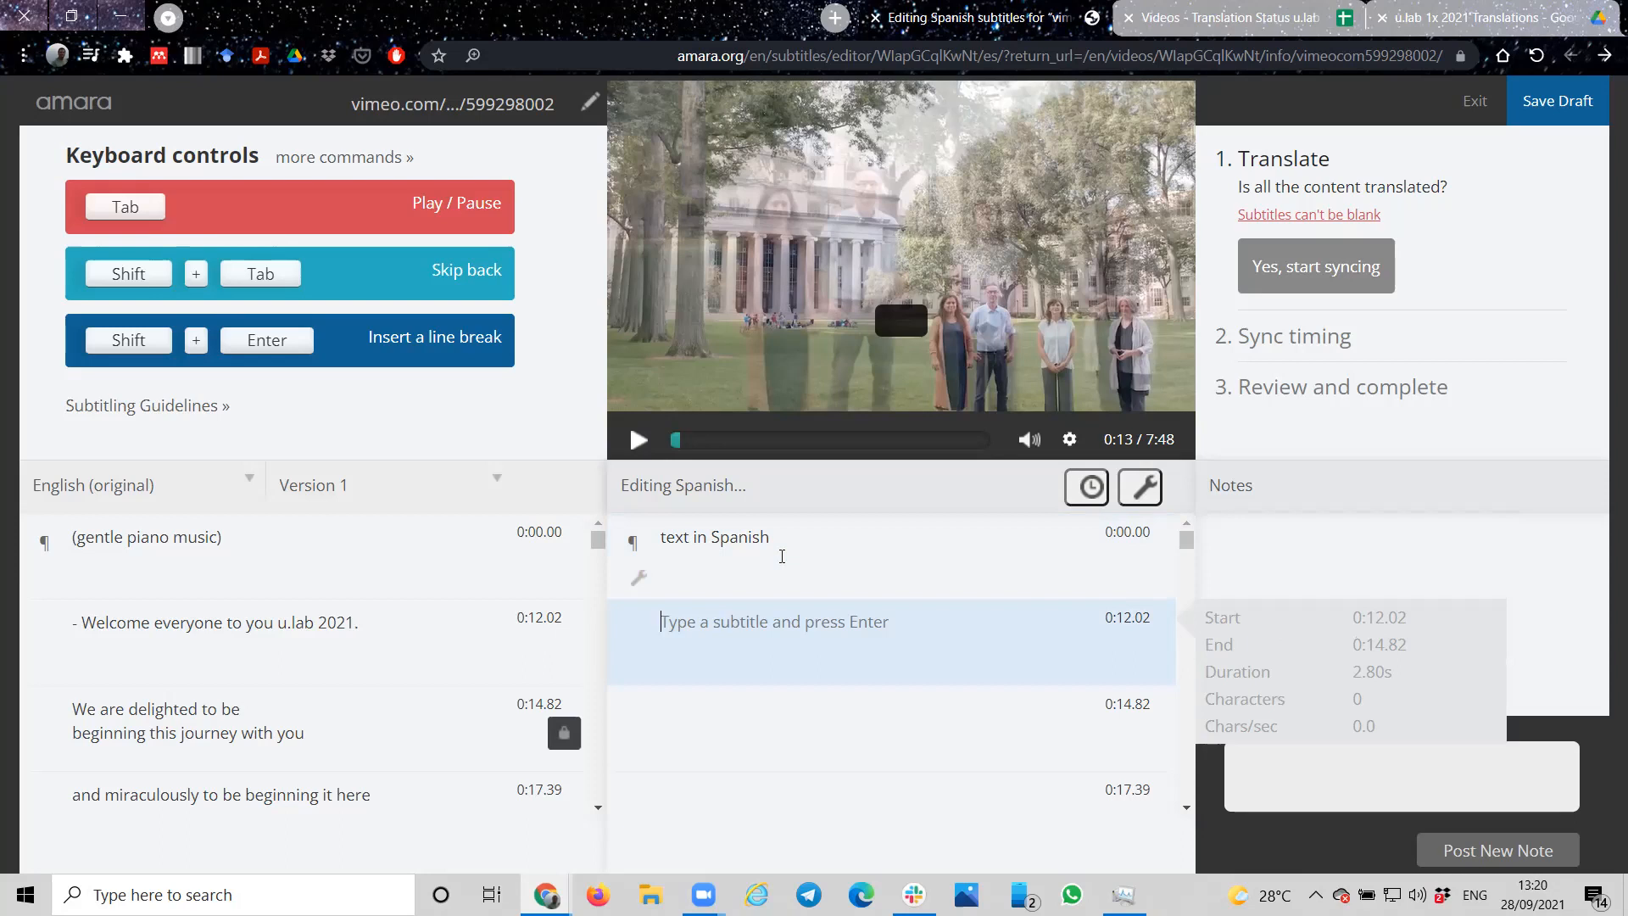
Step: Enter "This is a long sentence in Spanish bla gbla bla" as the Spanish subtitle at 0:12.02
text(This )
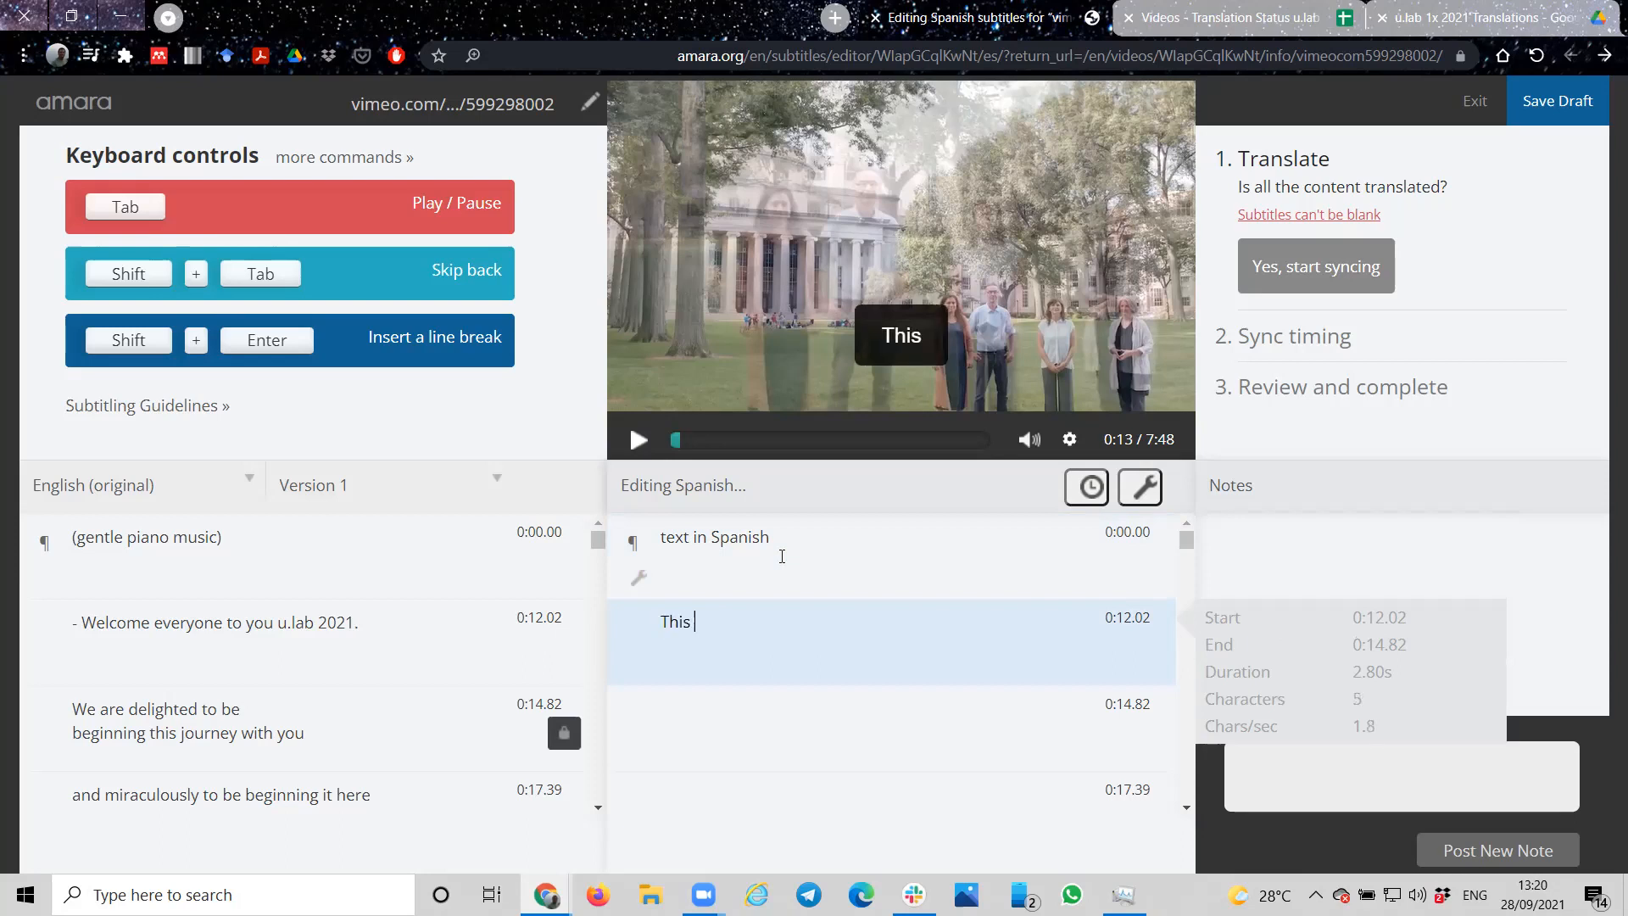
text(is a long)
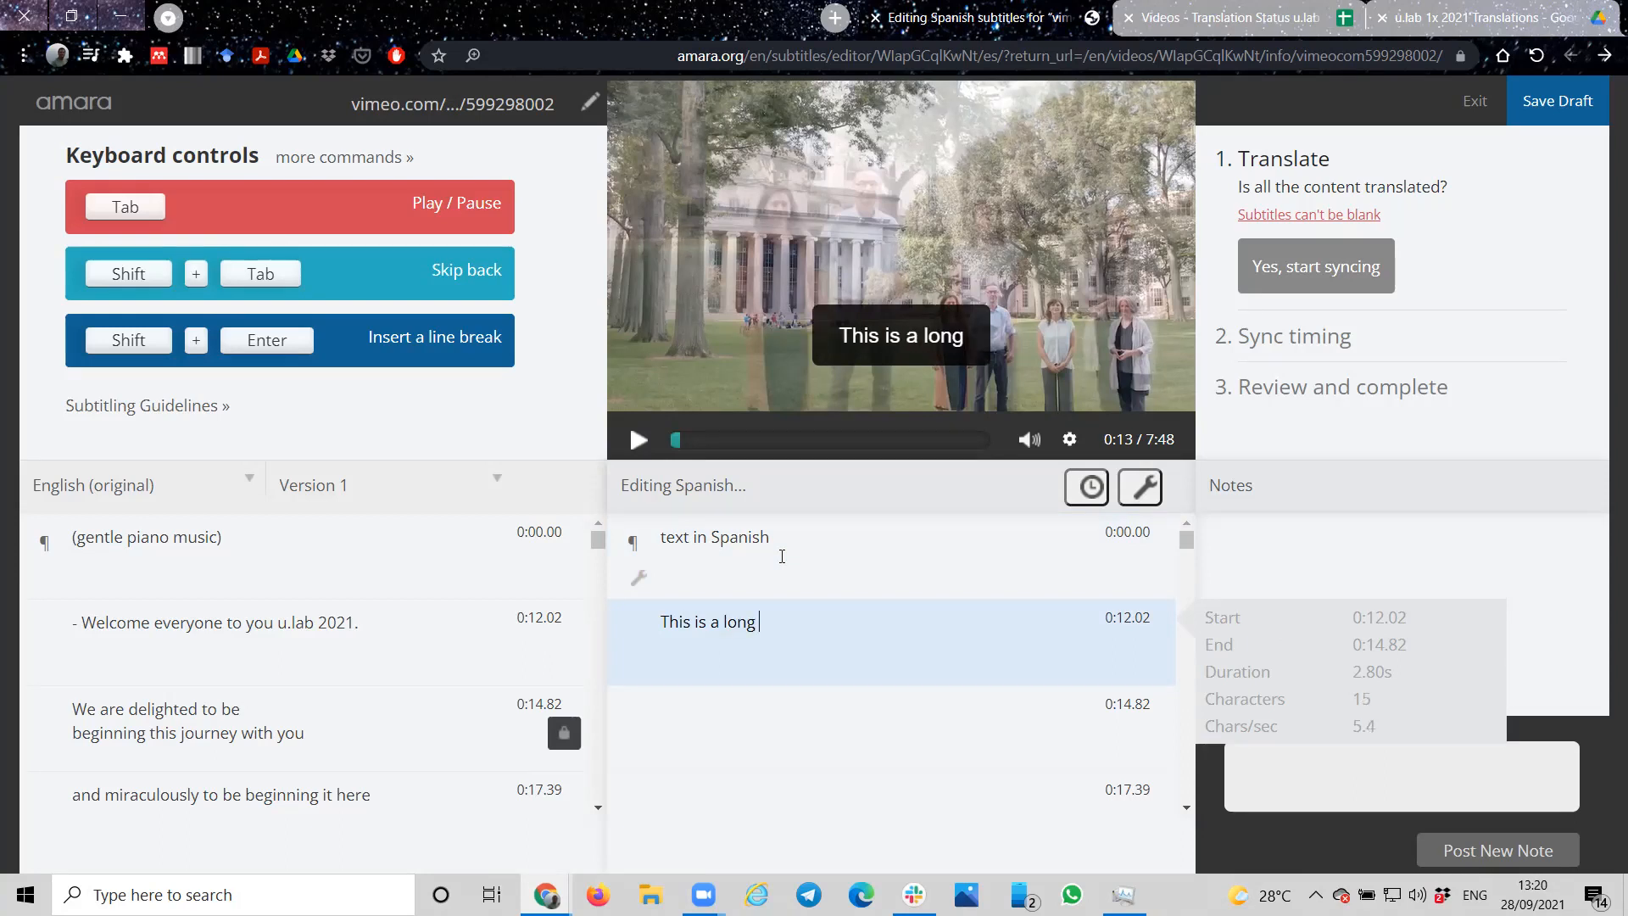
text( sentence in Spanish)
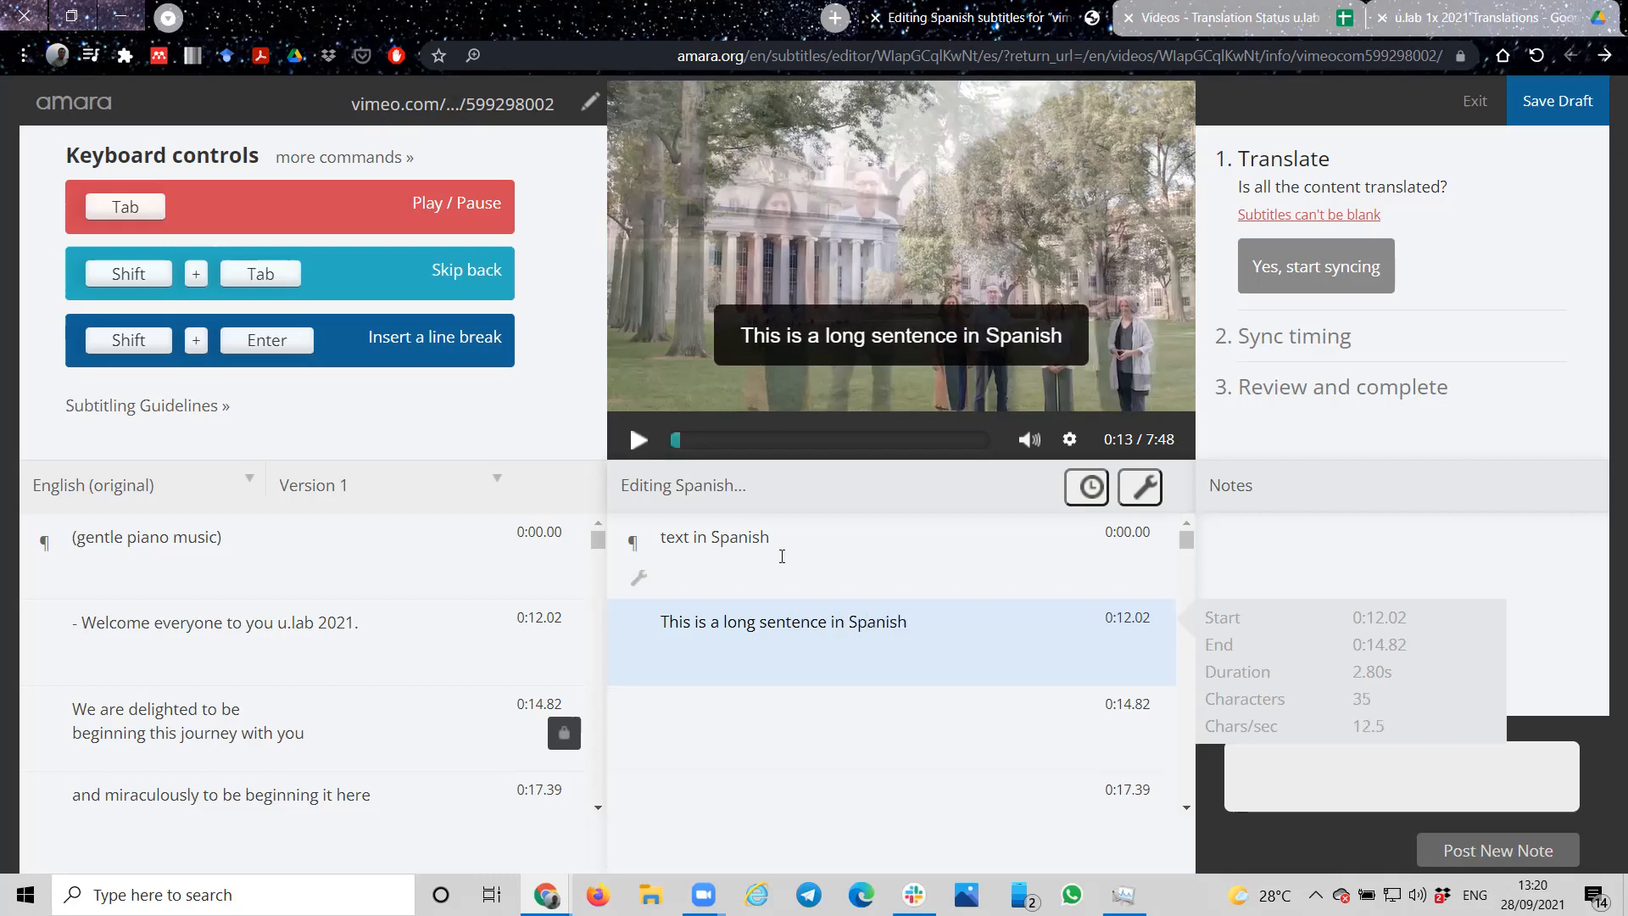
text( bla gbl)
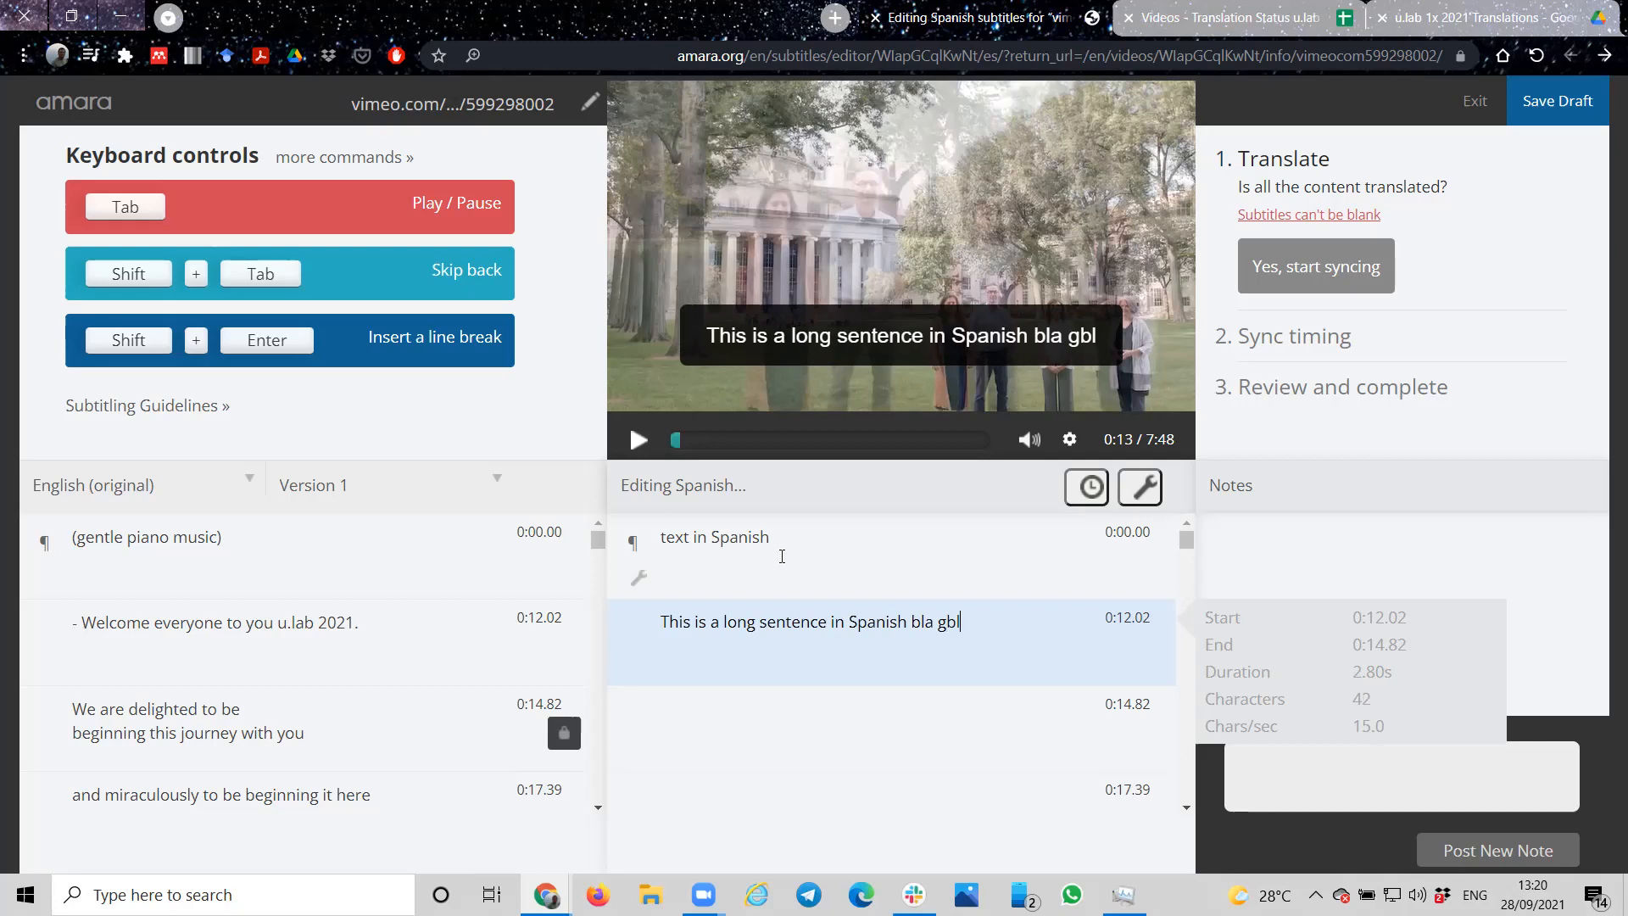
text(a bla)
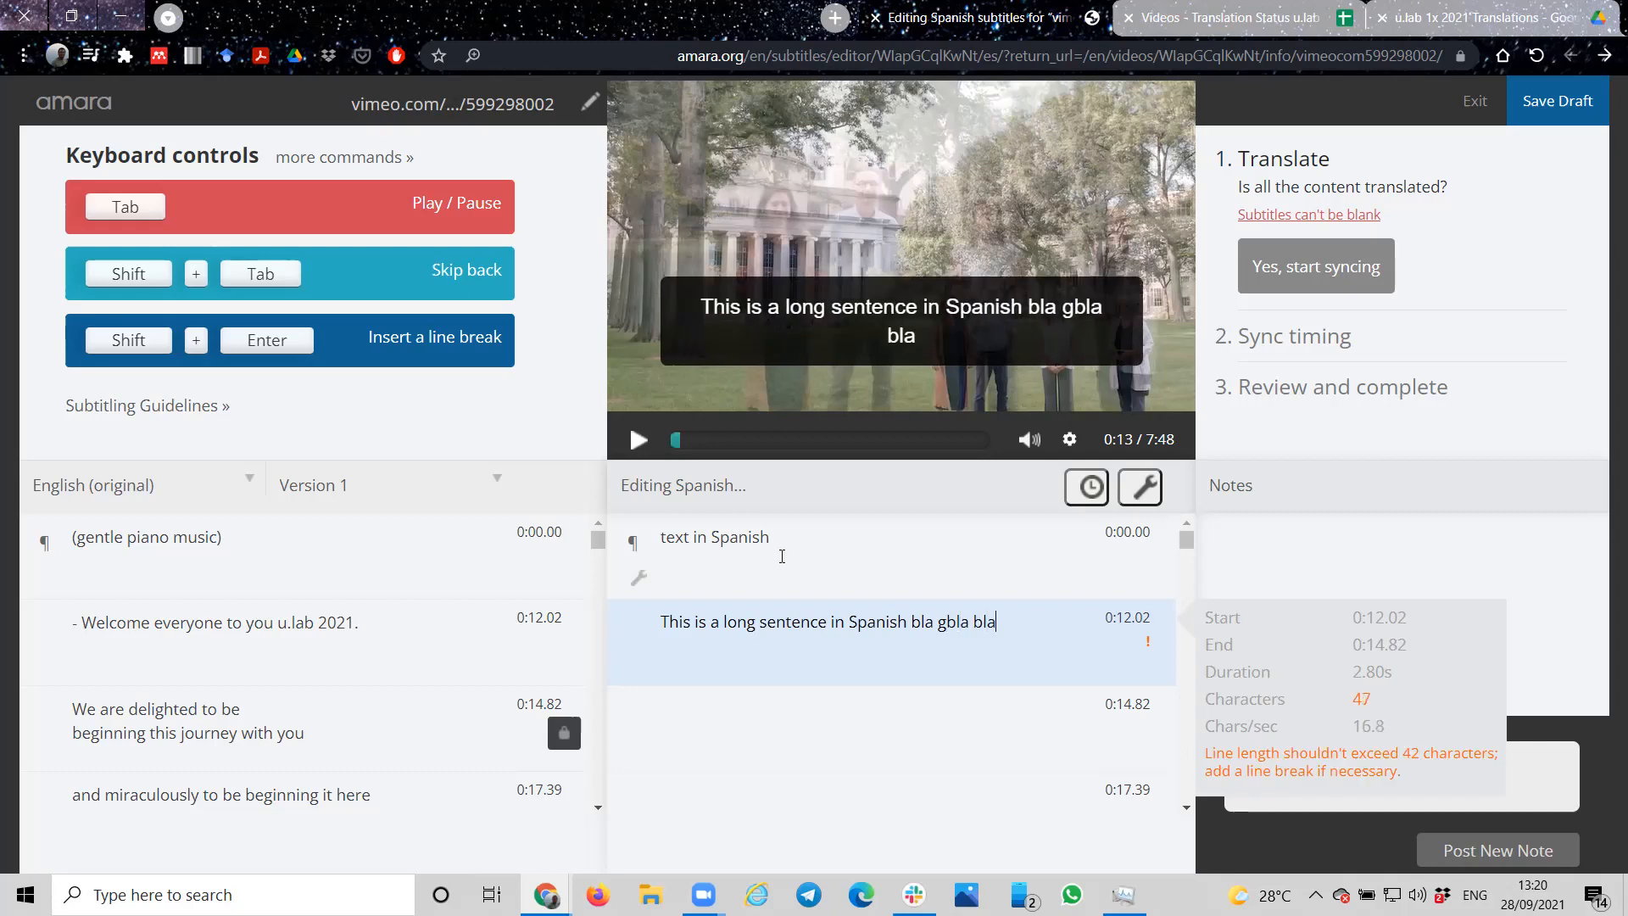
key(Return)
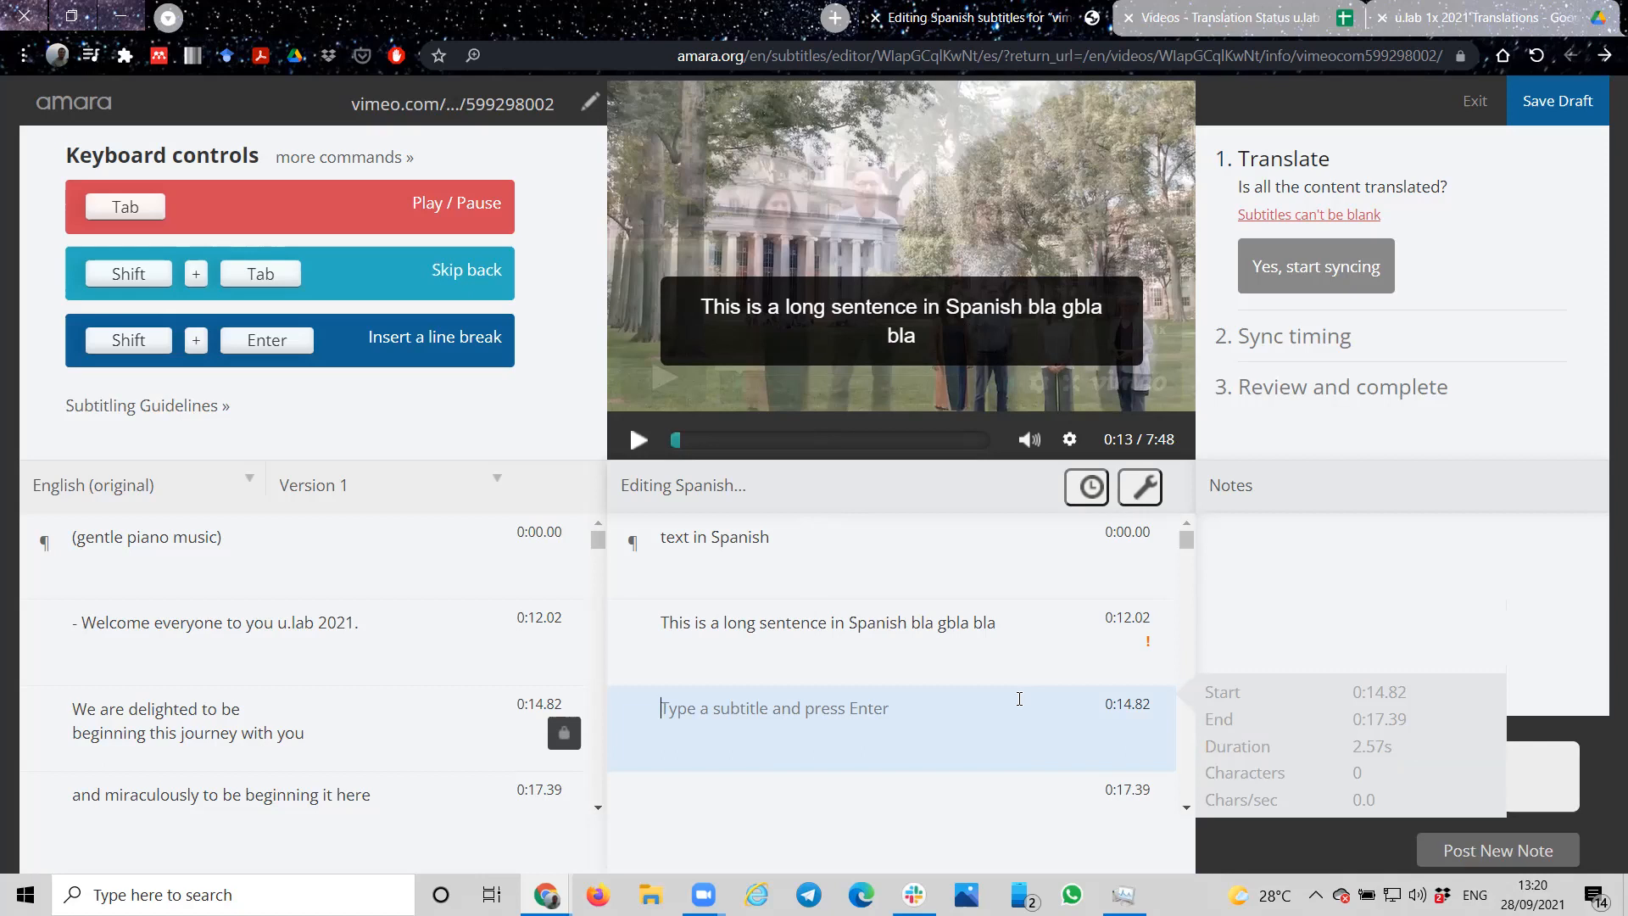
Step: Split the overlong Spanish subtitle at 0:12.02 into two subtitles before "Spanish bla gbla bla"
click(1136, 644)
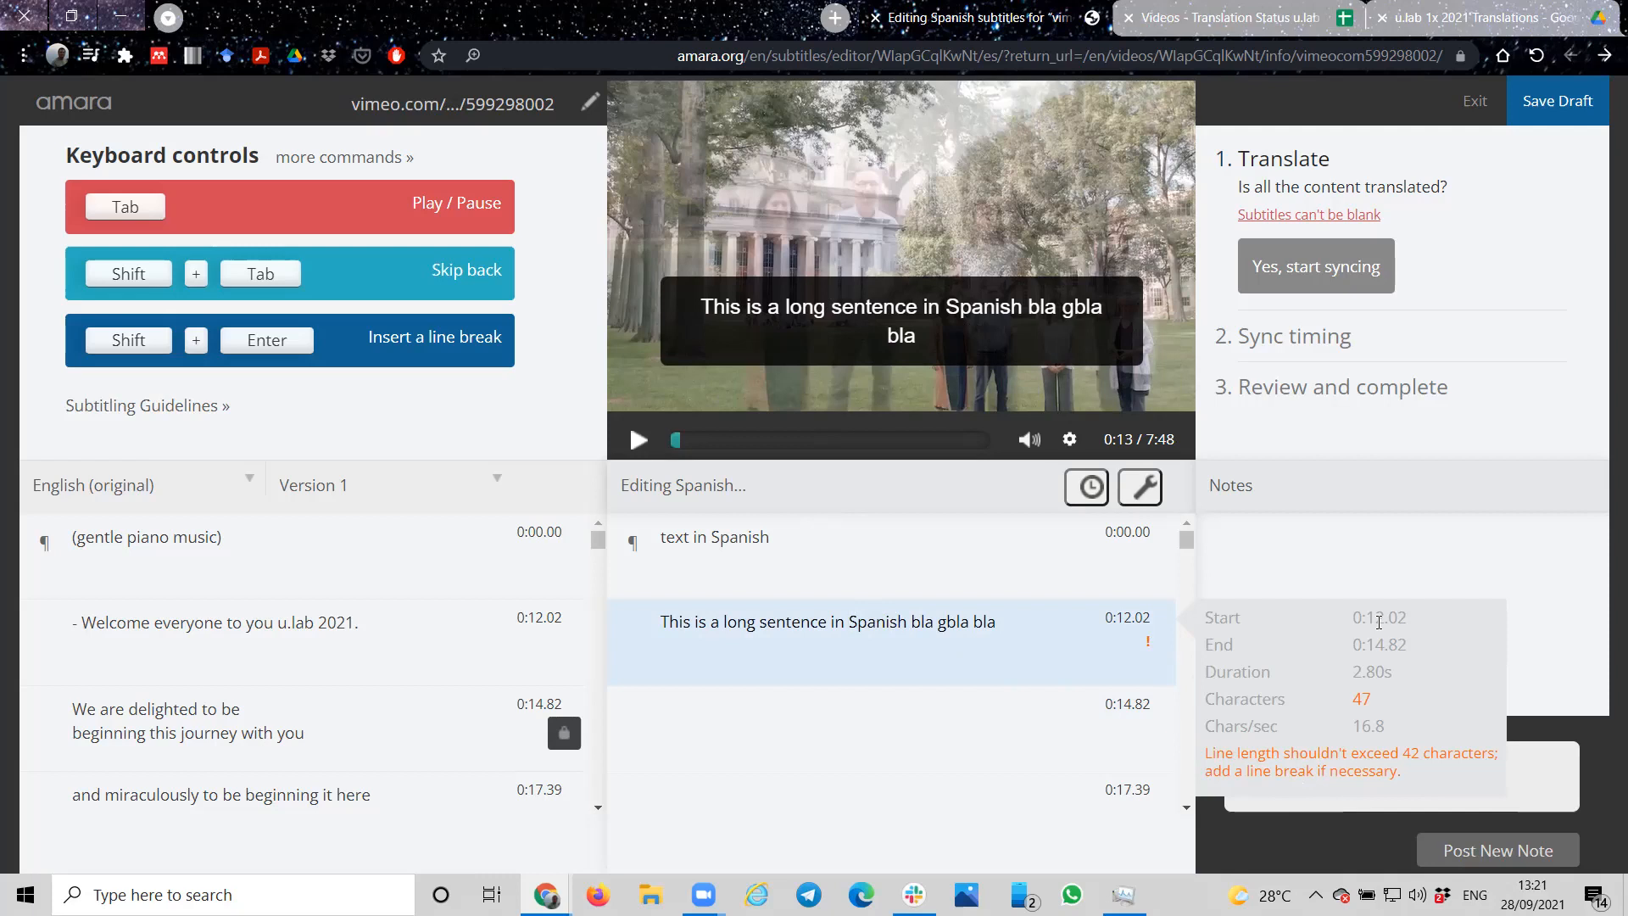
key(Return)
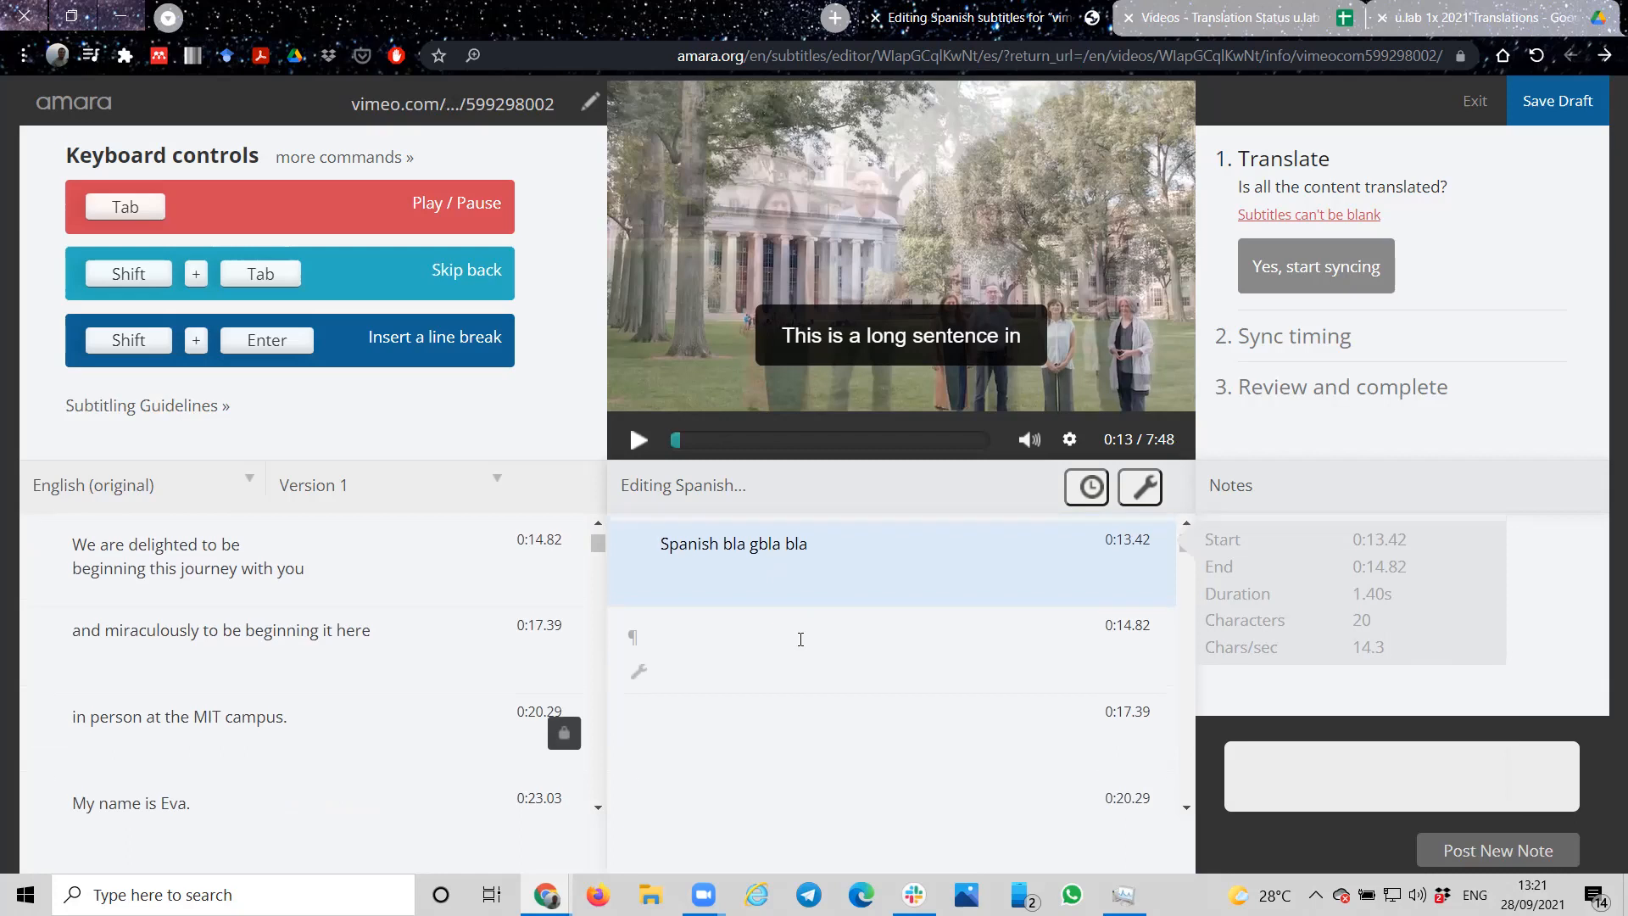
scroll(804, 610, up, 2)
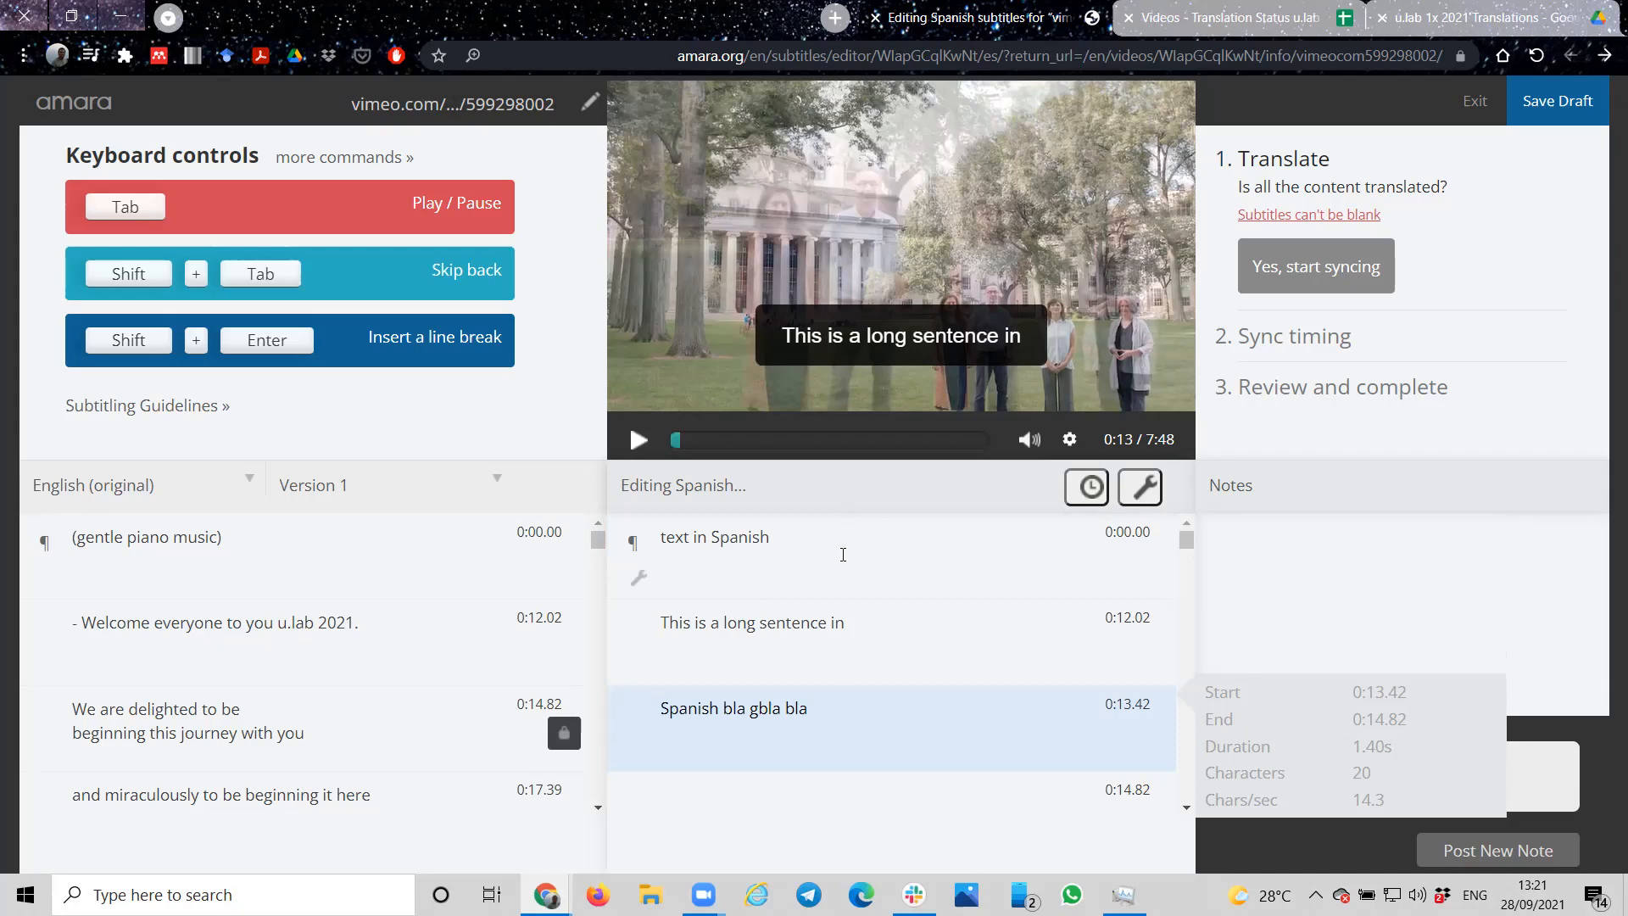
Step: Enter the placeholder text "llljflkgj" as the Spanish subtitle at 0:17.39, leaving the one at 0:14.82 blank
click(757, 816)
click(762, 731)
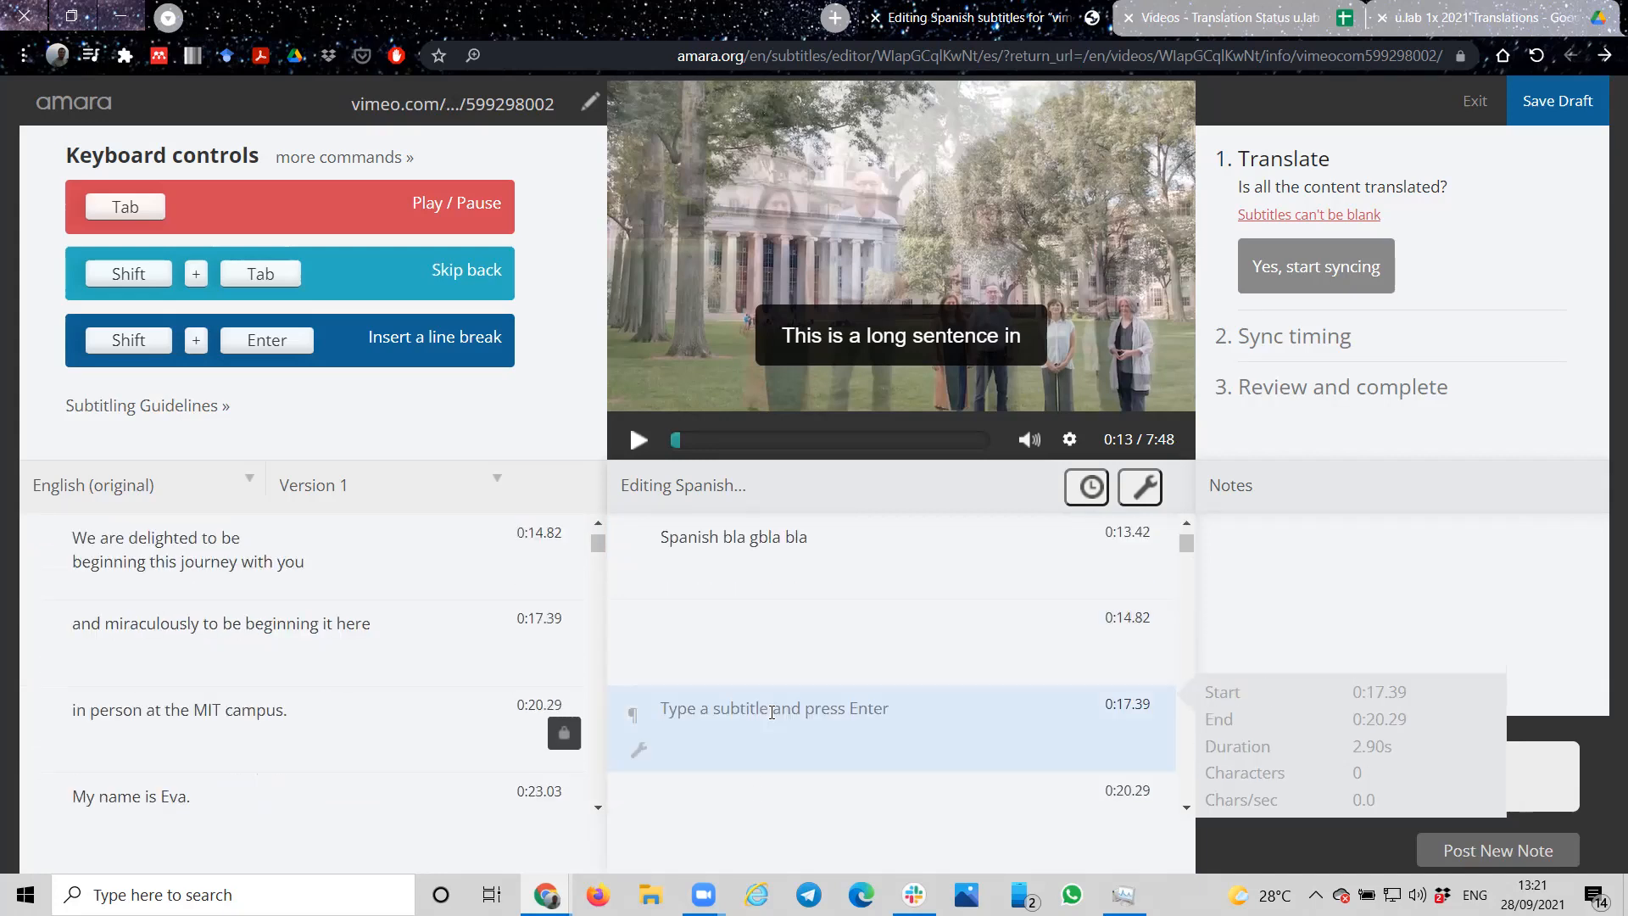
text(llljflkgj)
key(Return)
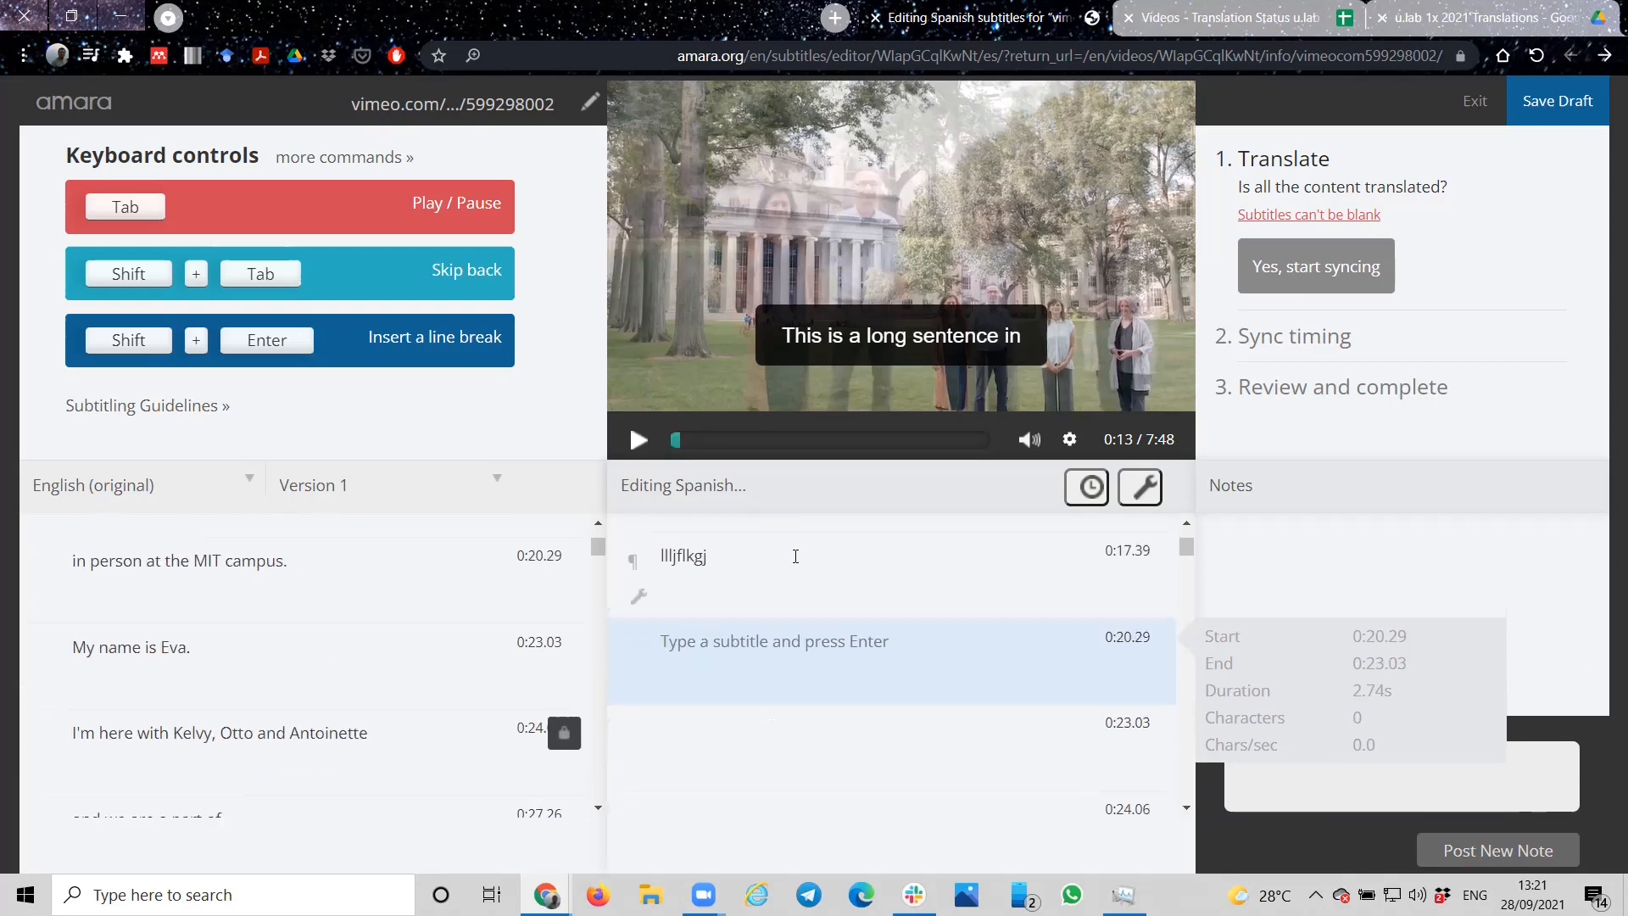
Step: Locate the blank Spanish subtitle through the "Subtitles can't be blank" link
scroll(796, 556, up, 3)
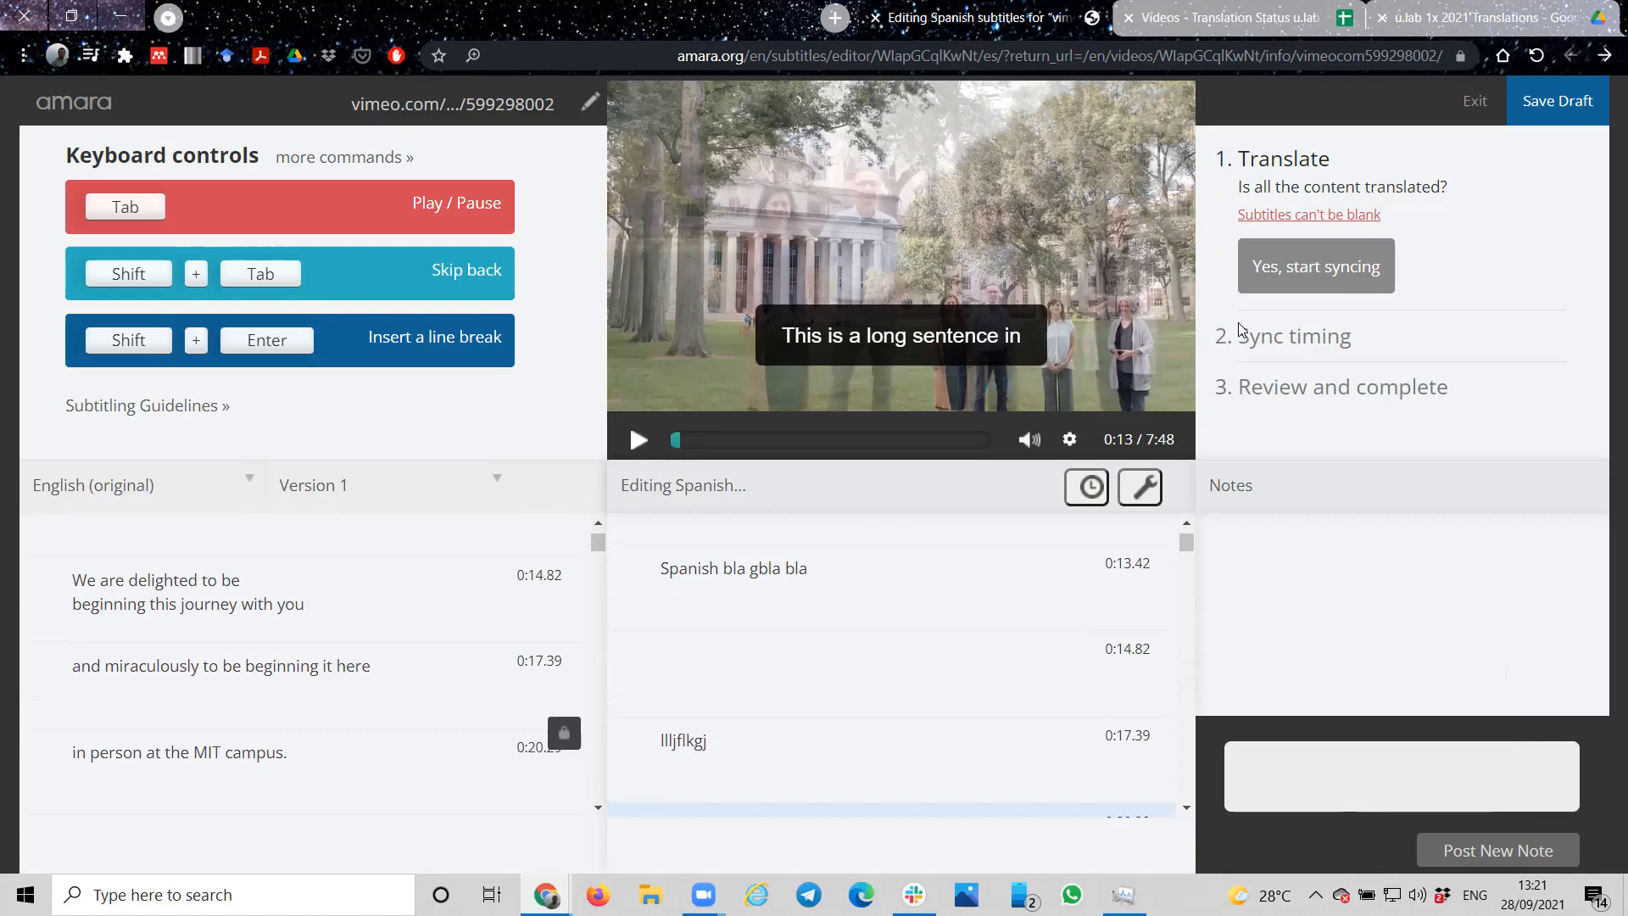
click(1264, 217)
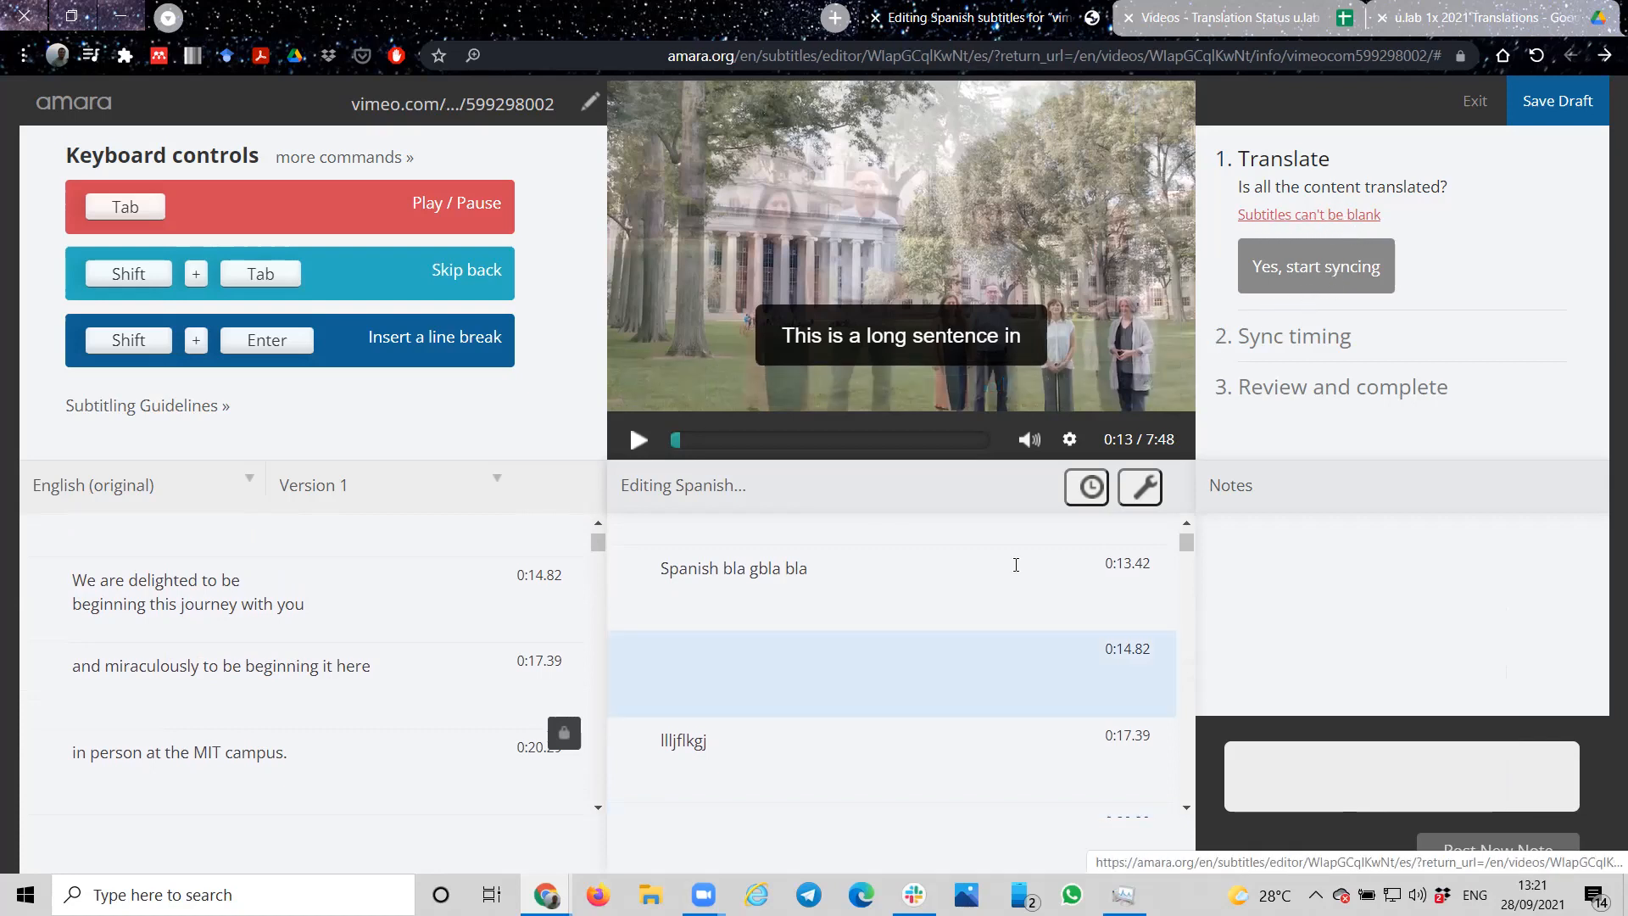
mouse_move(638, 695)
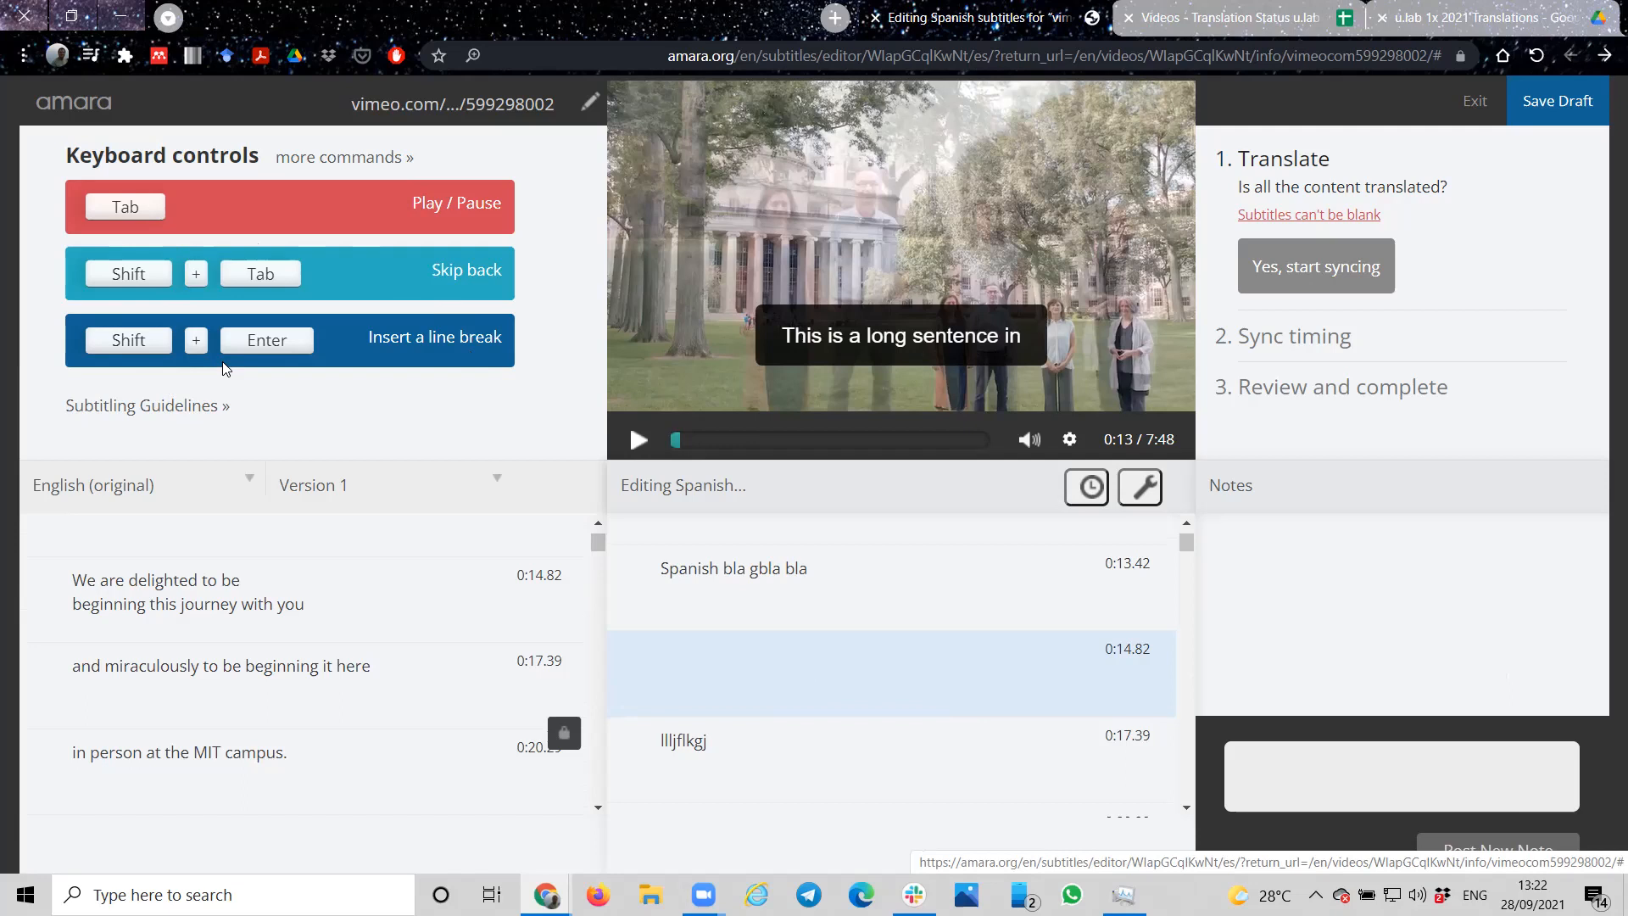
Step: Read the Amara Style Guidelines for subtitling, including the advanced guidelines, and close them
click(169, 407)
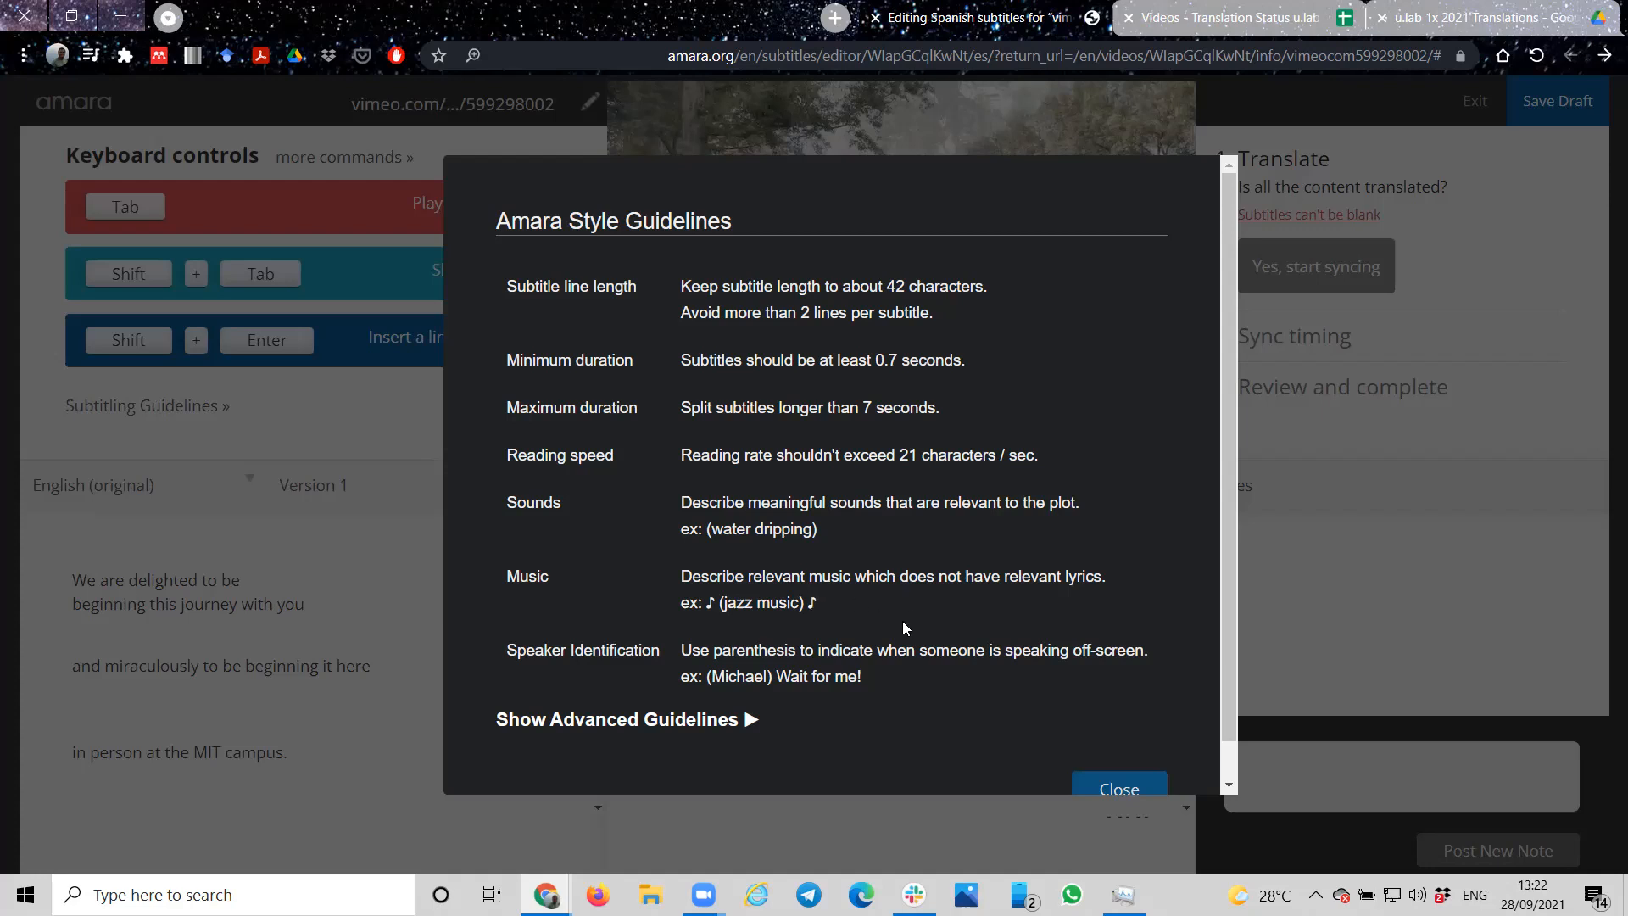
scroll(902, 620, down, 1)
scroll(902, 620, up, 1)
click(651, 721)
scroll(782, 709, down, 2)
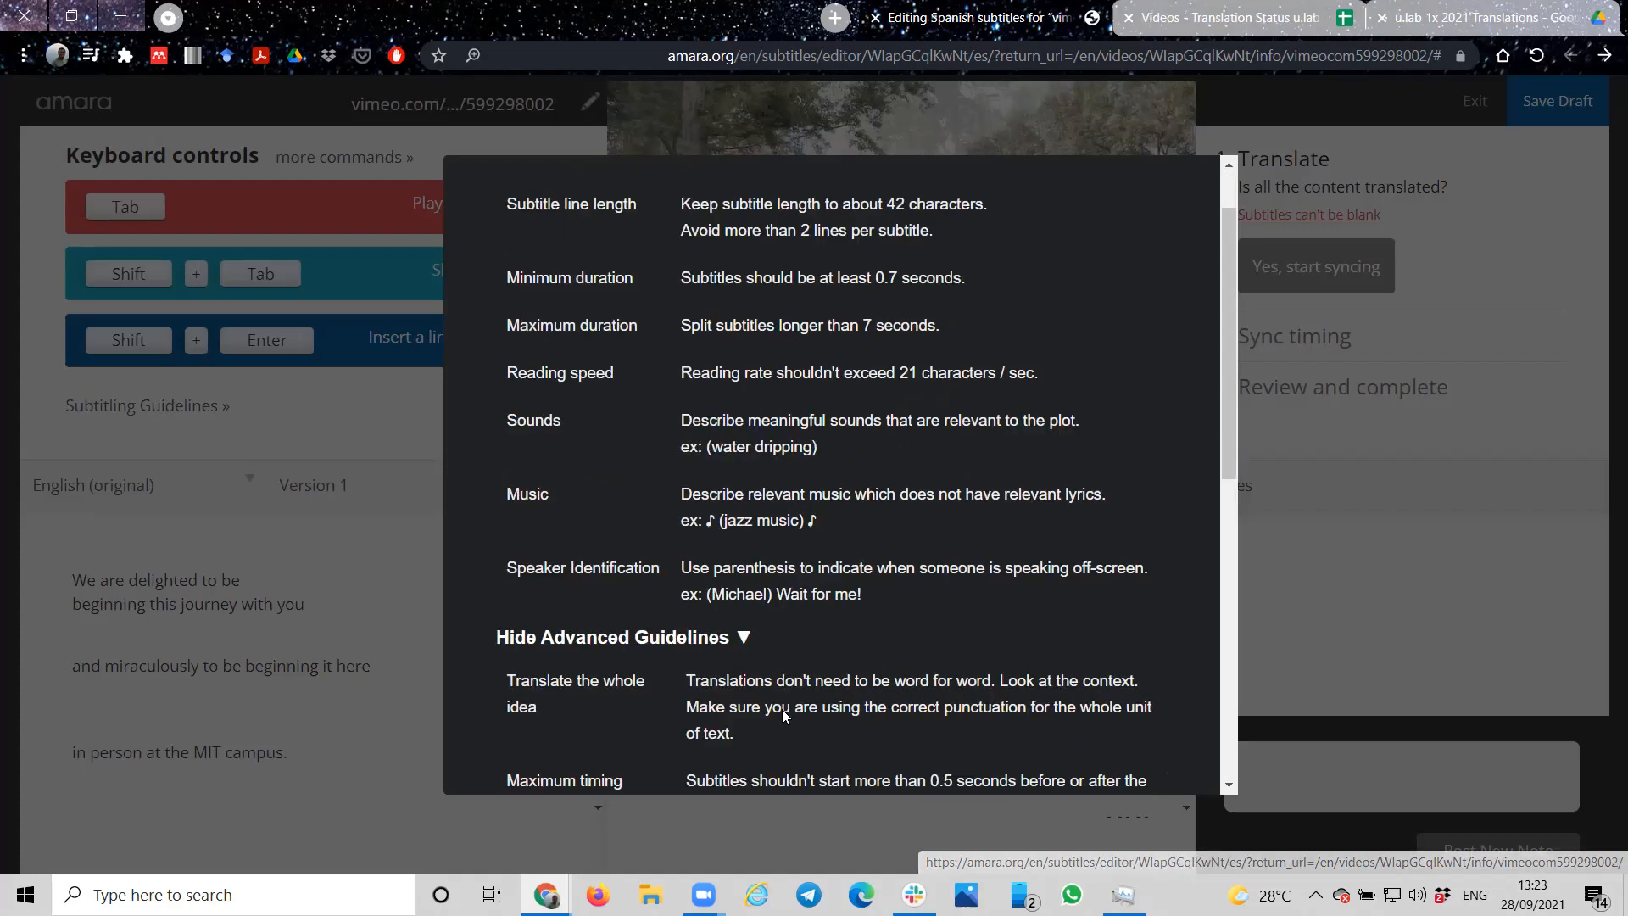
scroll(782, 709, down, 6)
scroll(1119, 749, down, 3)
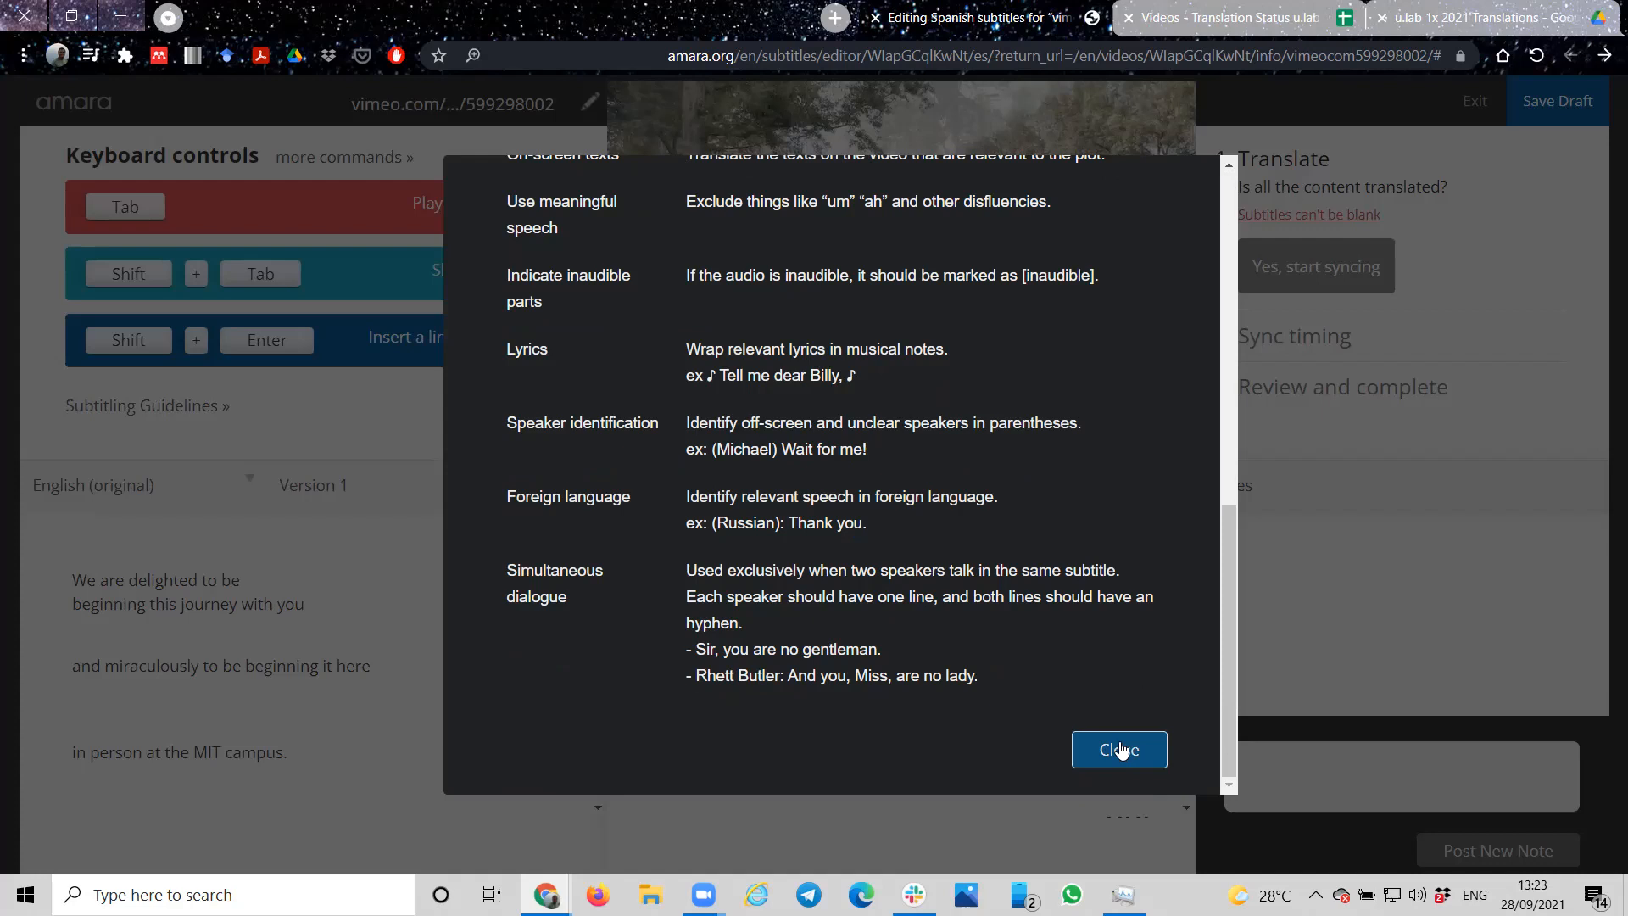
click(1120, 749)
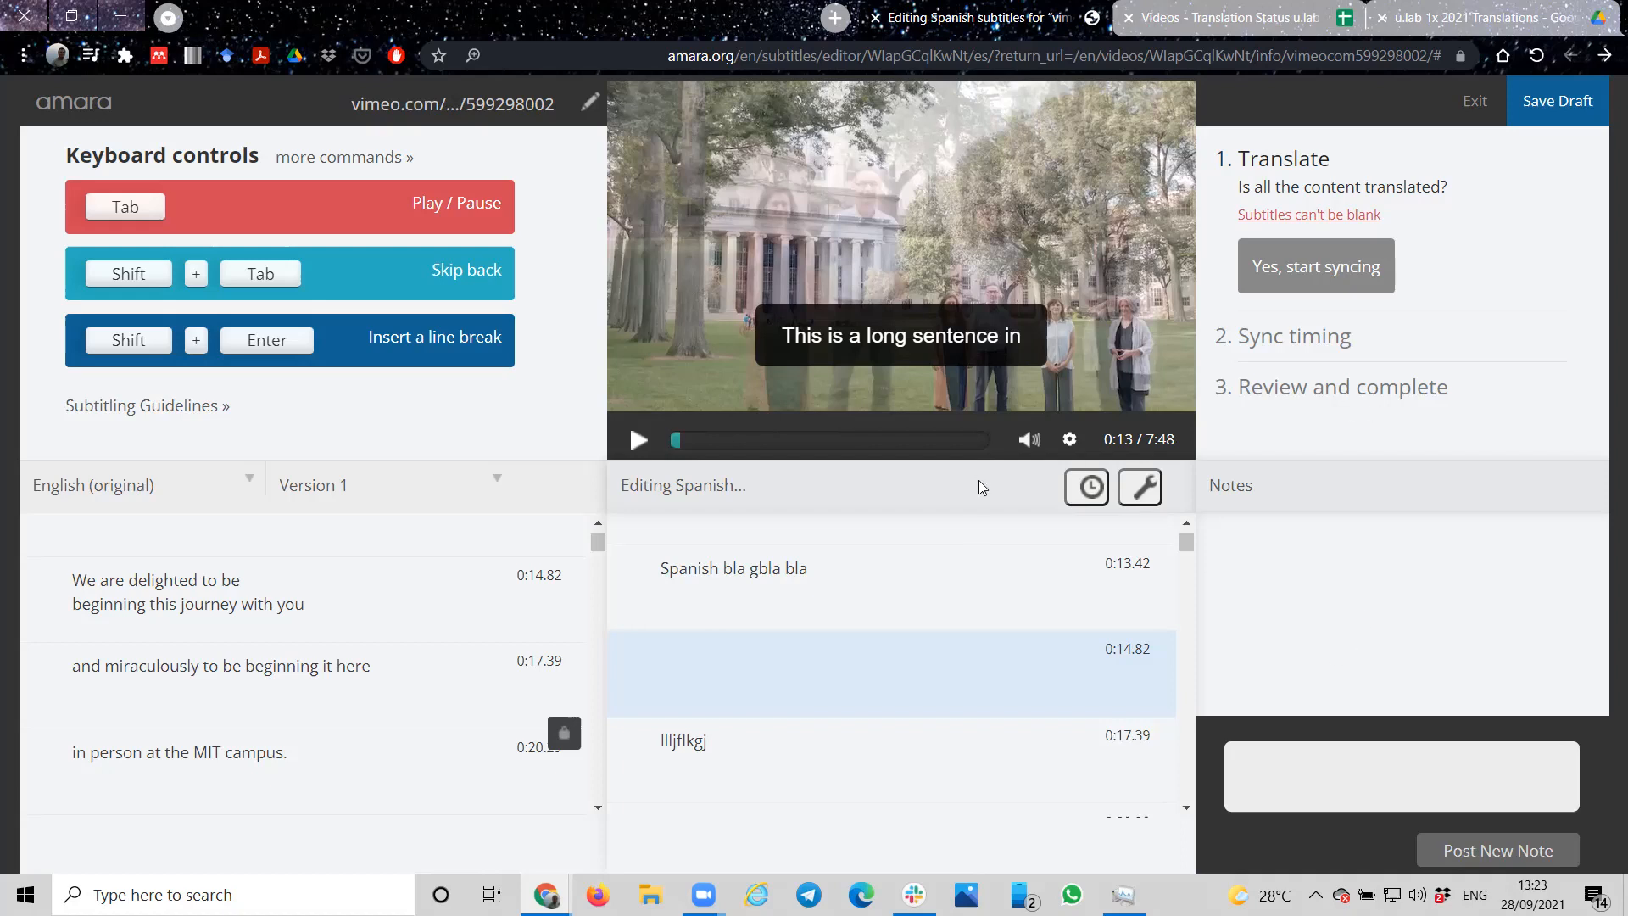
Step: Fill the blank Spanish subtitle at 0:14.82 with the placeholder text "fglskdfjglkdjfhg"
click(868, 668)
text(fglskdfjglkdjfhg)
key(Return)
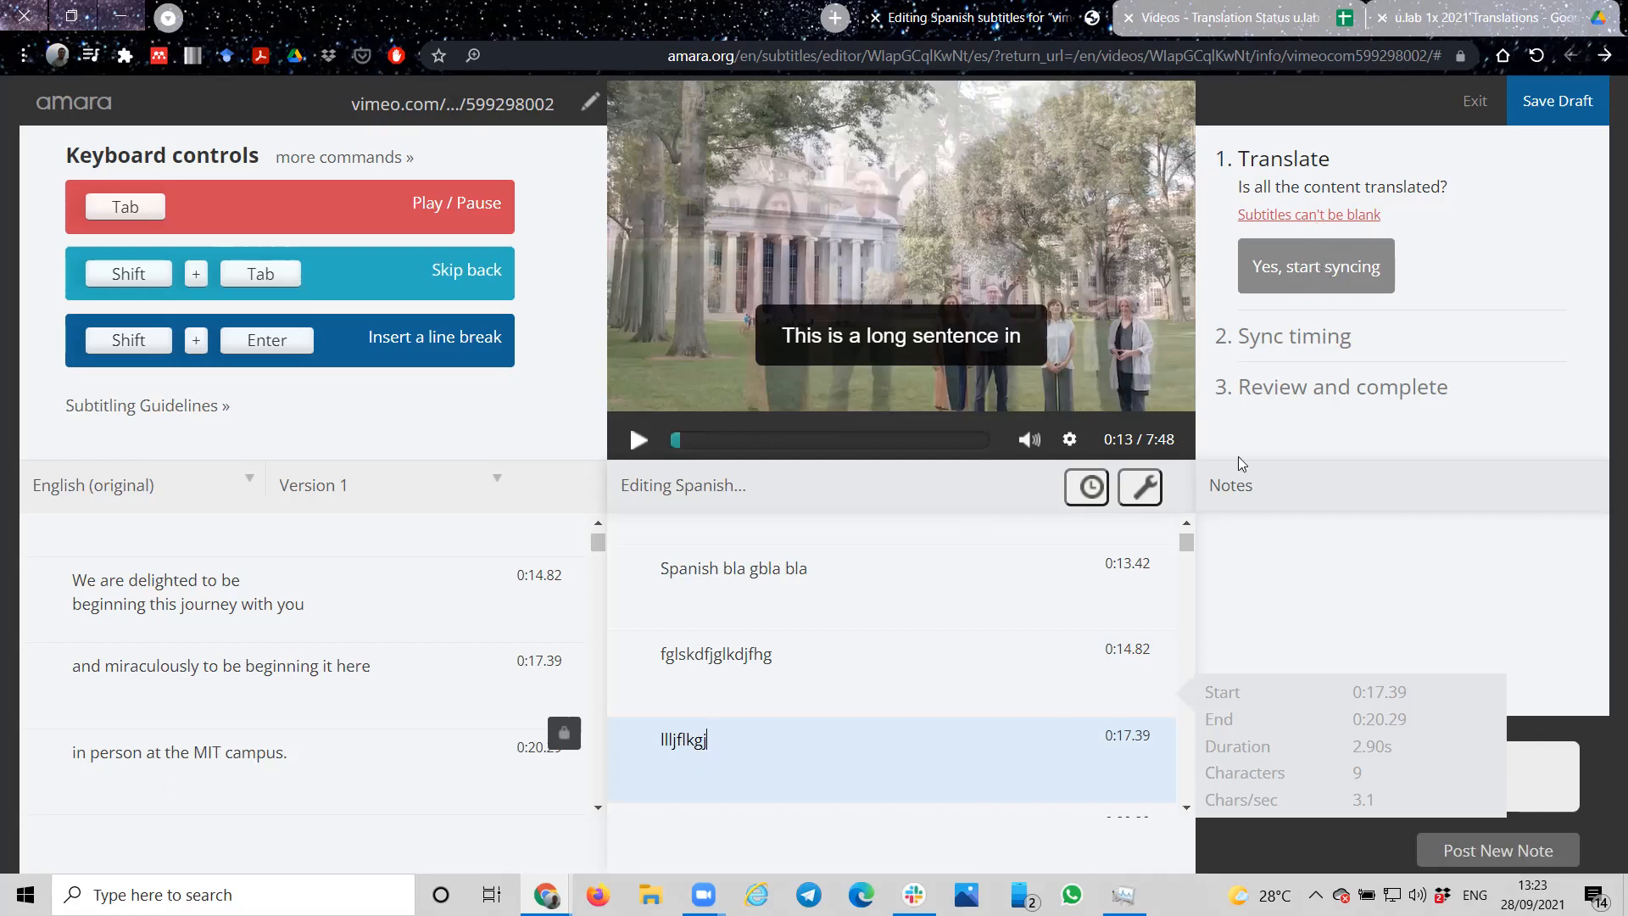
scroll(765, 764, down, 8)
scroll(765, 765, up, 8)
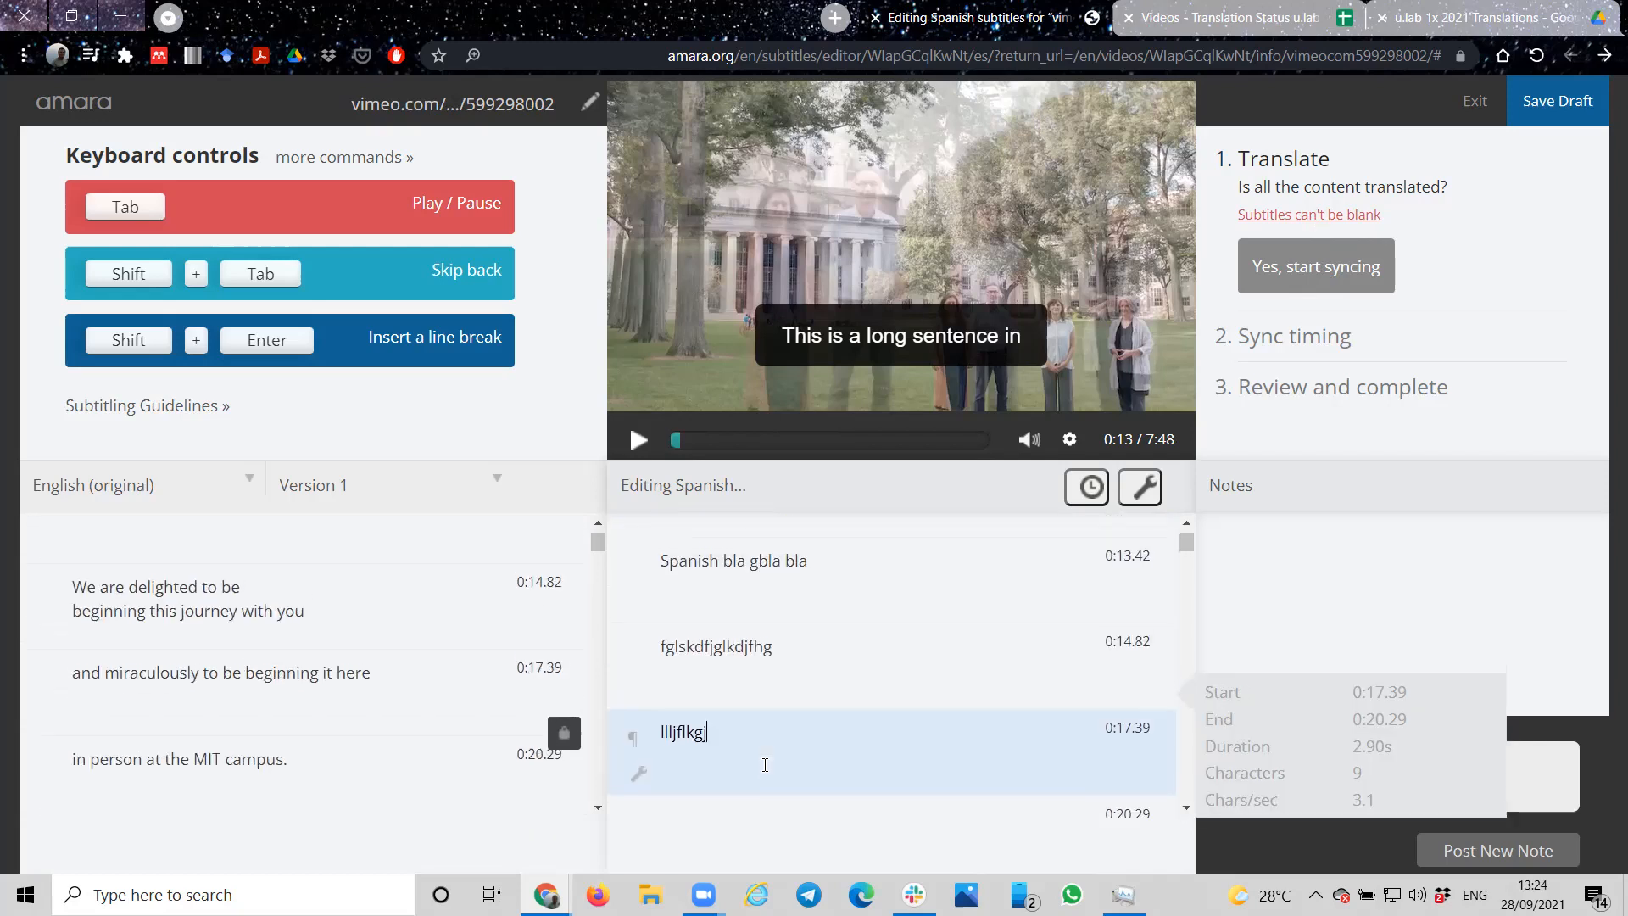
scroll(765, 764, up, 2)
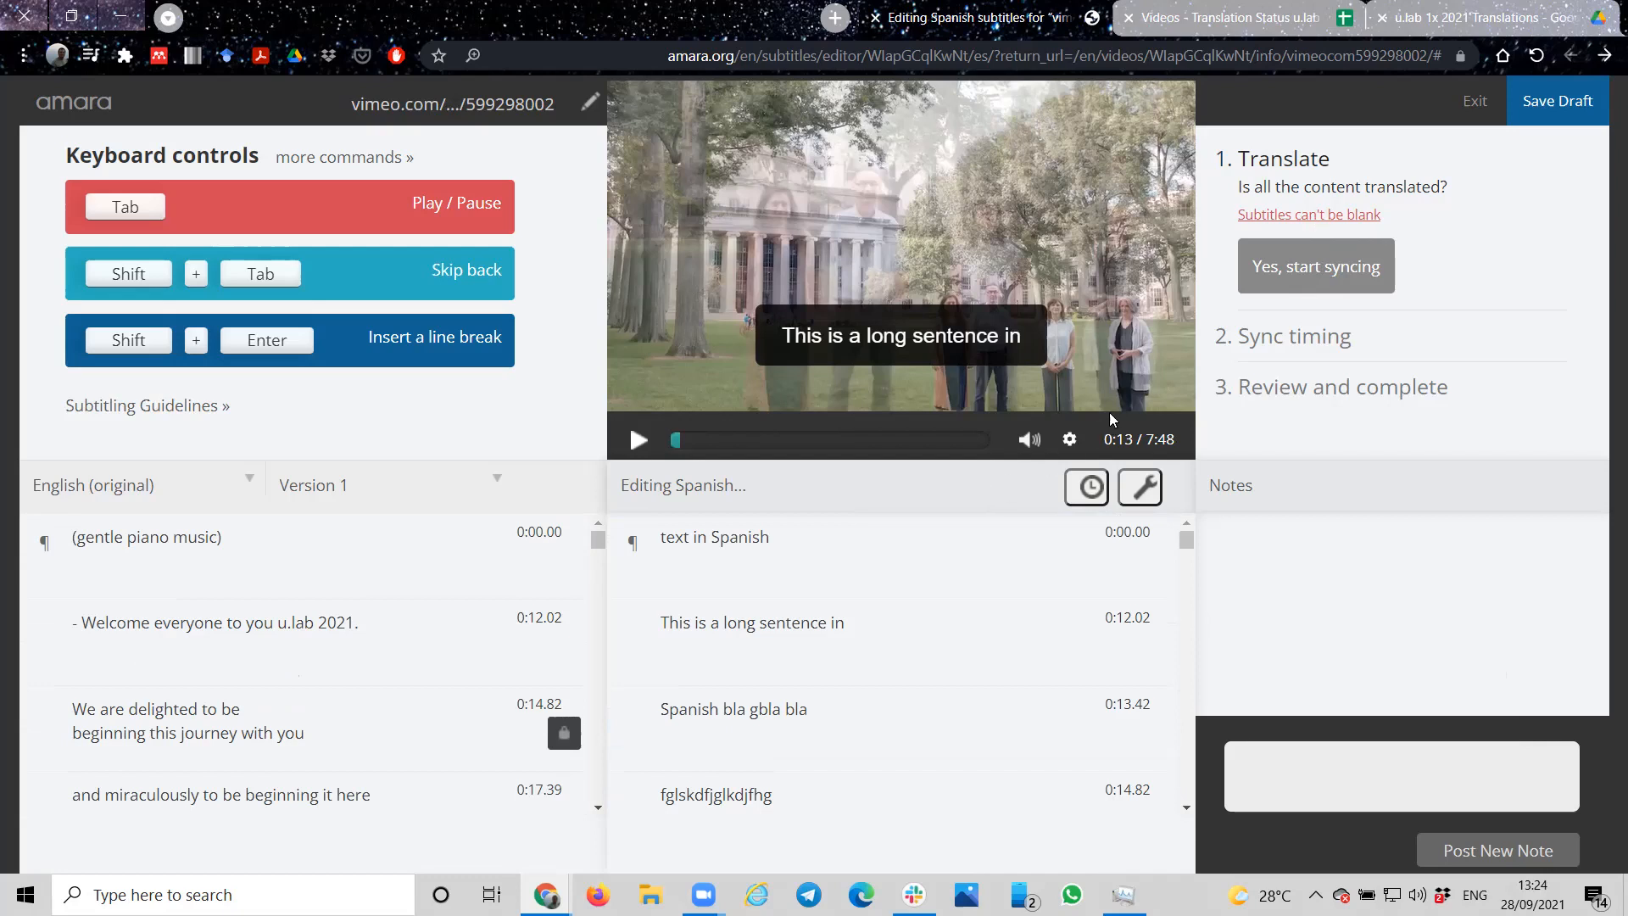
Step: Save the Spanish subtitles as a draft and exit the subtitle editor
mouse_move(1109, 412)
mouse_move(1078, 231)
click(1554, 100)
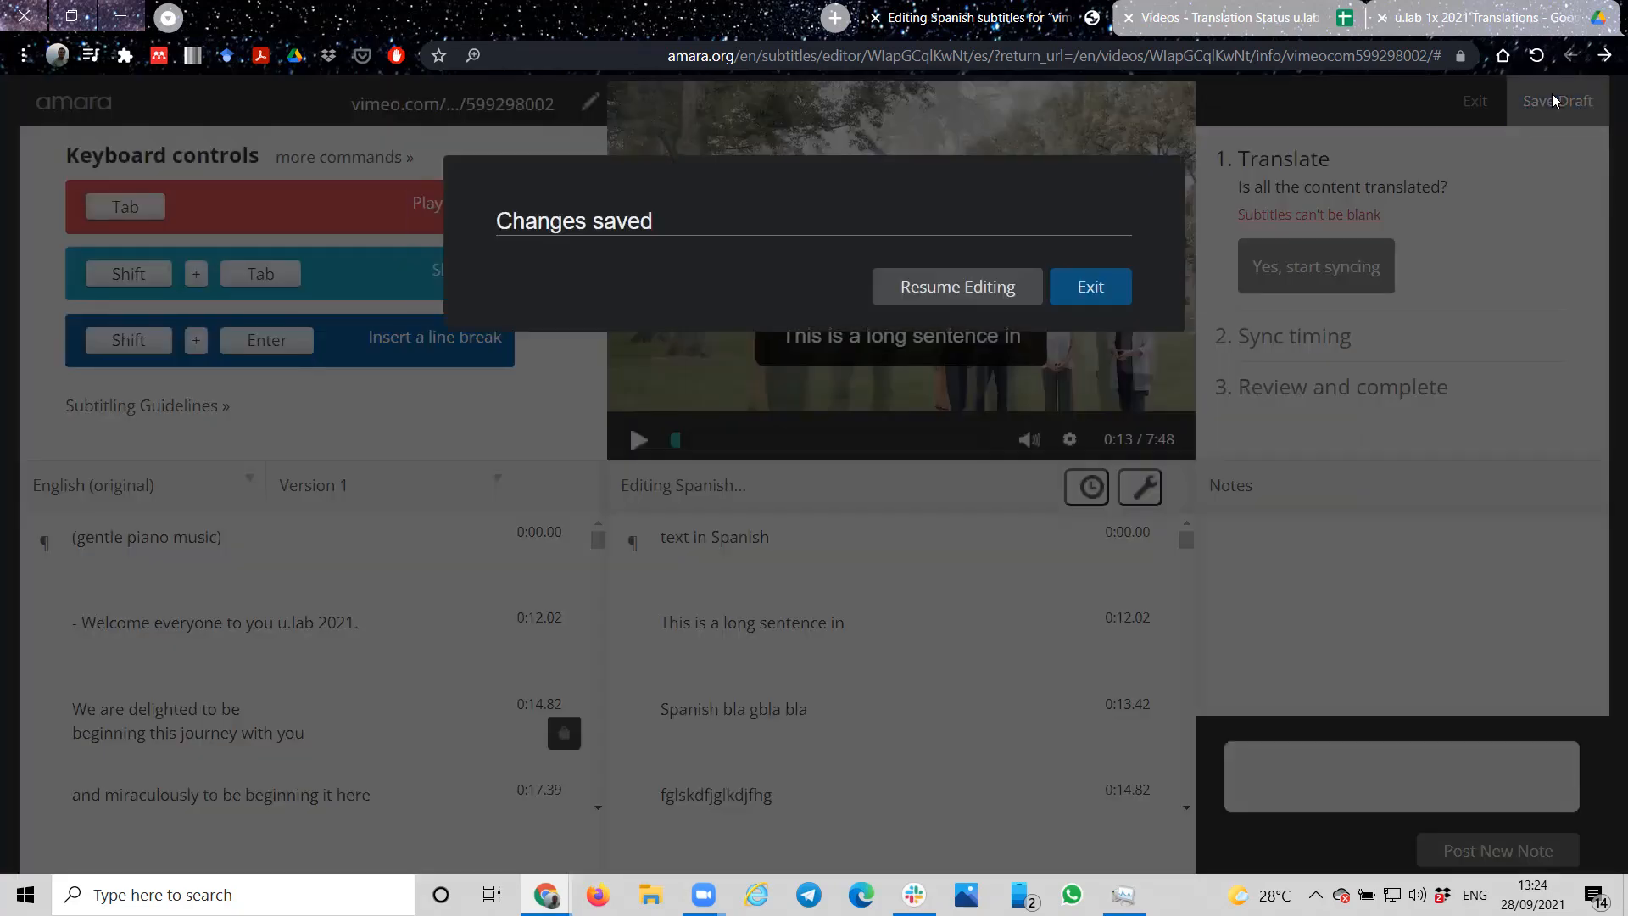
click(1092, 288)
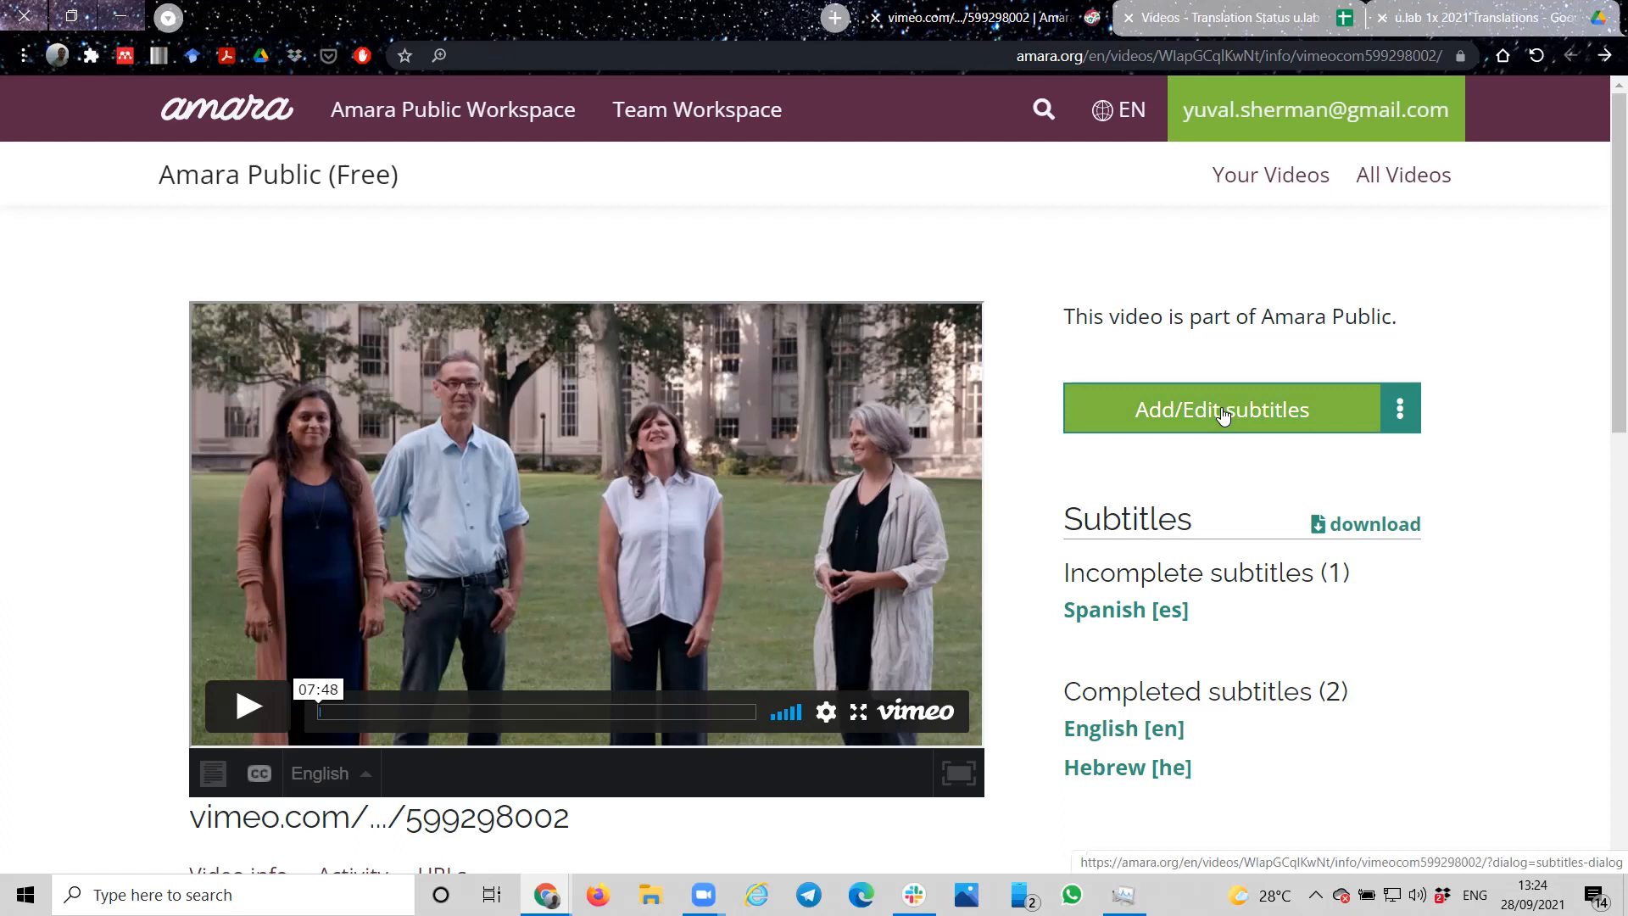
Step: Open the video's completed Hebrew subtitles for editing and go to the sync timing stage
click(1107, 772)
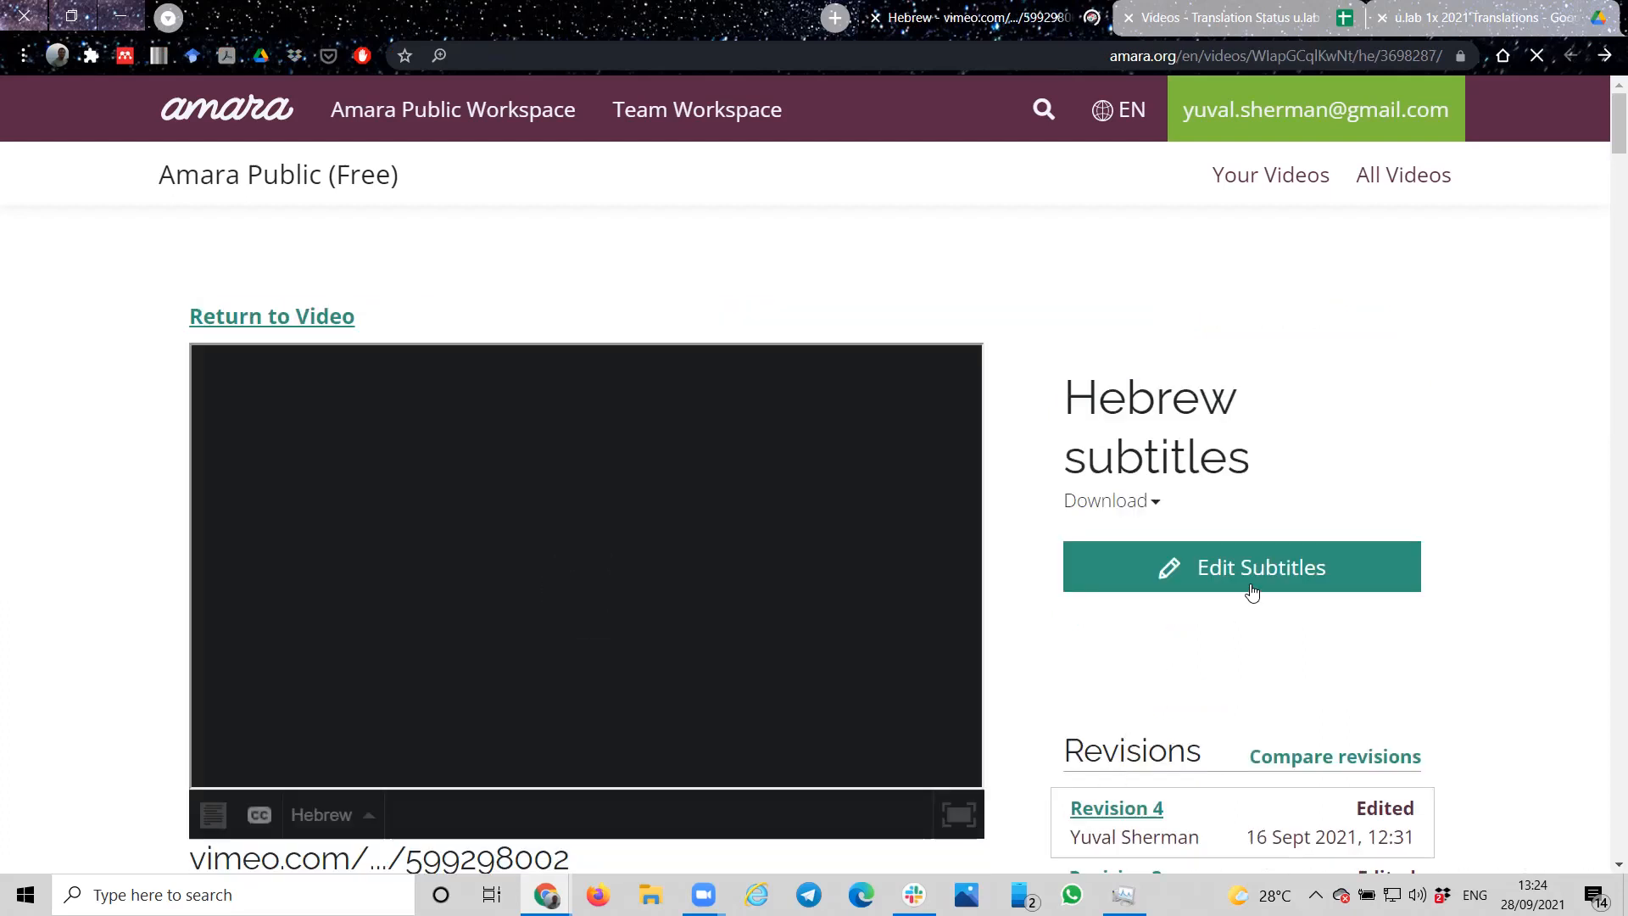
click(1266, 571)
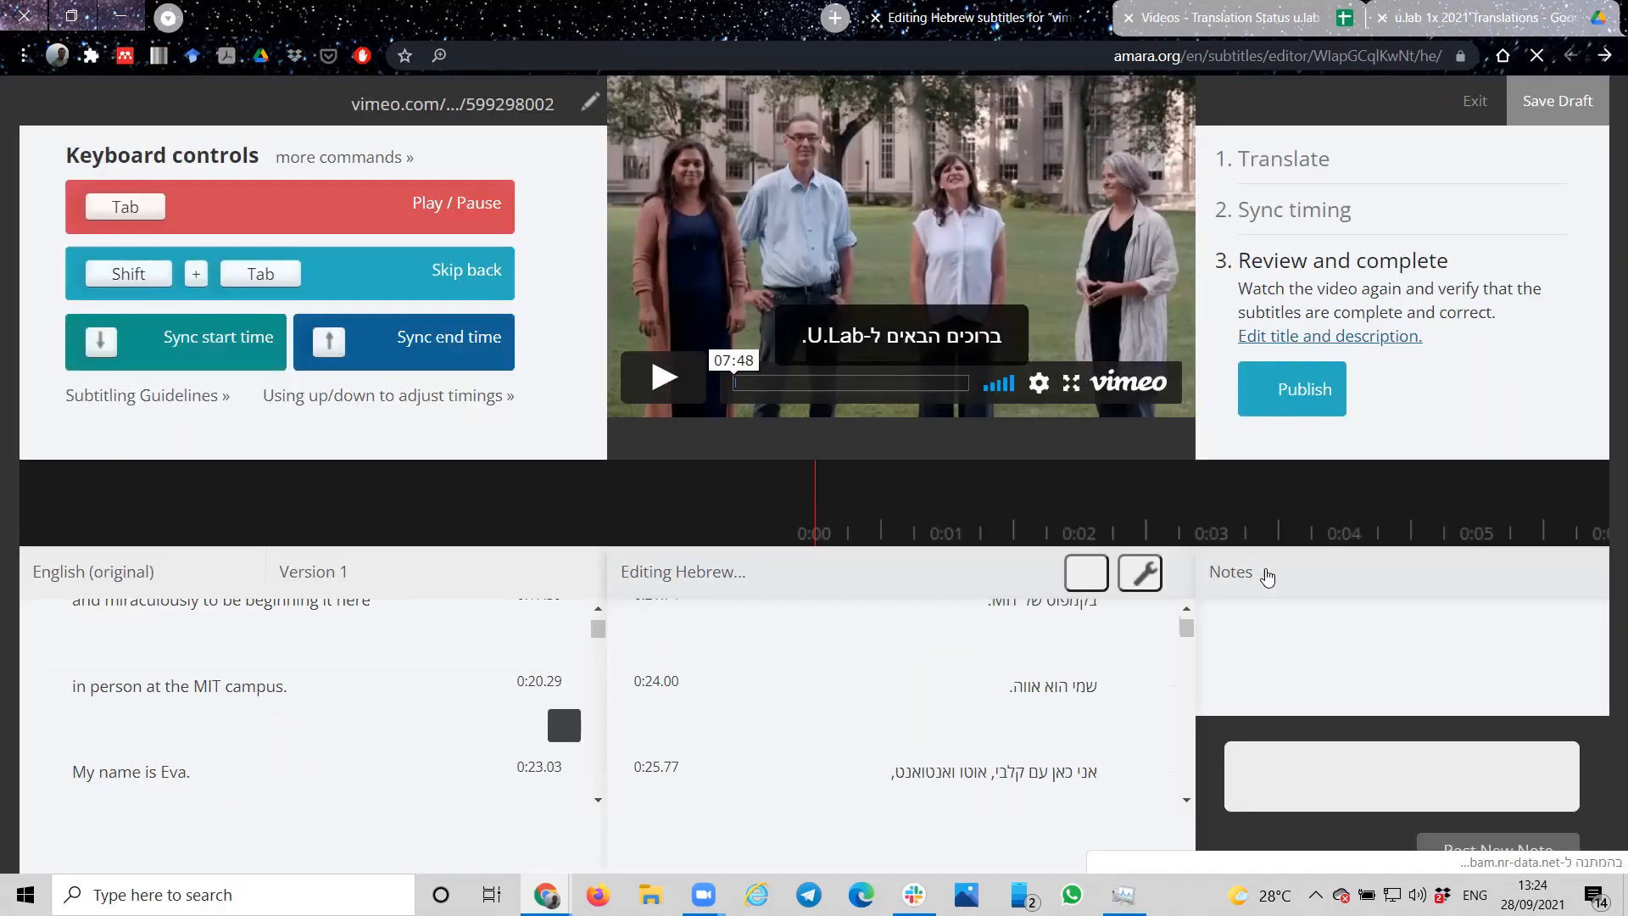
click(1300, 214)
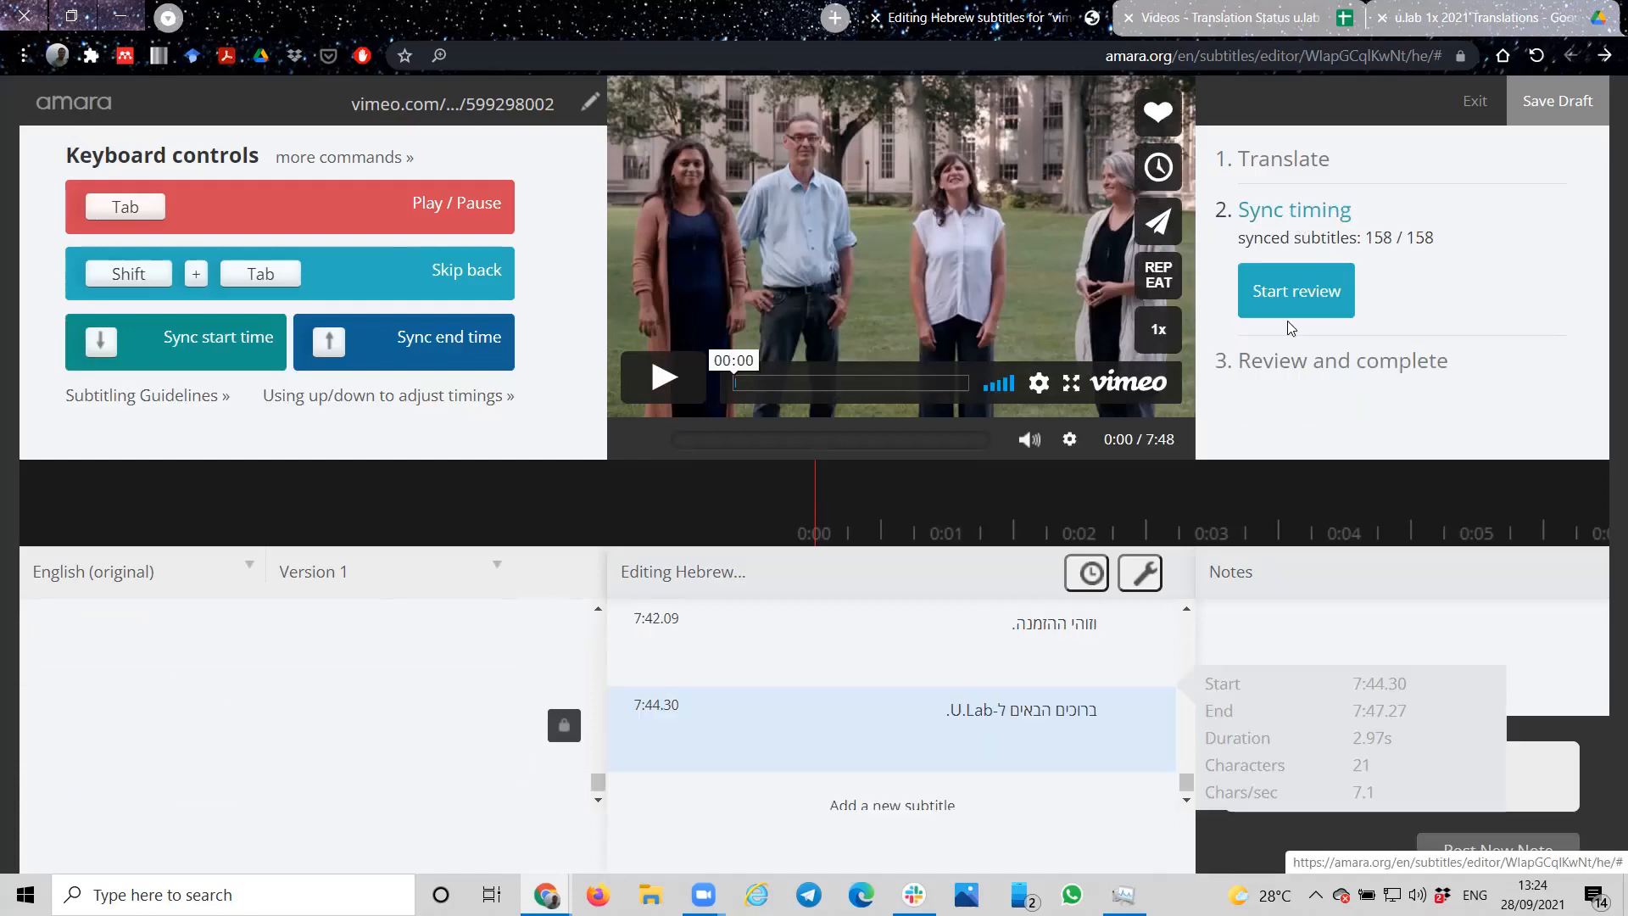
Step: Play the video to about 0:19, pause it, and move the boundary between the second and third Hebrew subtitles to 0:18.85
click(667, 387)
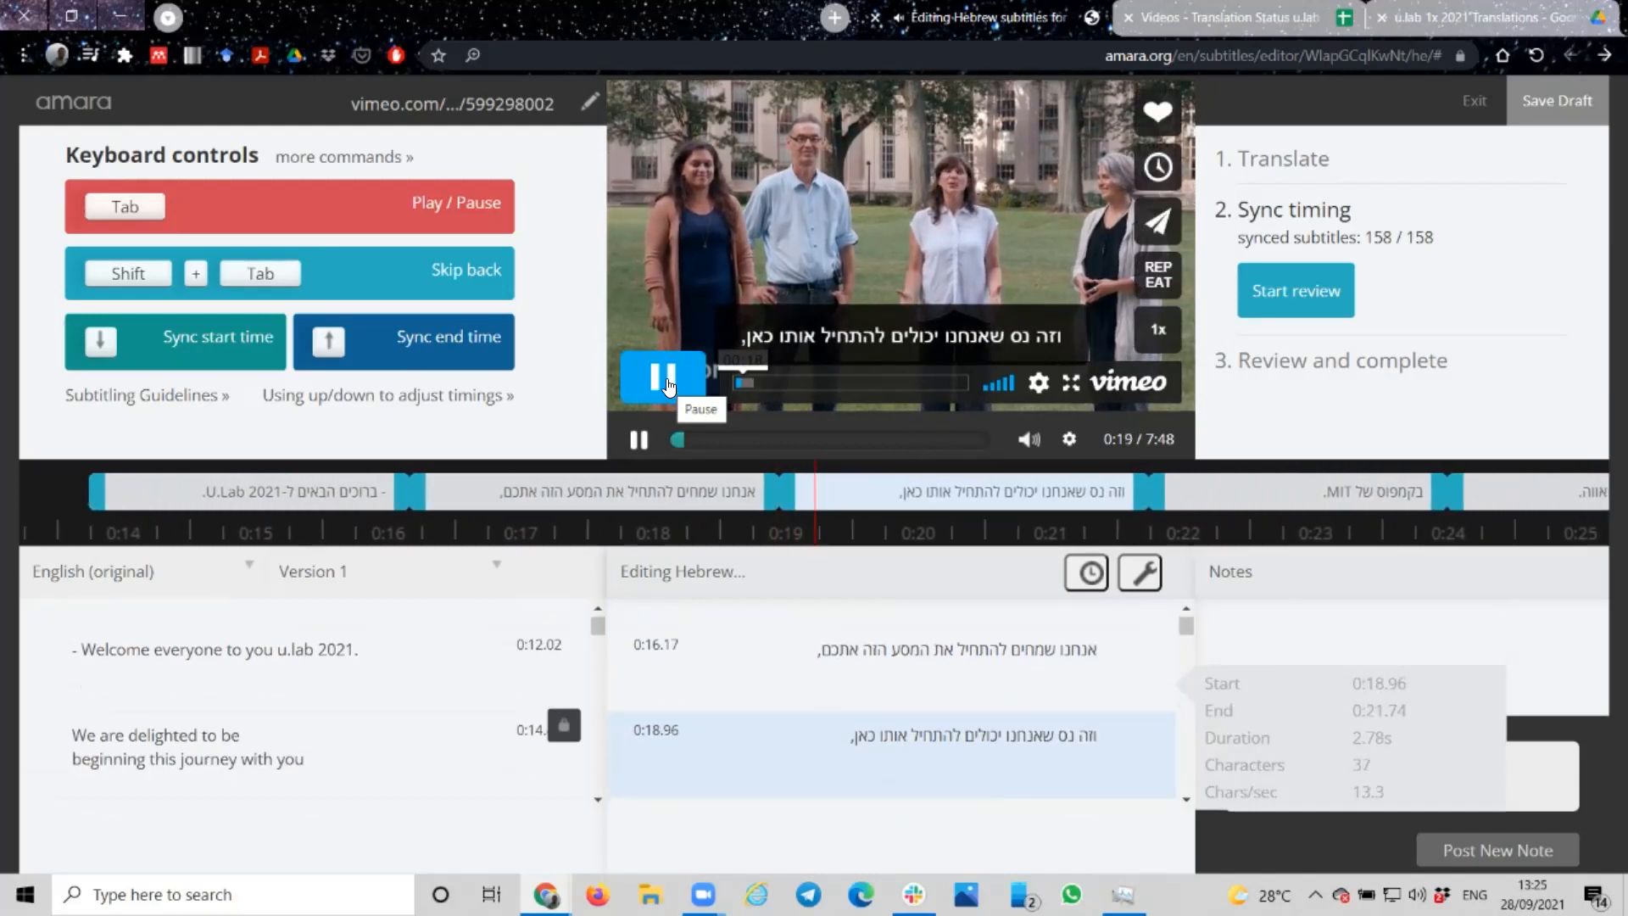
click(669, 387)
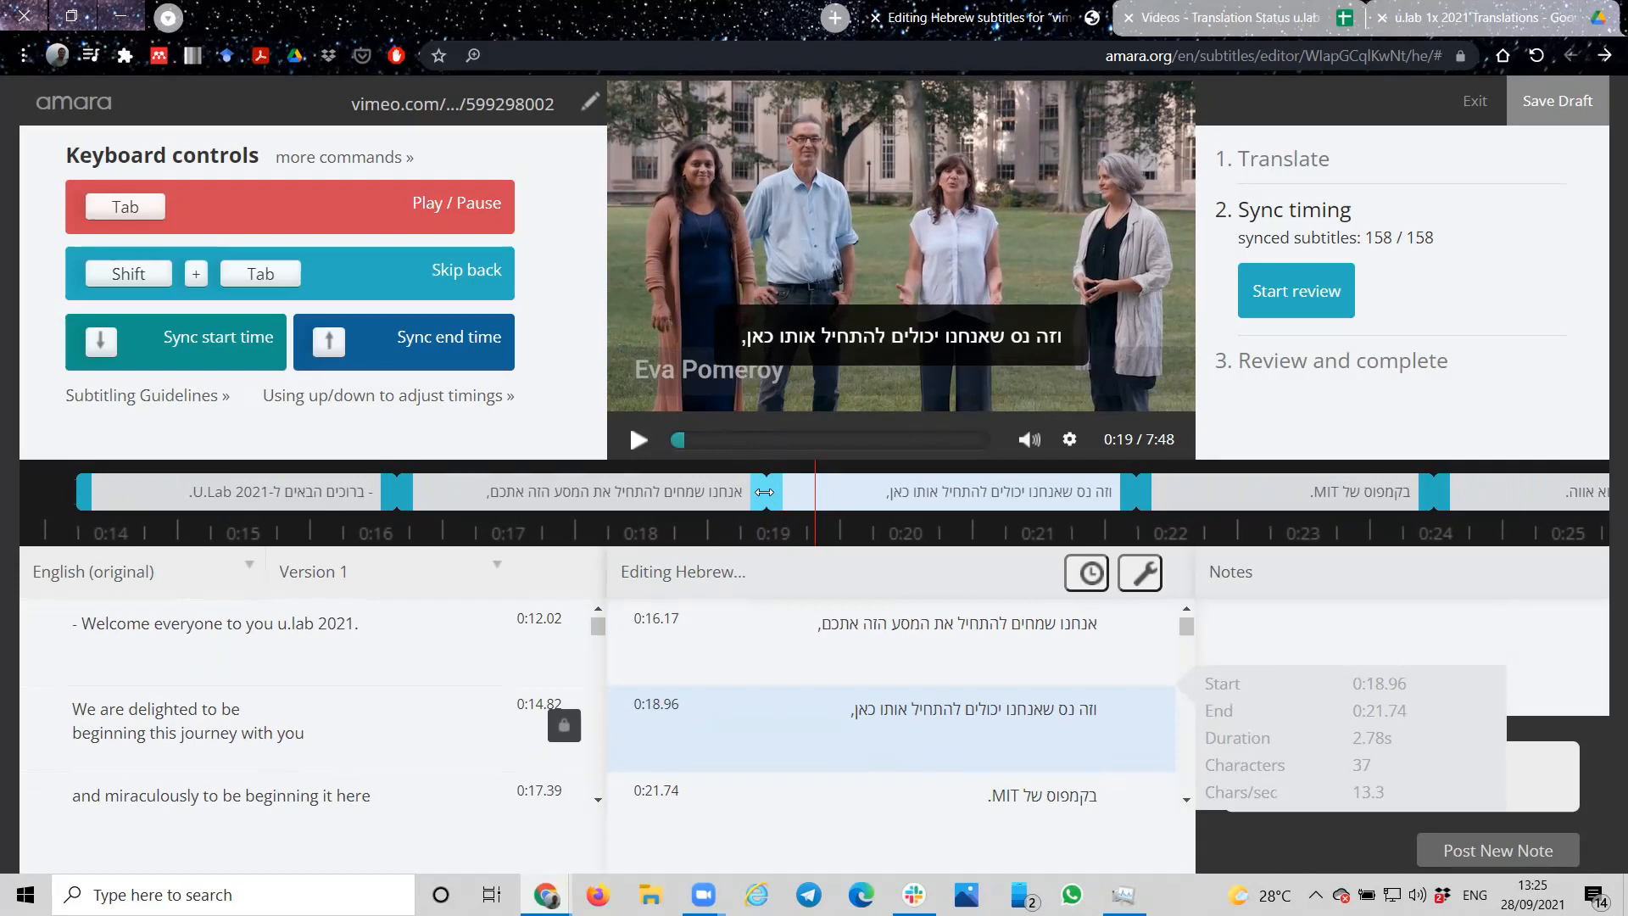
drag(765, 492, 749, 495)
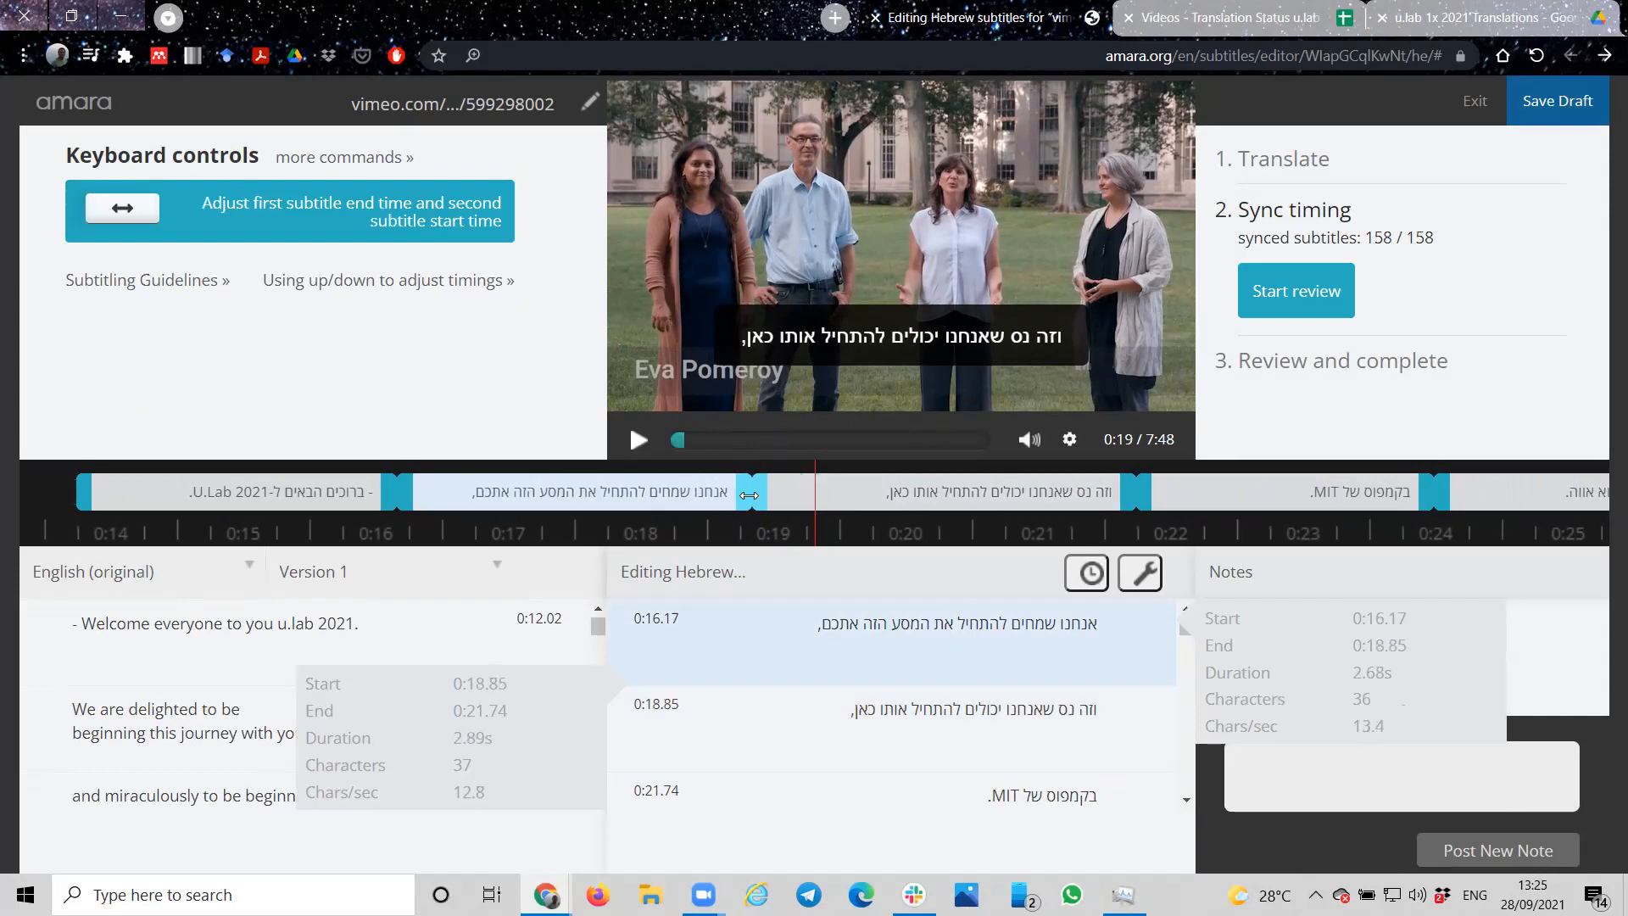
drag(750, 496, 749, 495)
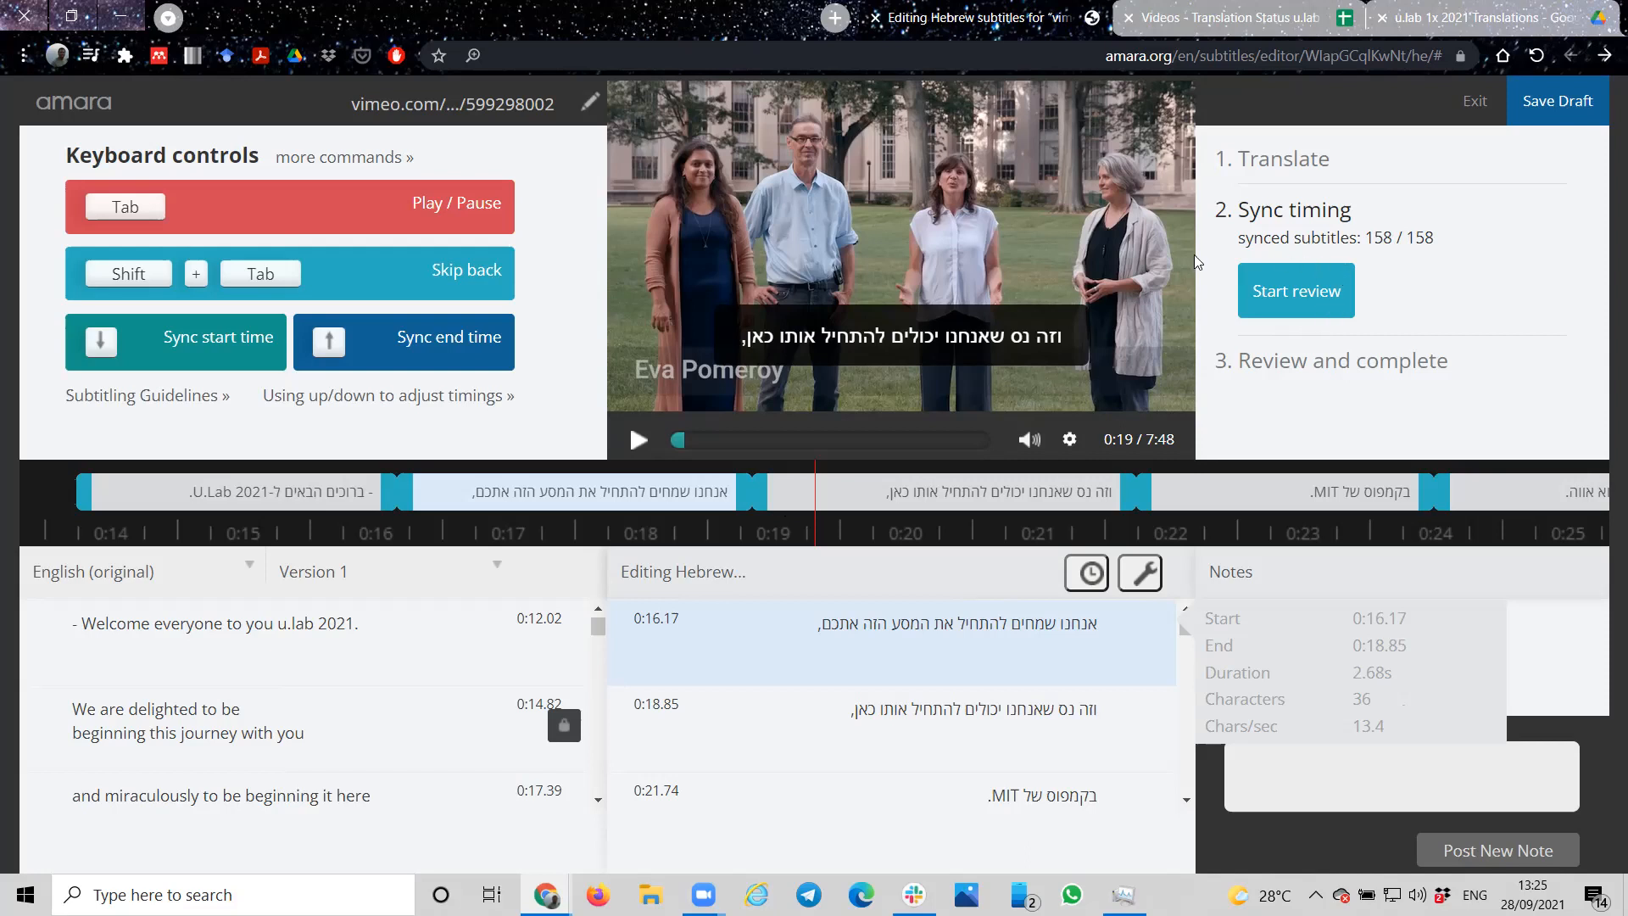
Step: Start the review of the Hebrew subtitles and publish them
mouse_move(1155, 253)
click(1272, 303)
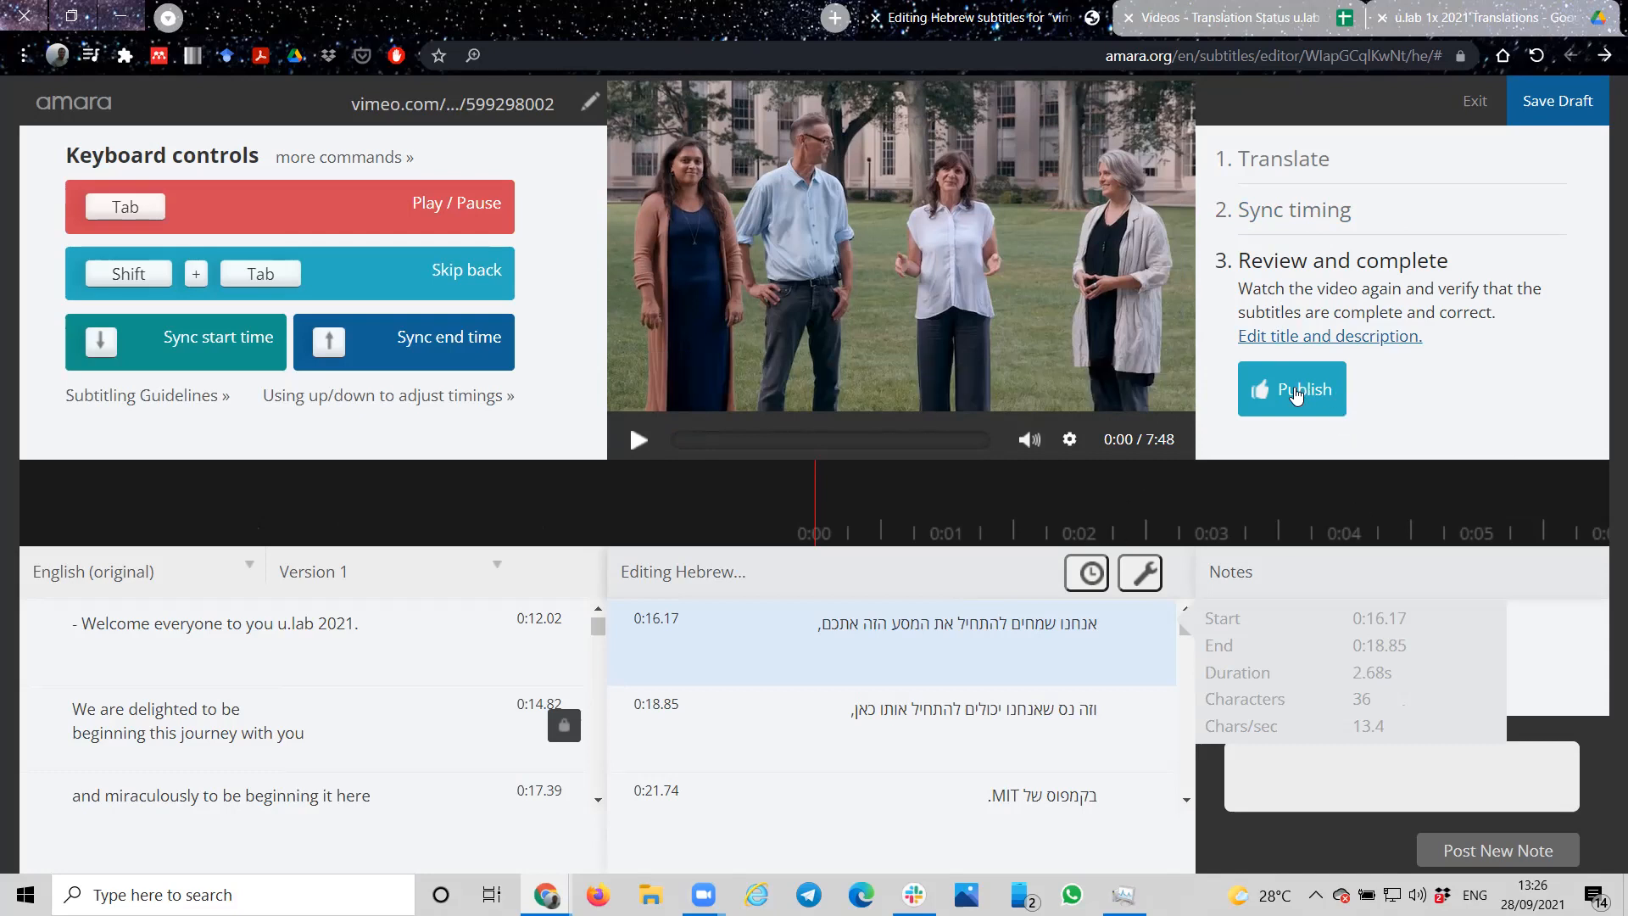
click(1294, 395)
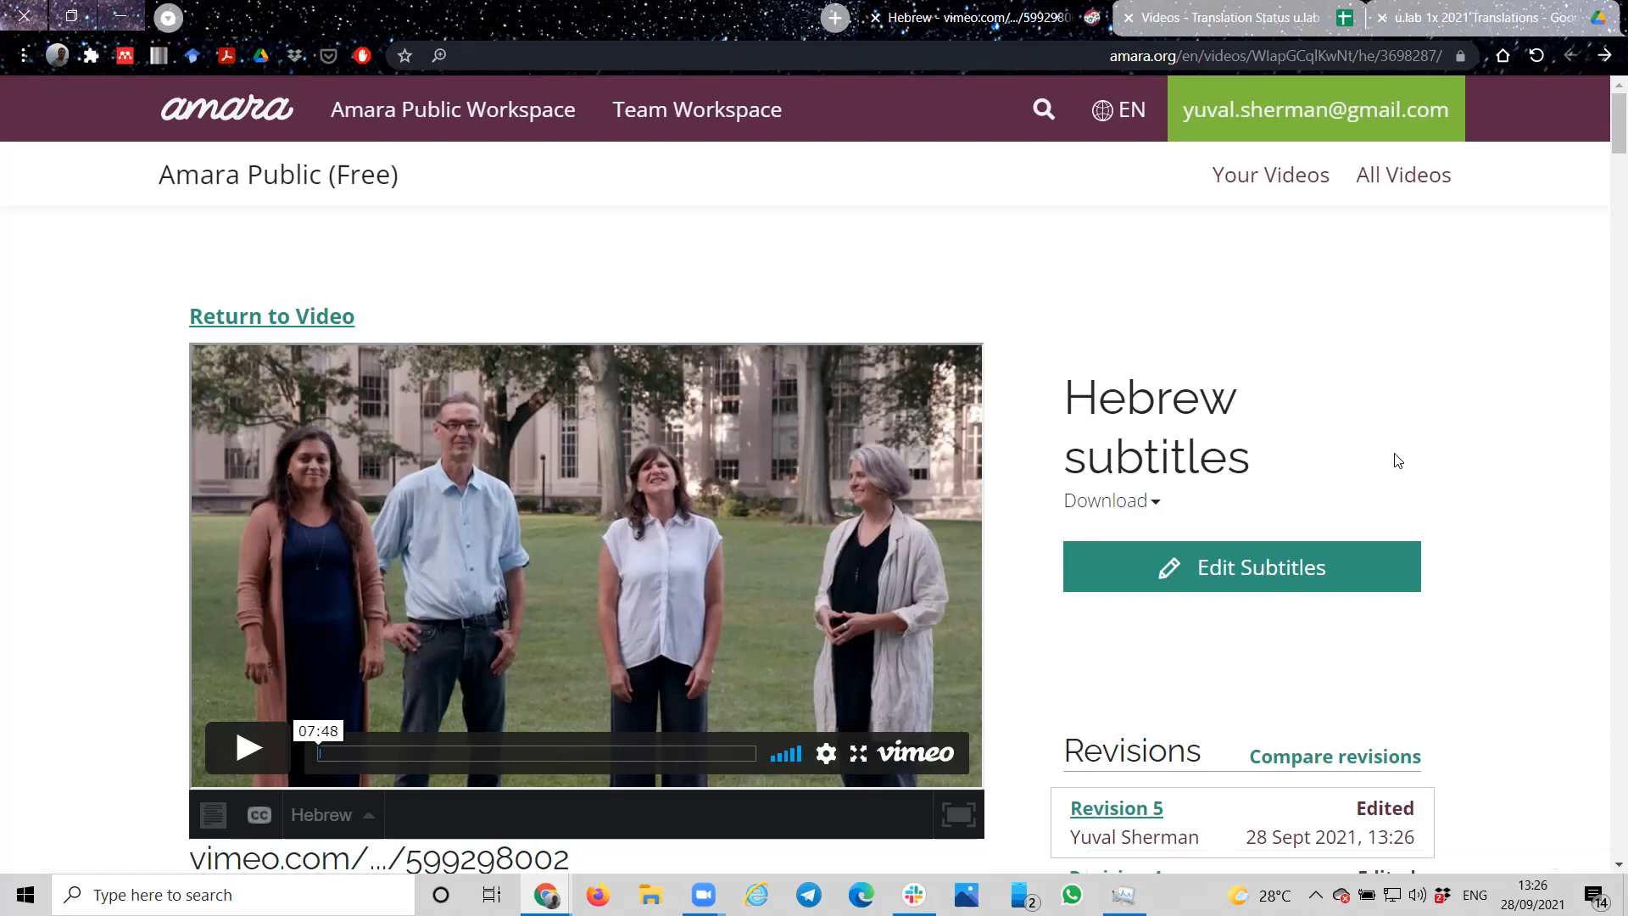
Step: Check the revision list of the Hebrew subtitles and download them in SRT format
scroll(1398, 461, down, 5)
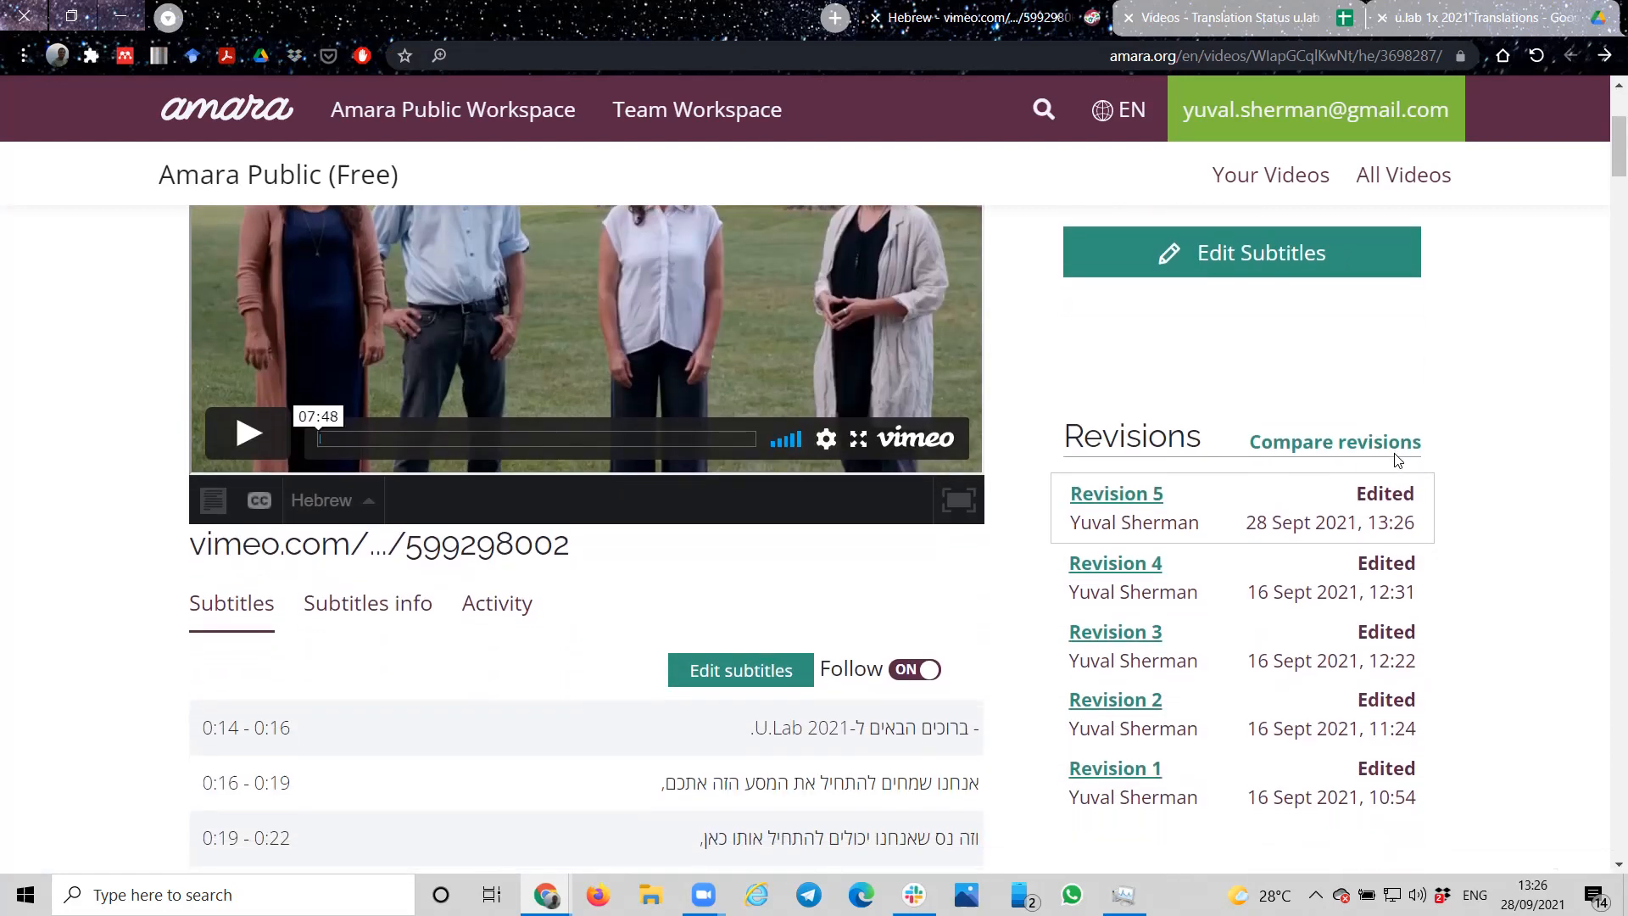
scroll(1397, 460, down, 4)
scroll(1397, 458, up, 9)
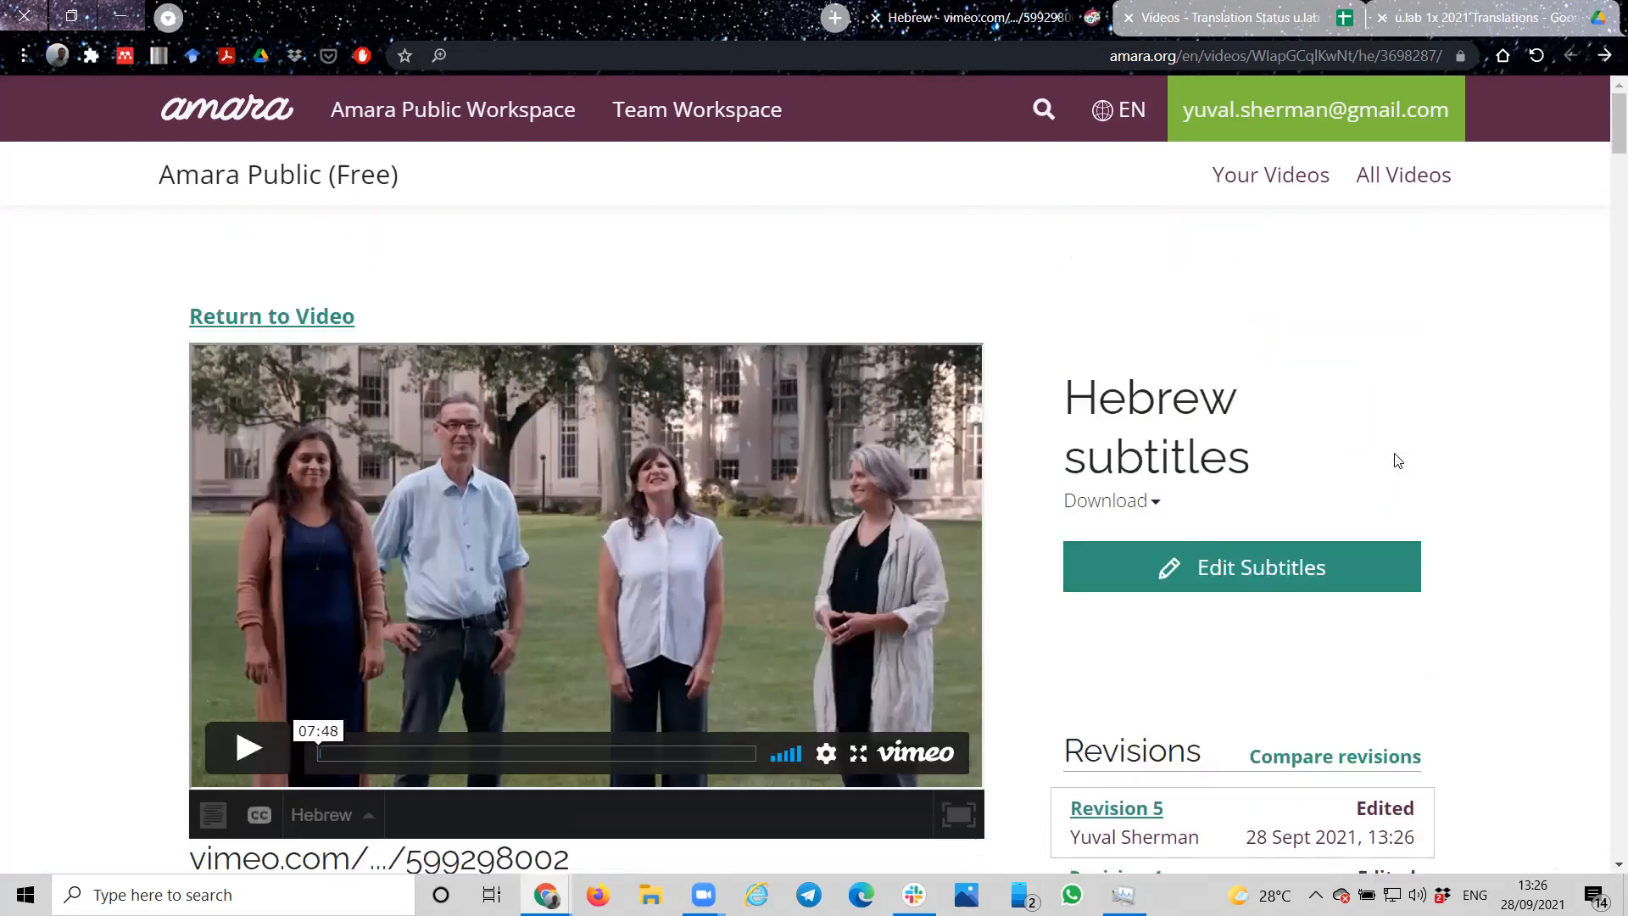
click(1116, 506)
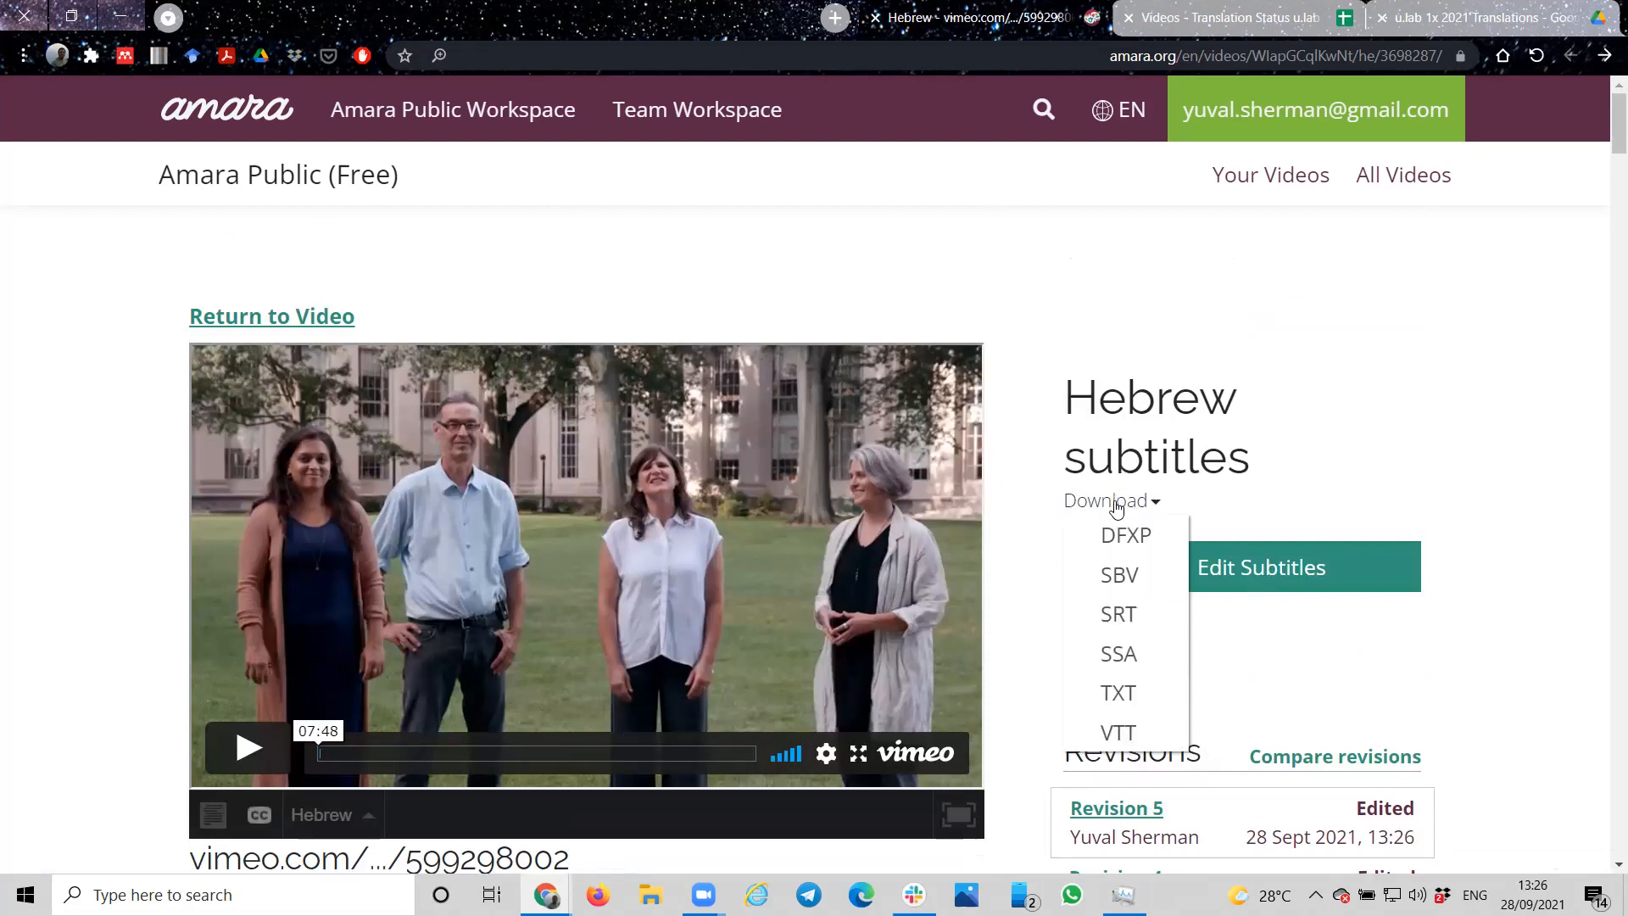
click(1119, 616)
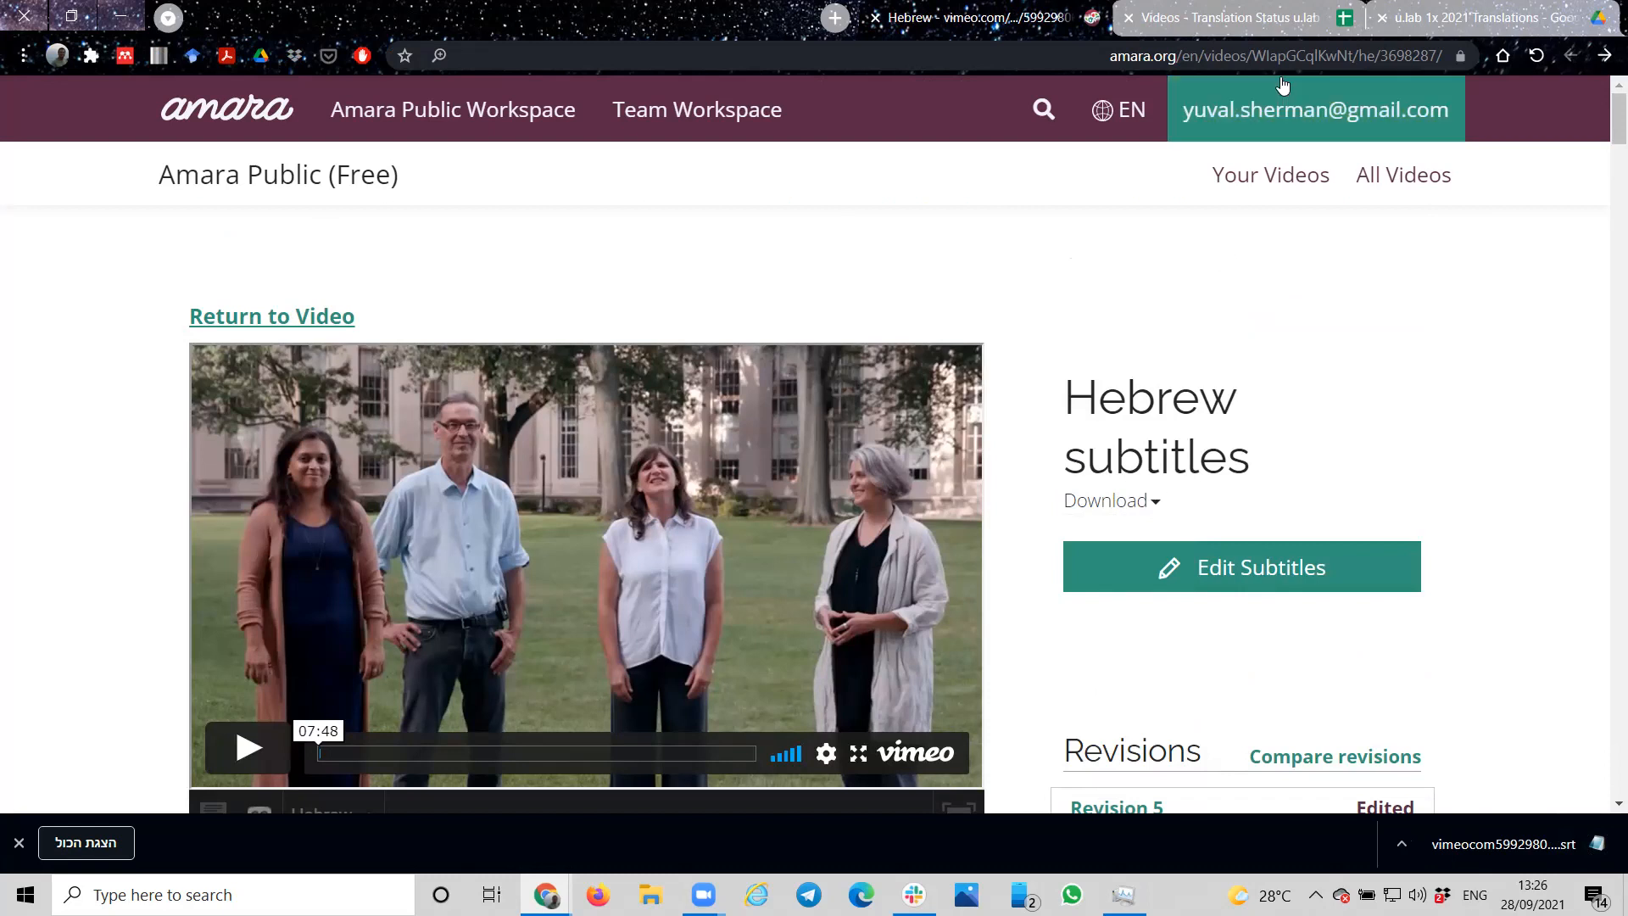
Step: Switch to Google Drive and open the 0. Orientation folder inside the Spanish folder of Video Translations 2021
click(1465, 17)
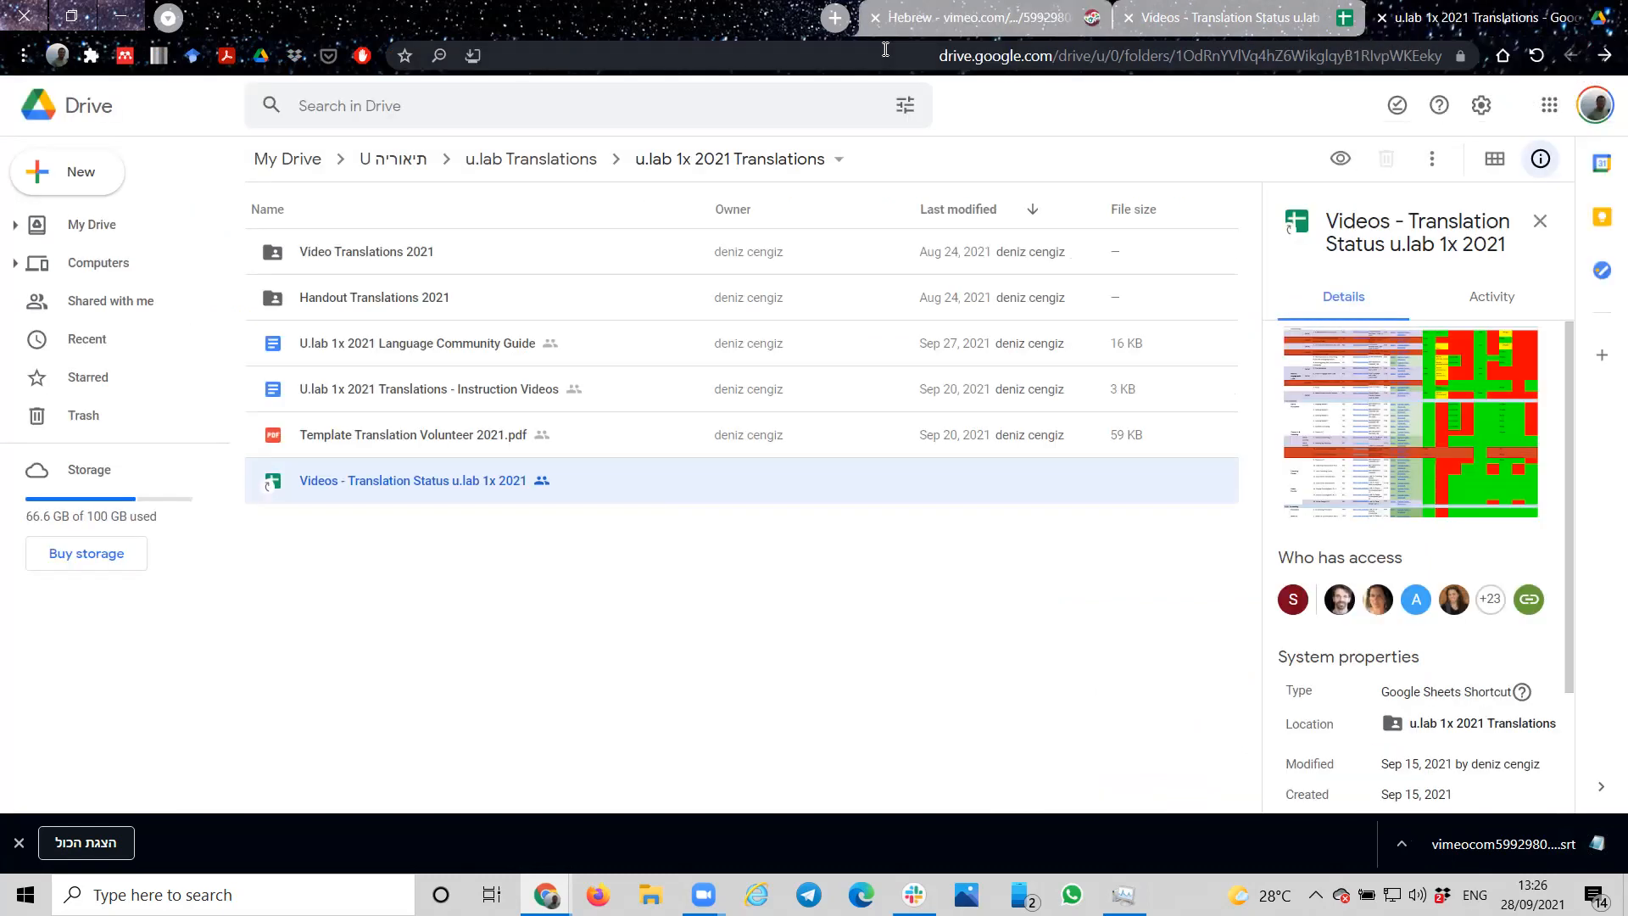
double_click(370, 249)
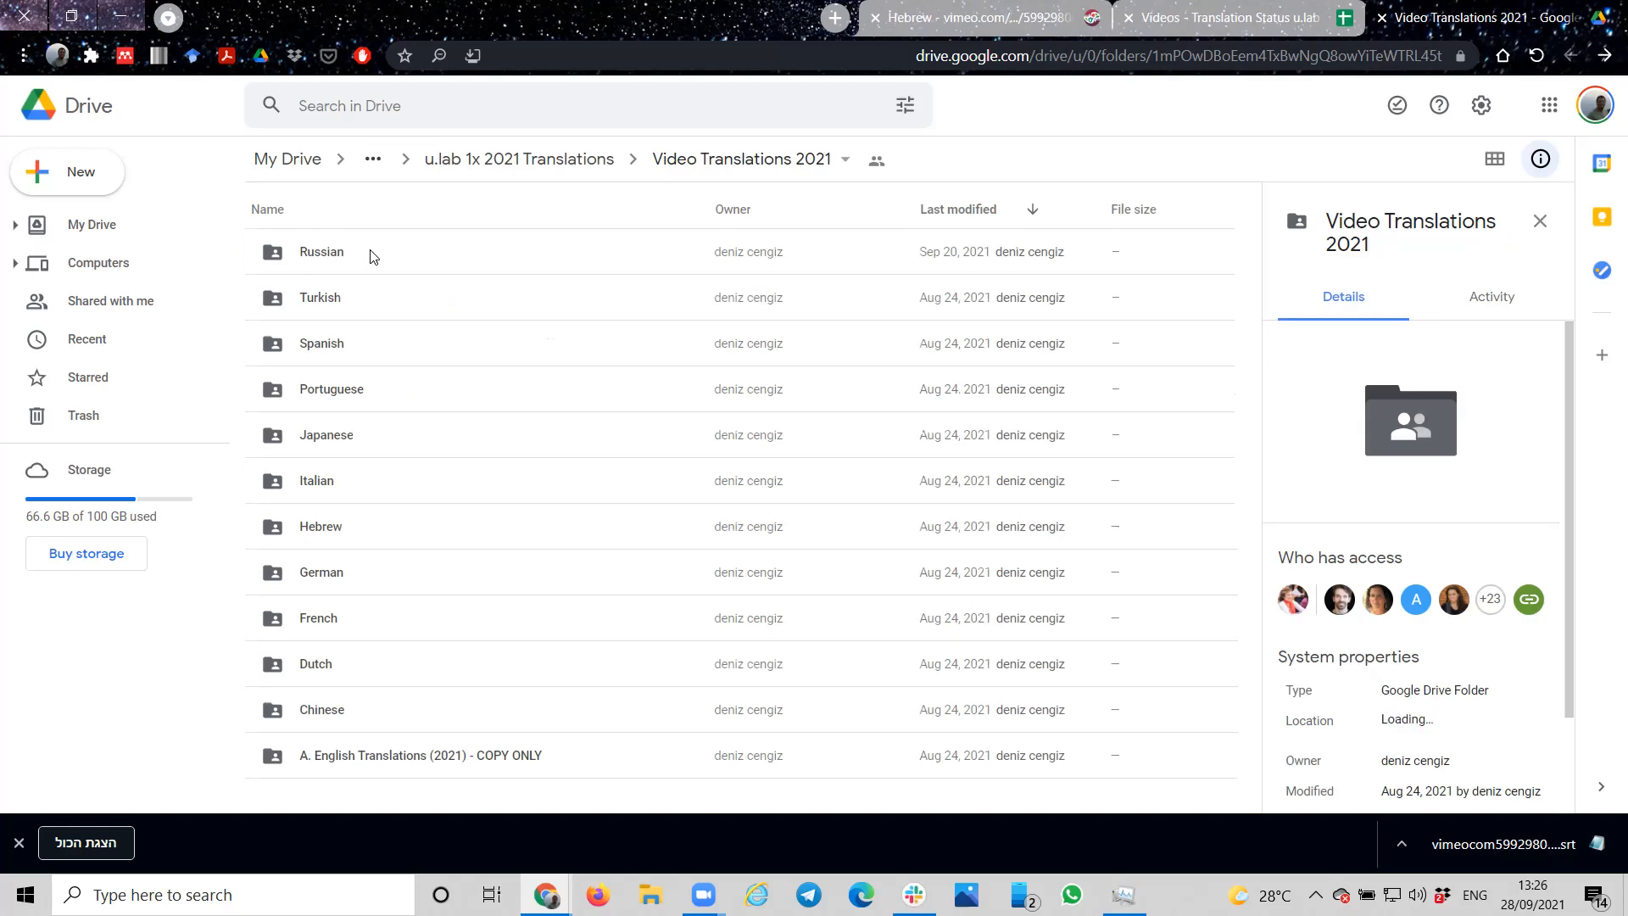
double_click(330, 347)
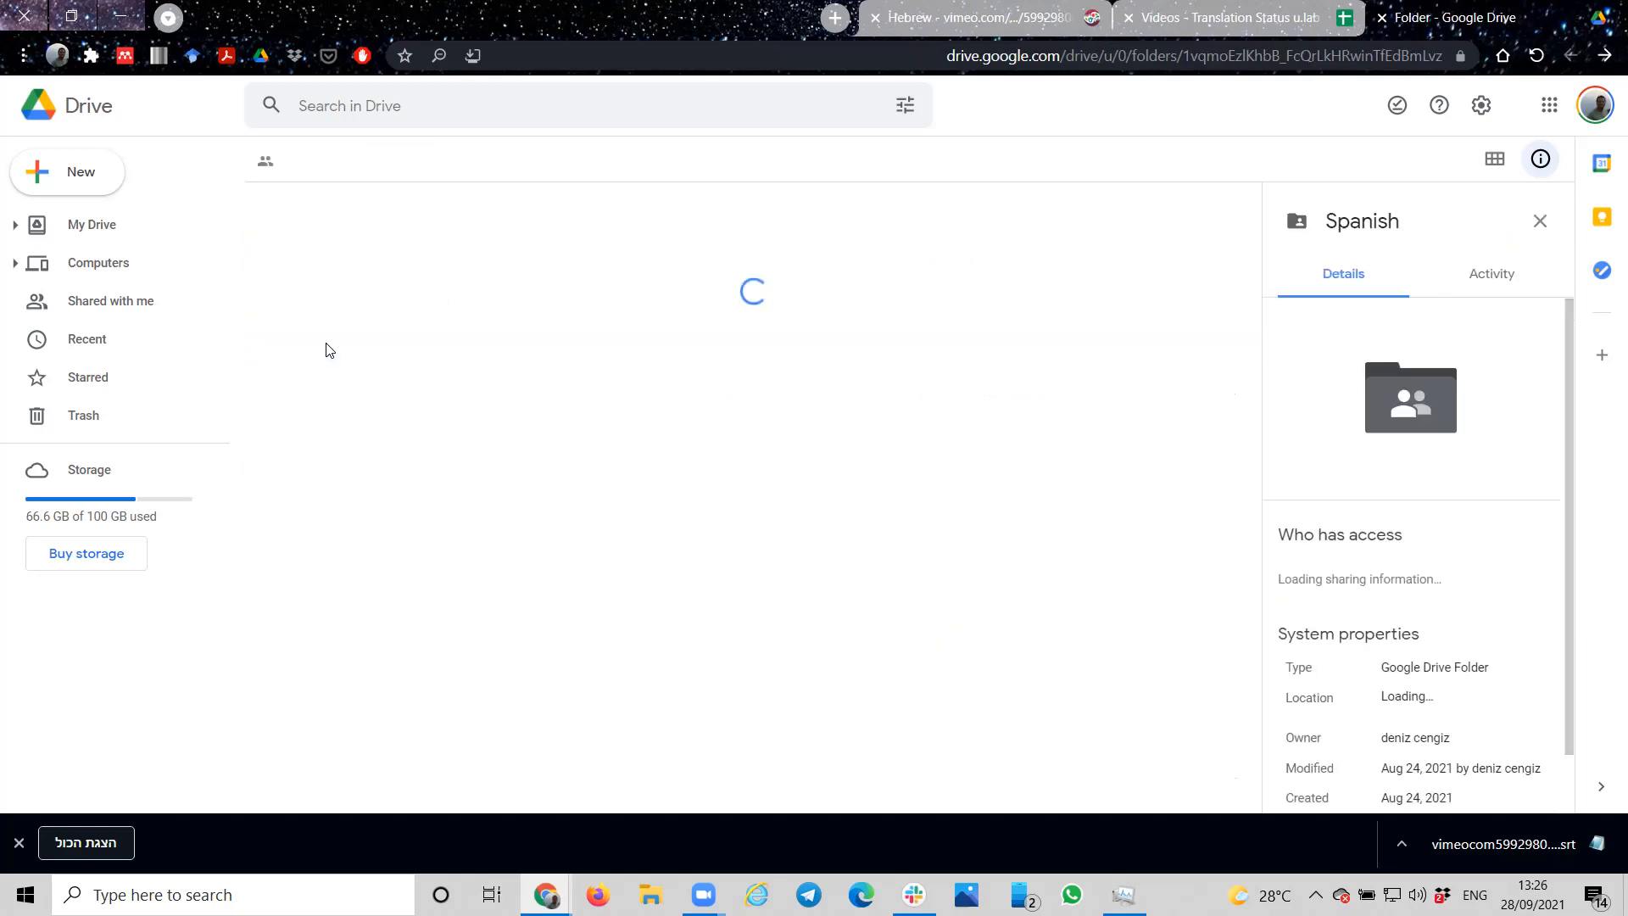
double_click(342, 525)
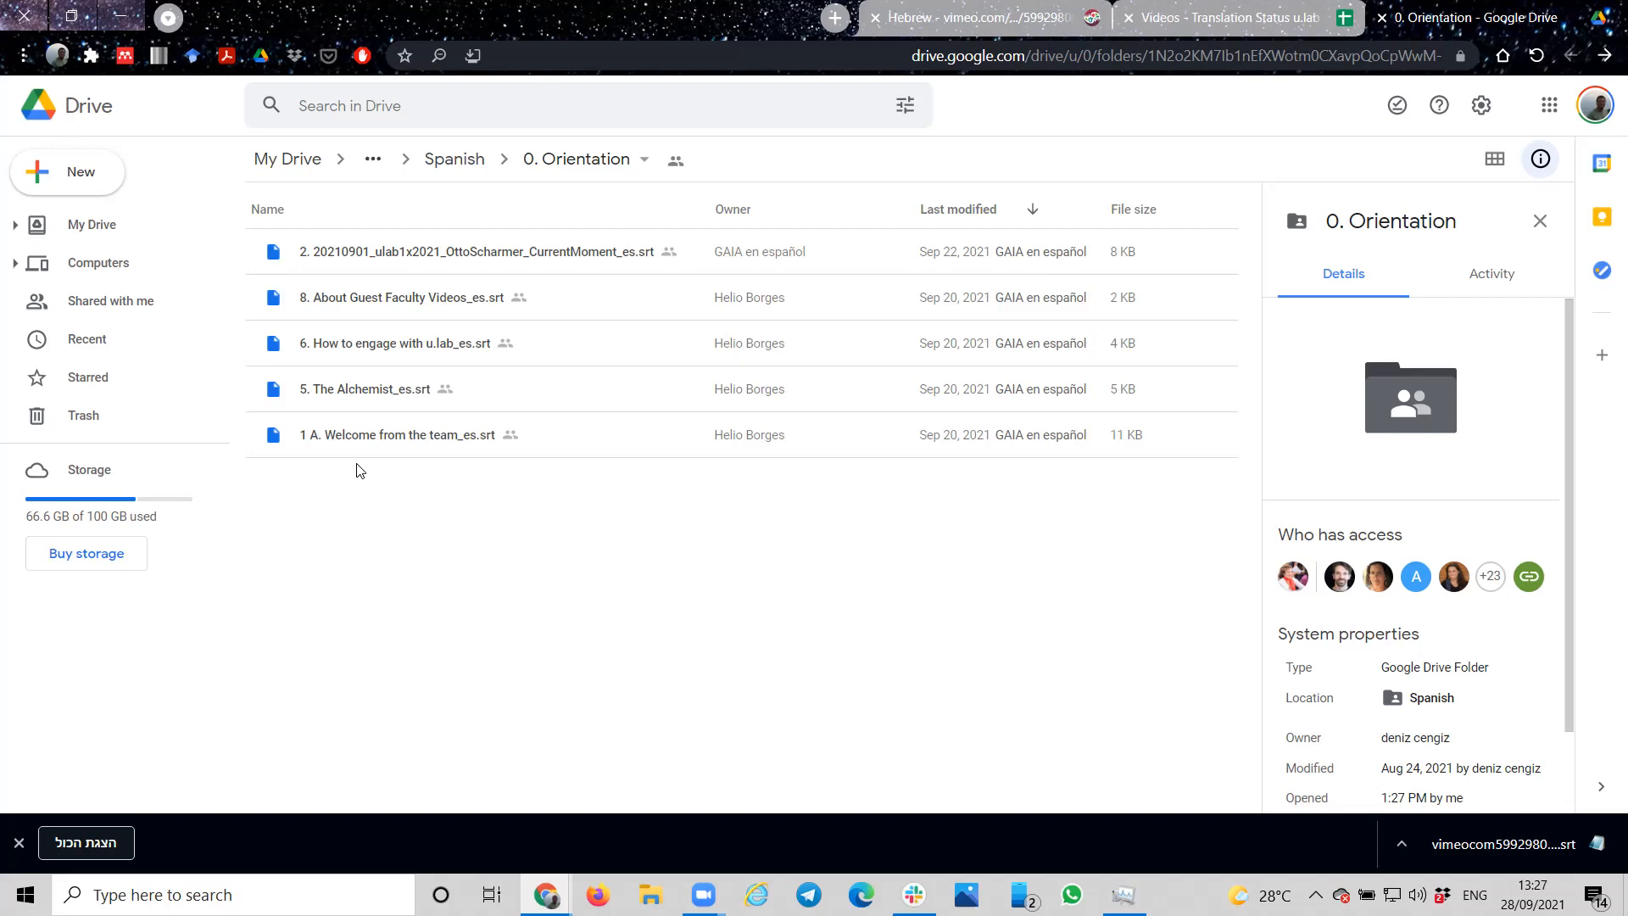
Step: Switch to the Videos - Translation Status u.lab 1x 2021 sheet and examine the colour-coded Spanish, Traditional Chinese and French status cells
click(1244, 26)
mouse_move(1069, 397)
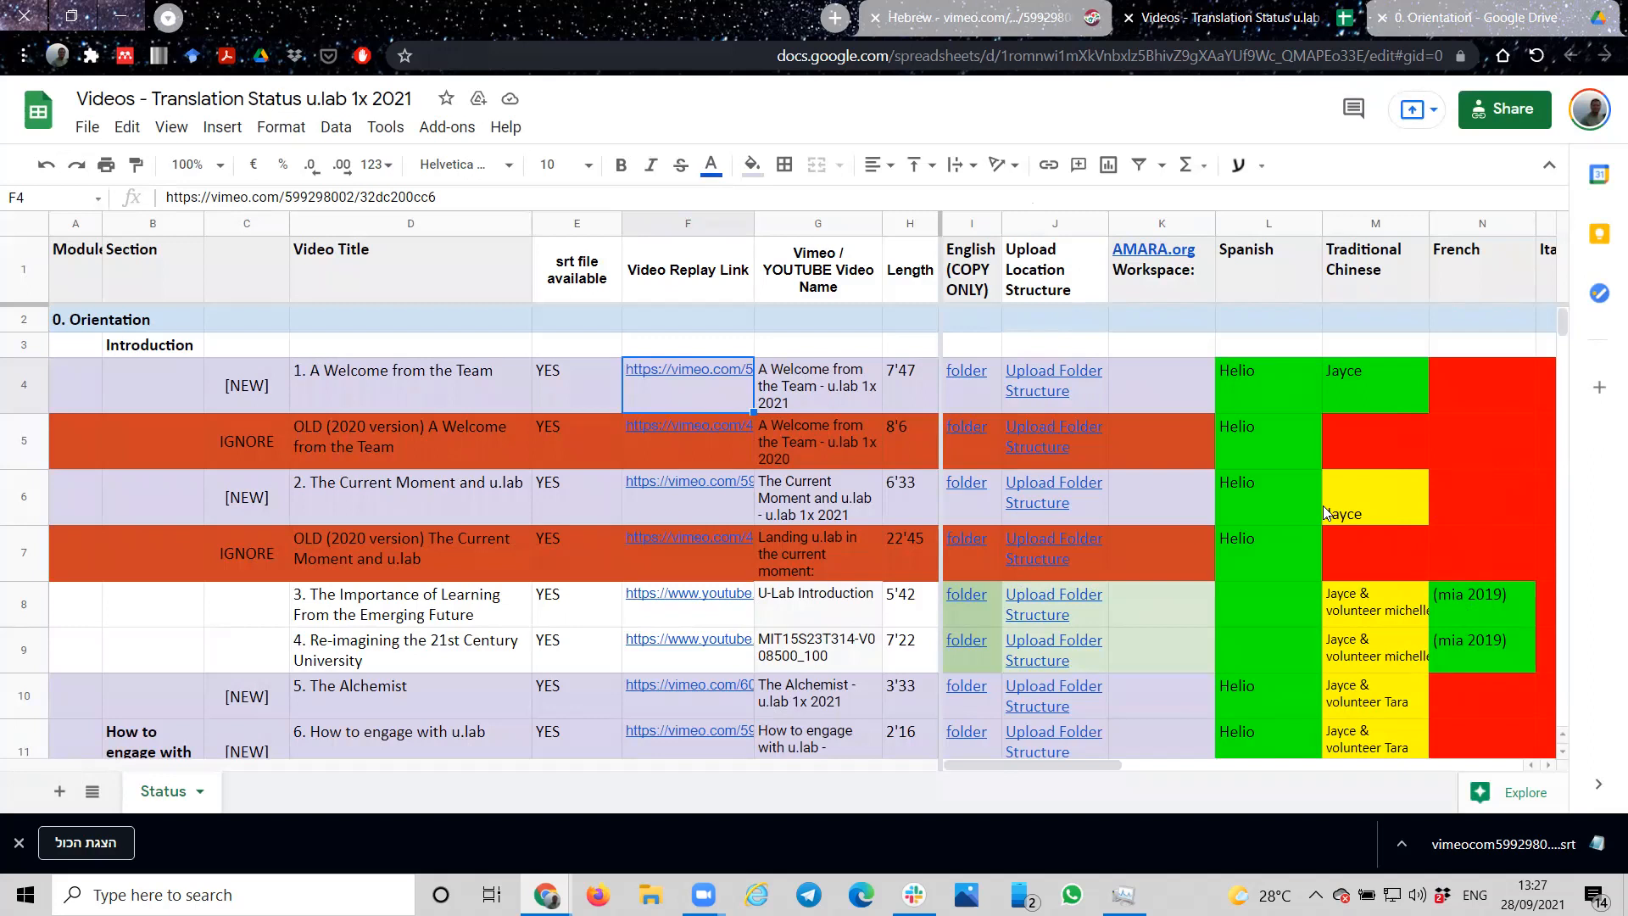
click(1481, 551)
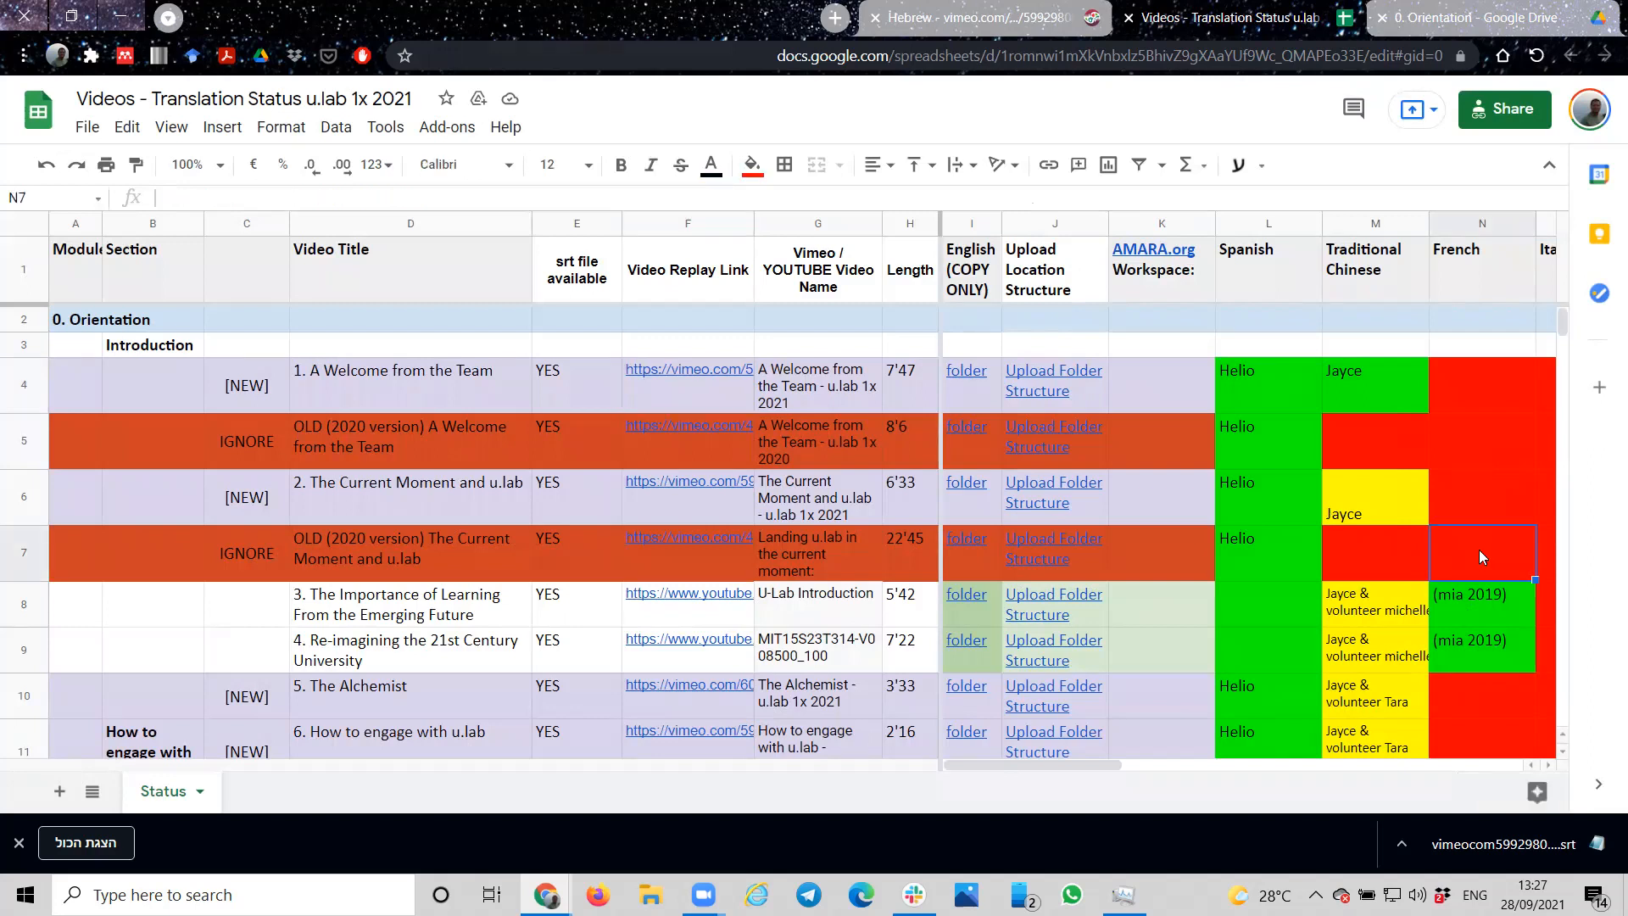
click(1406, 500)
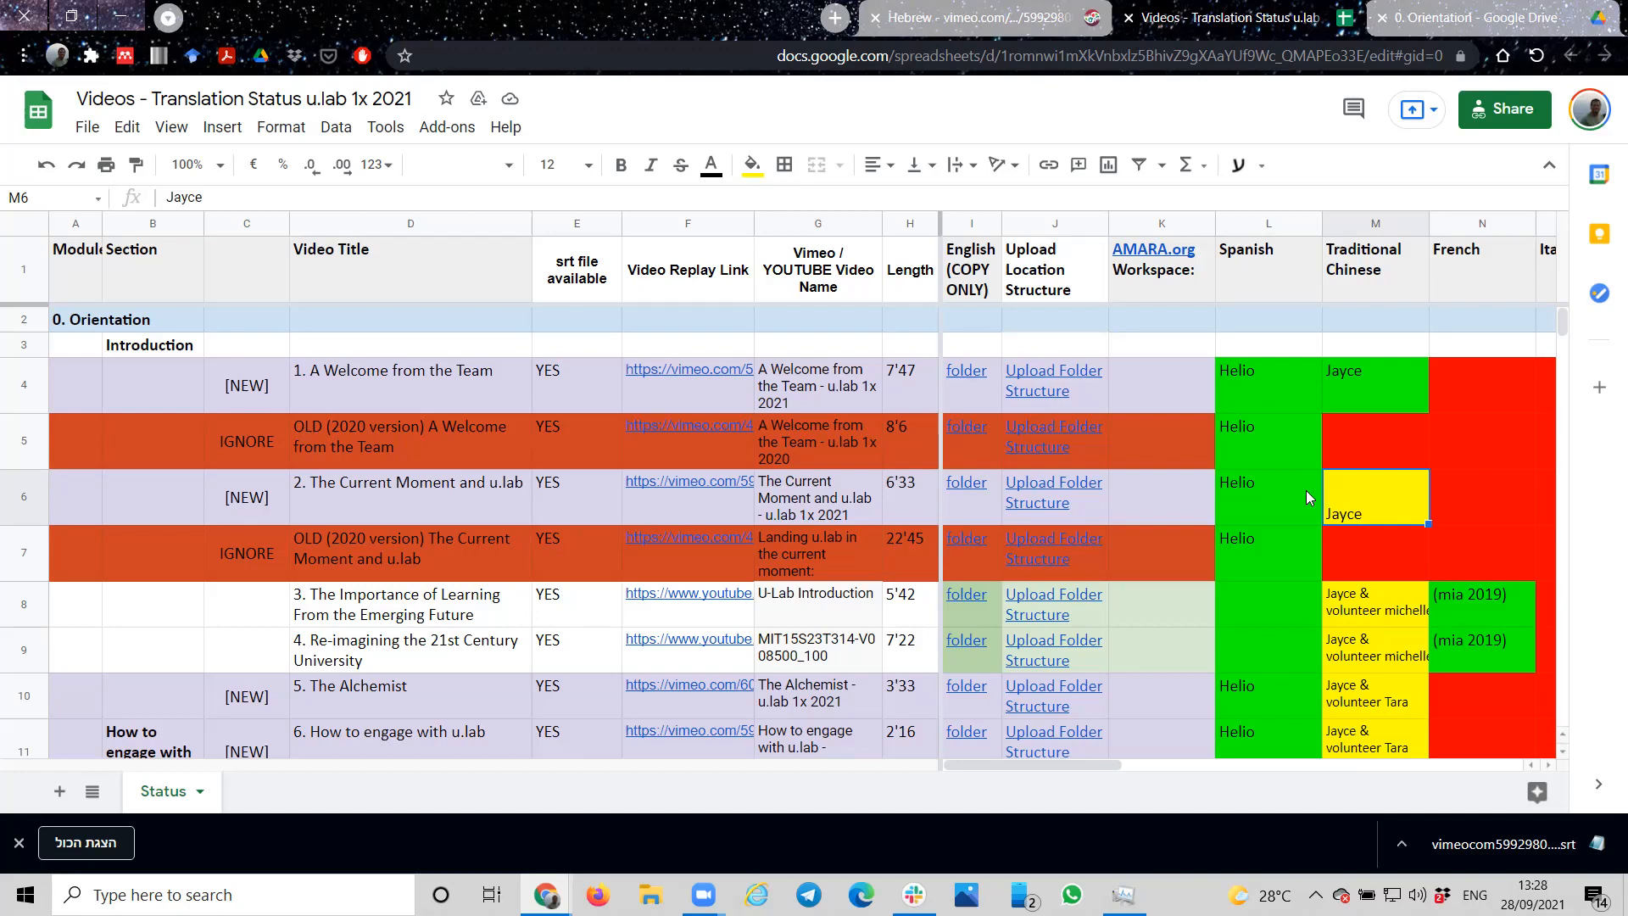
click(1271, 494)
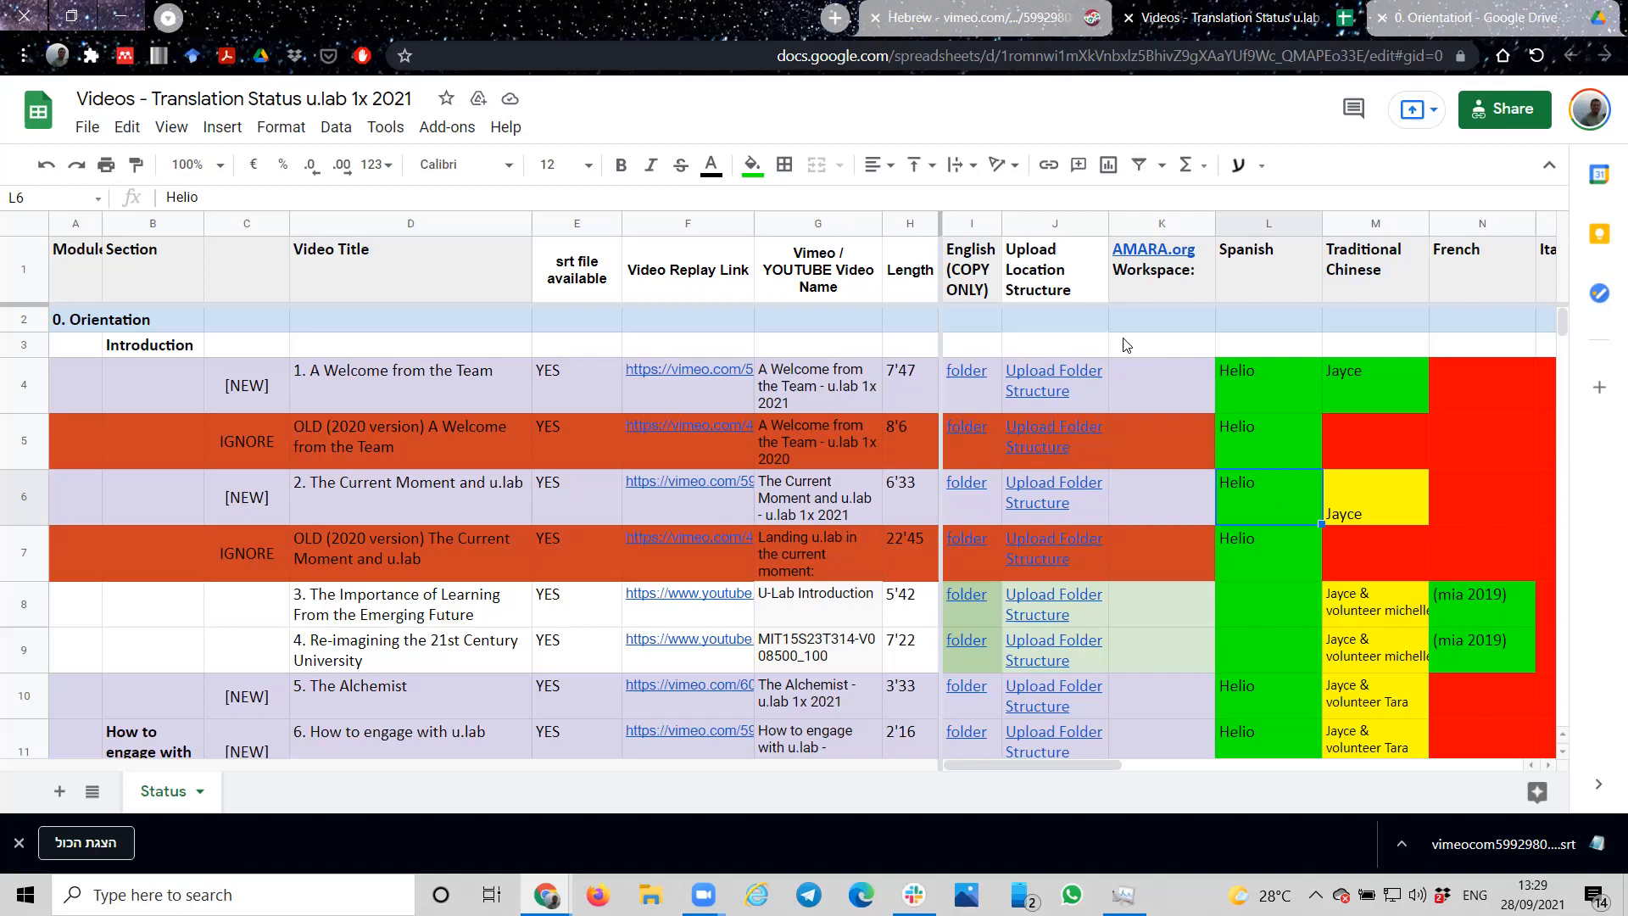
Step: Find the new, untranslated guest faculty video 10 in row 45 of the status sheet and copy its video replay link
scroll(1124, 344, down, 10)
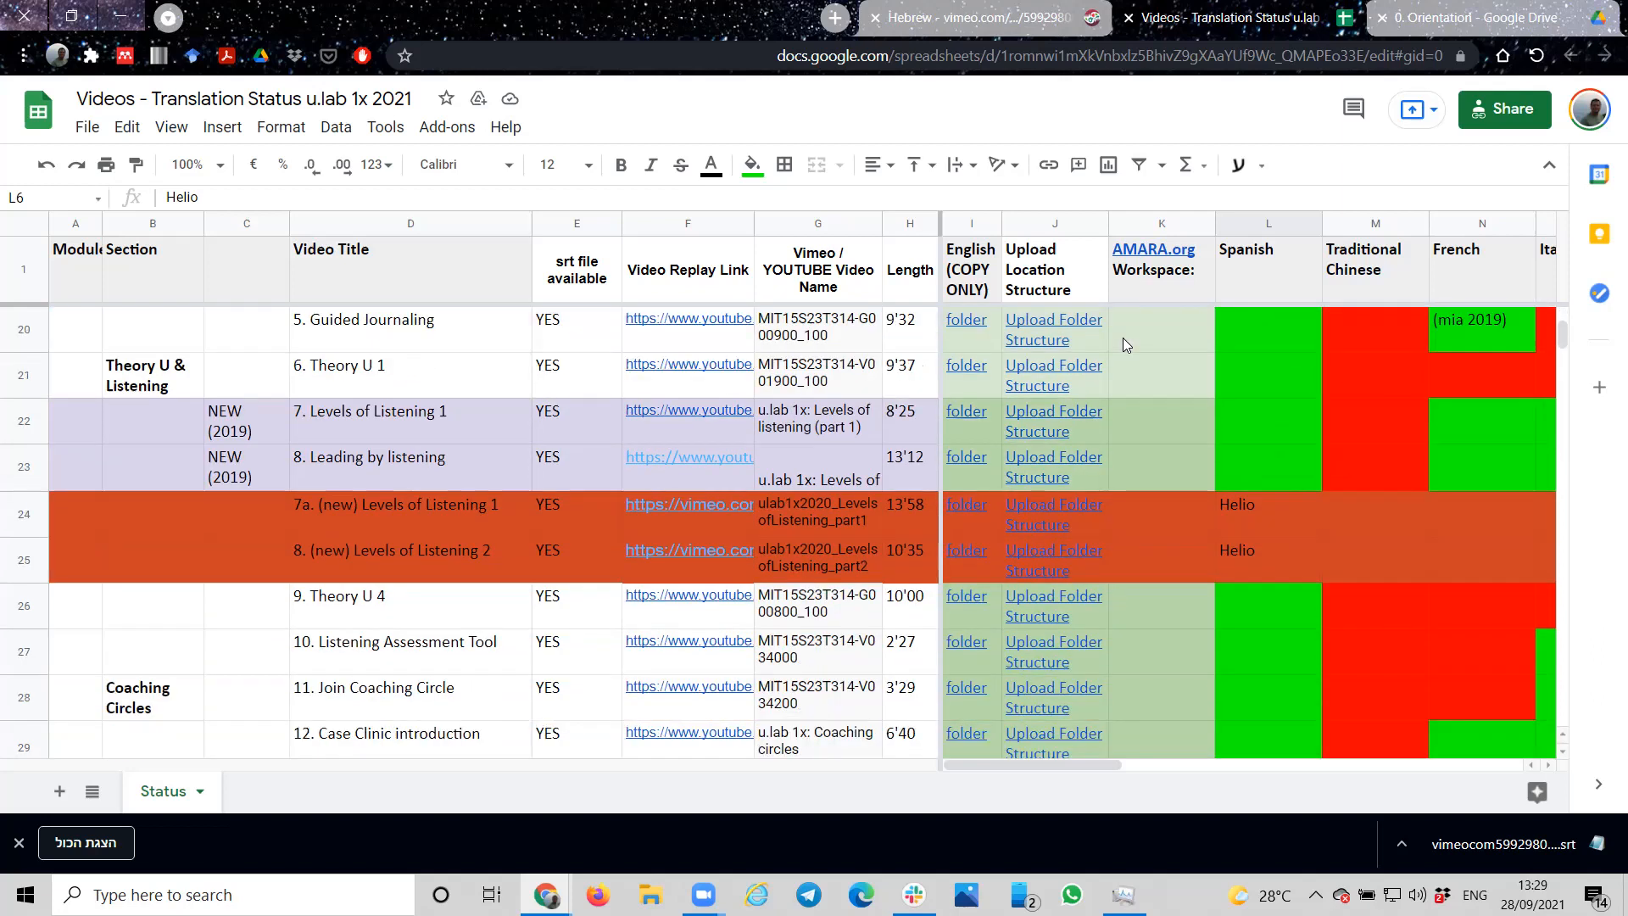
scroll(1123, 338, down, 6)
scroll(1123, 337, down, 6)
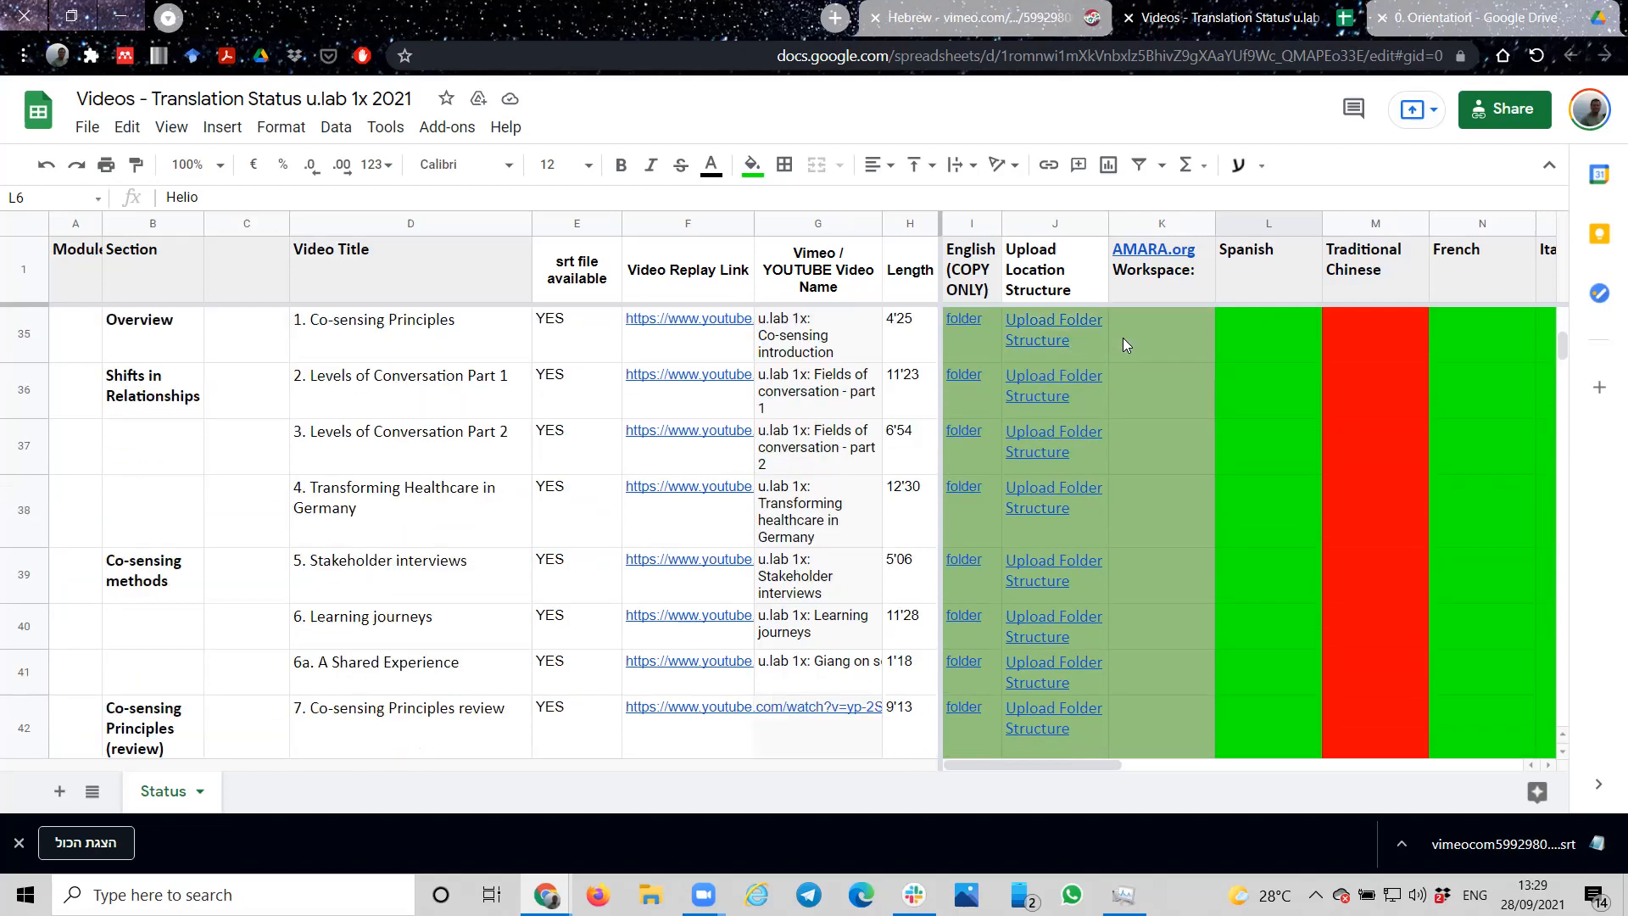
scroll(1123, 337, up, 1)
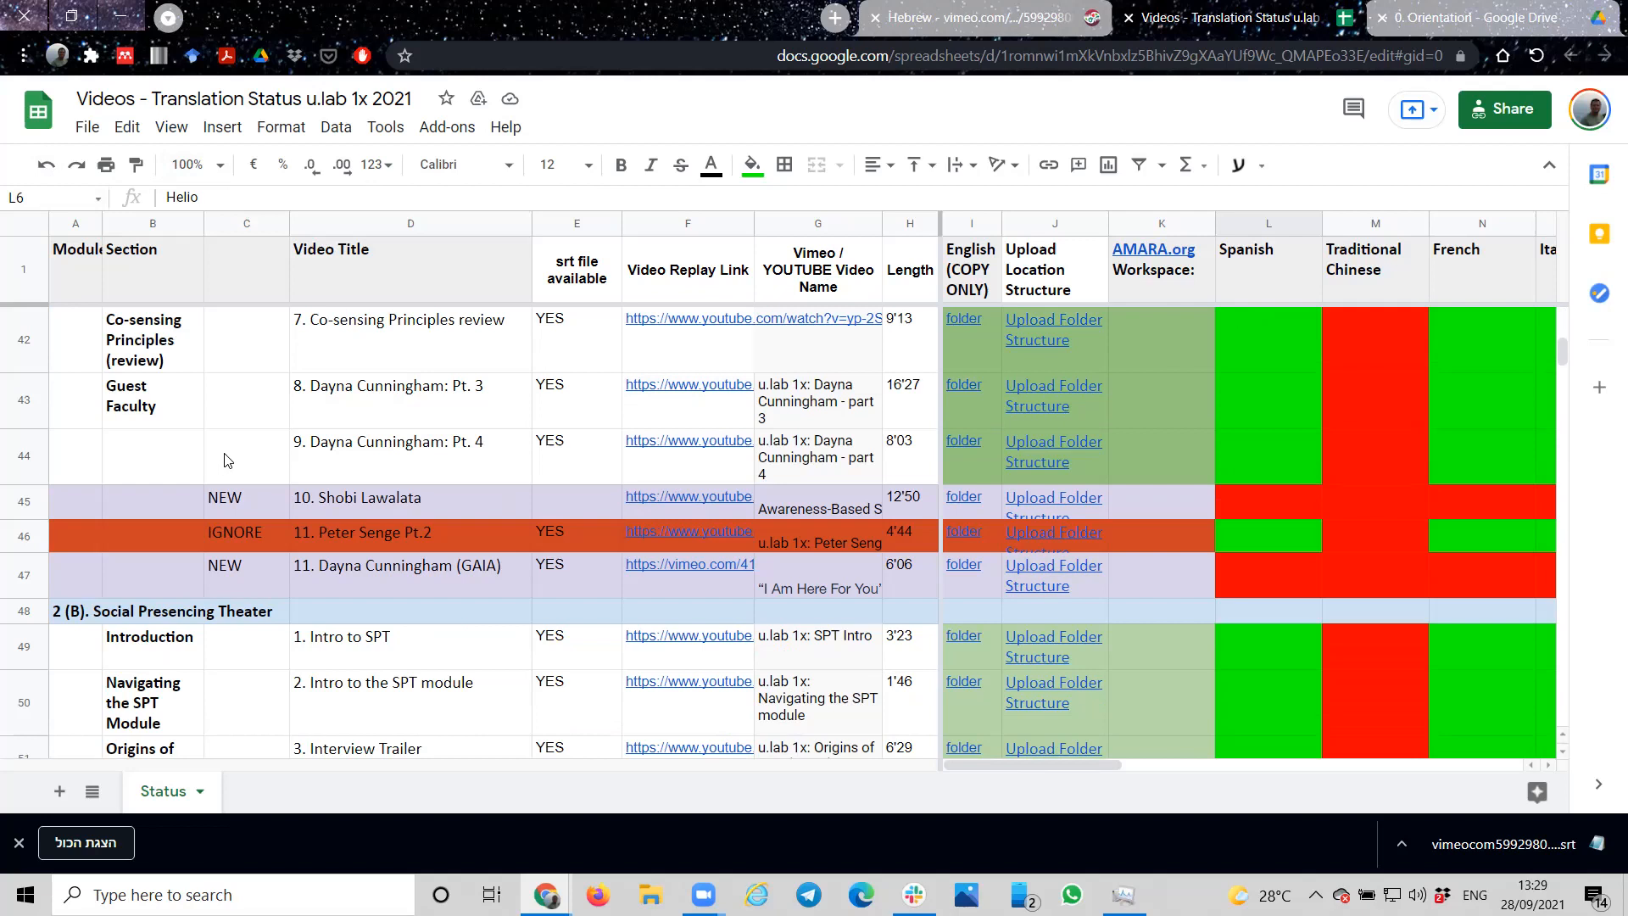
click(443, 500)
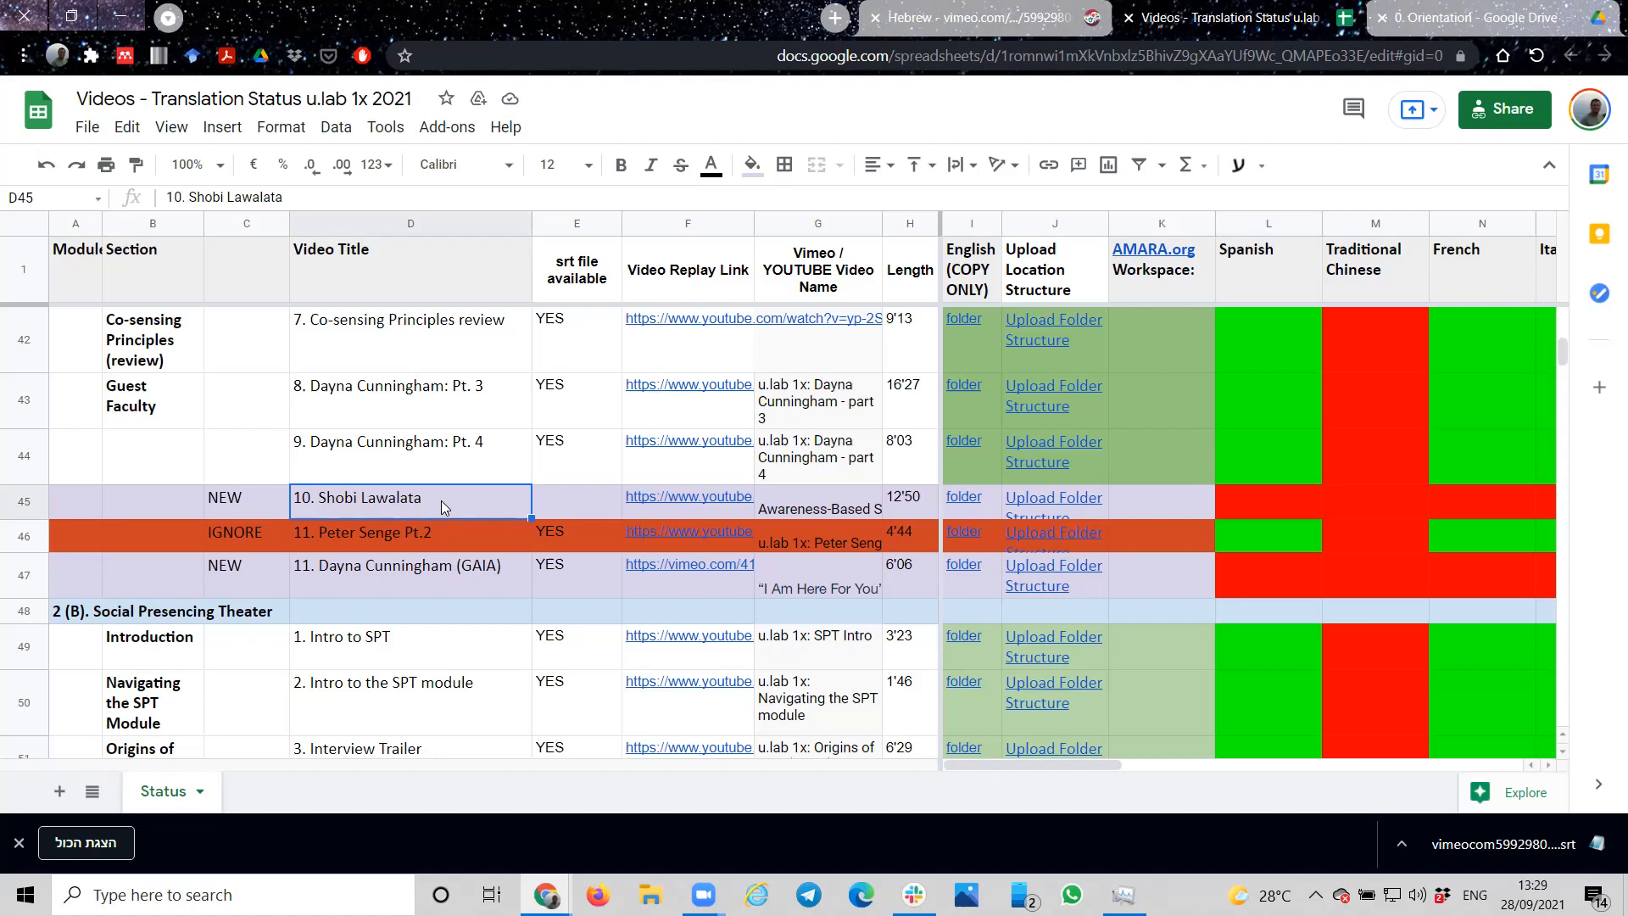
mouse_move(680, 507)
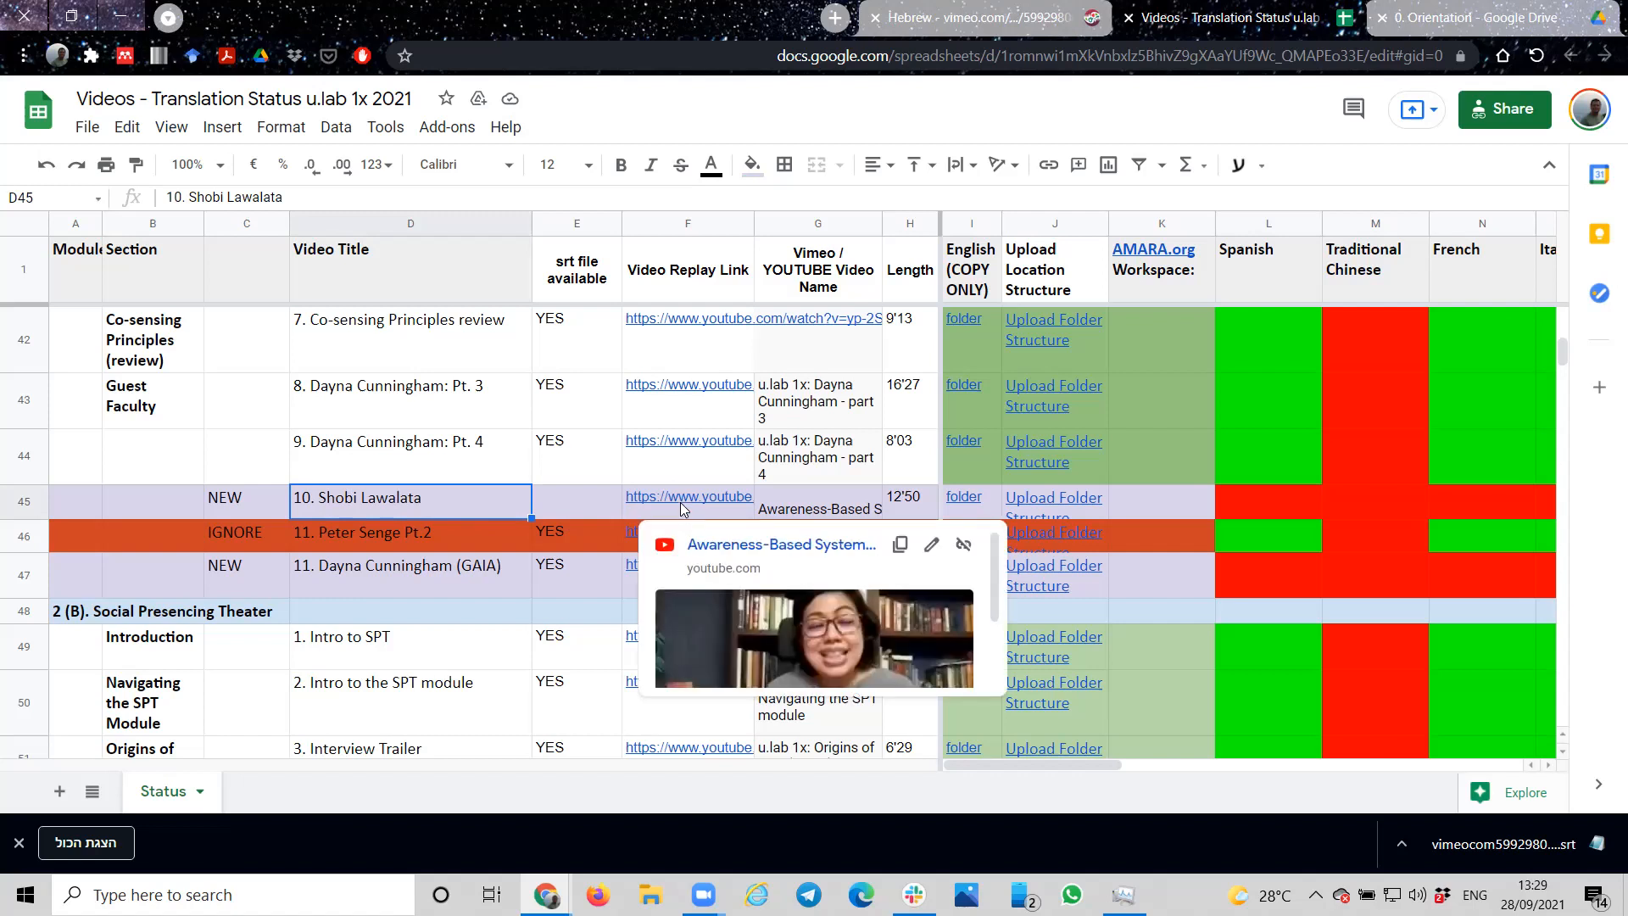
click(680, 507)
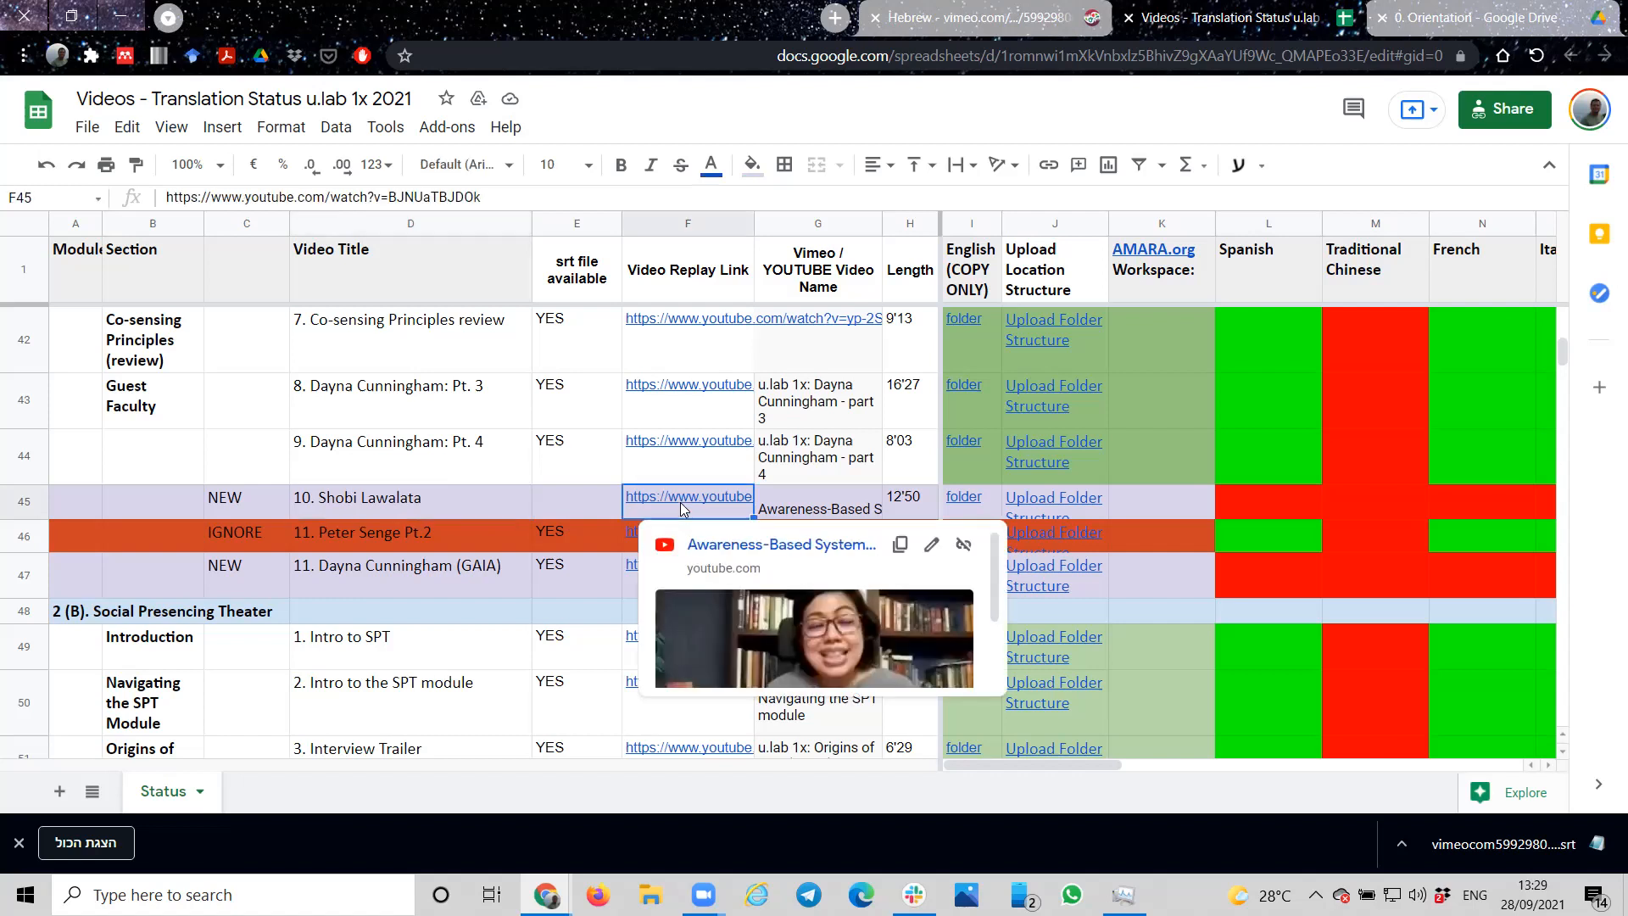
click(899, 546)
Step: Switch to Amara, go to the Amara Public Workspace and open the form for adding a video
click(971, 22)
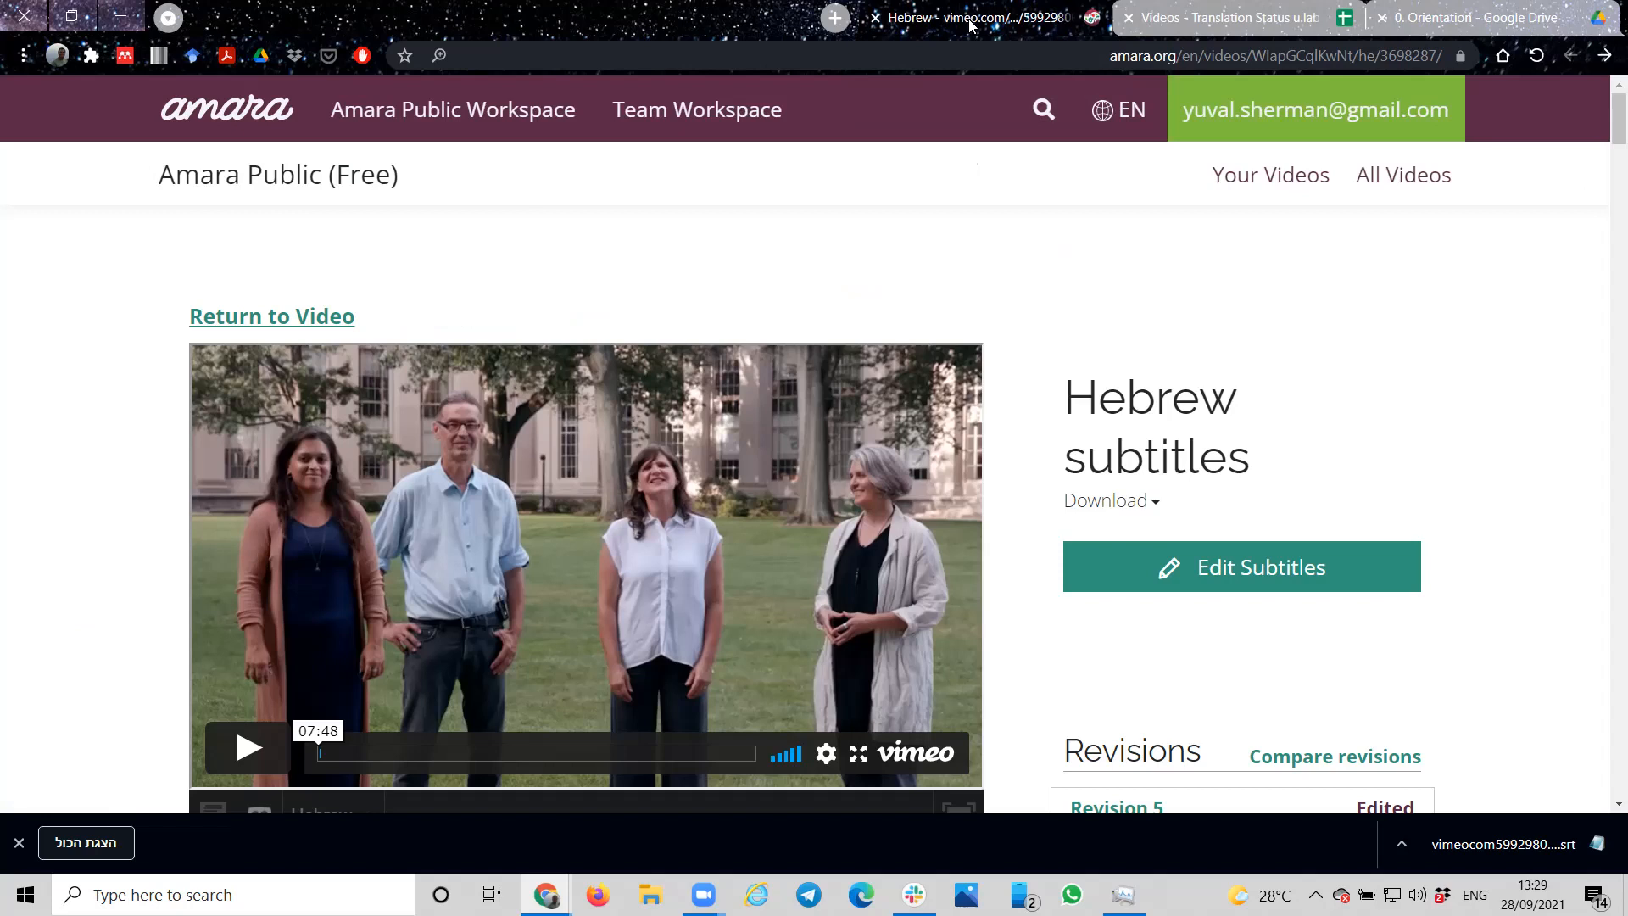
click(441, 119)
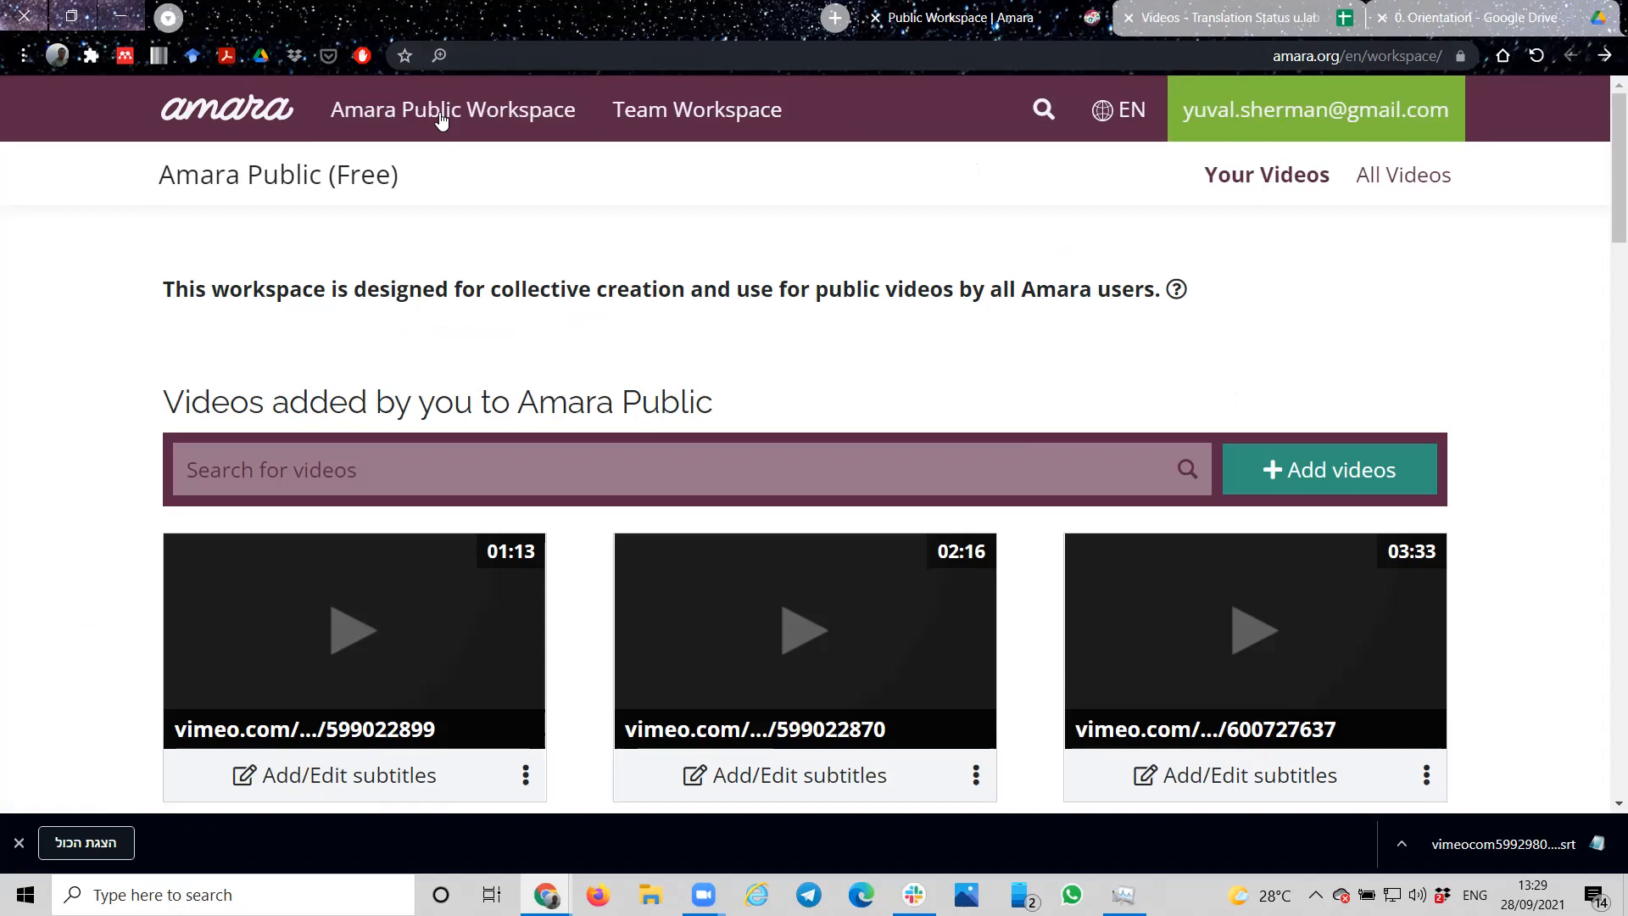
click(1359, 481)
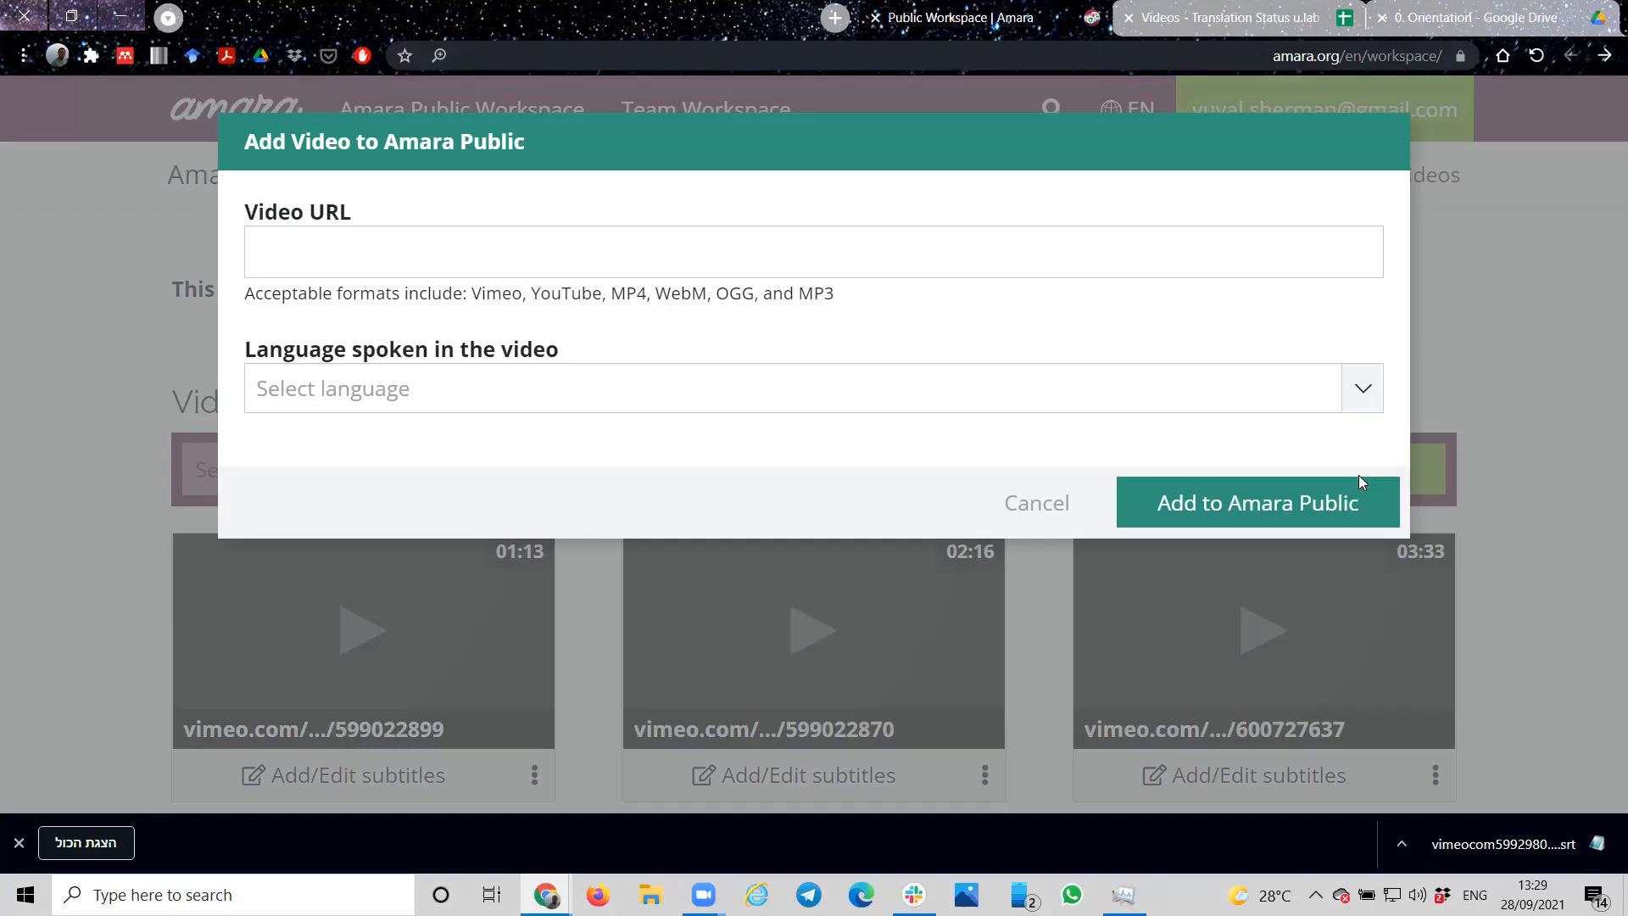
click(952, 248)
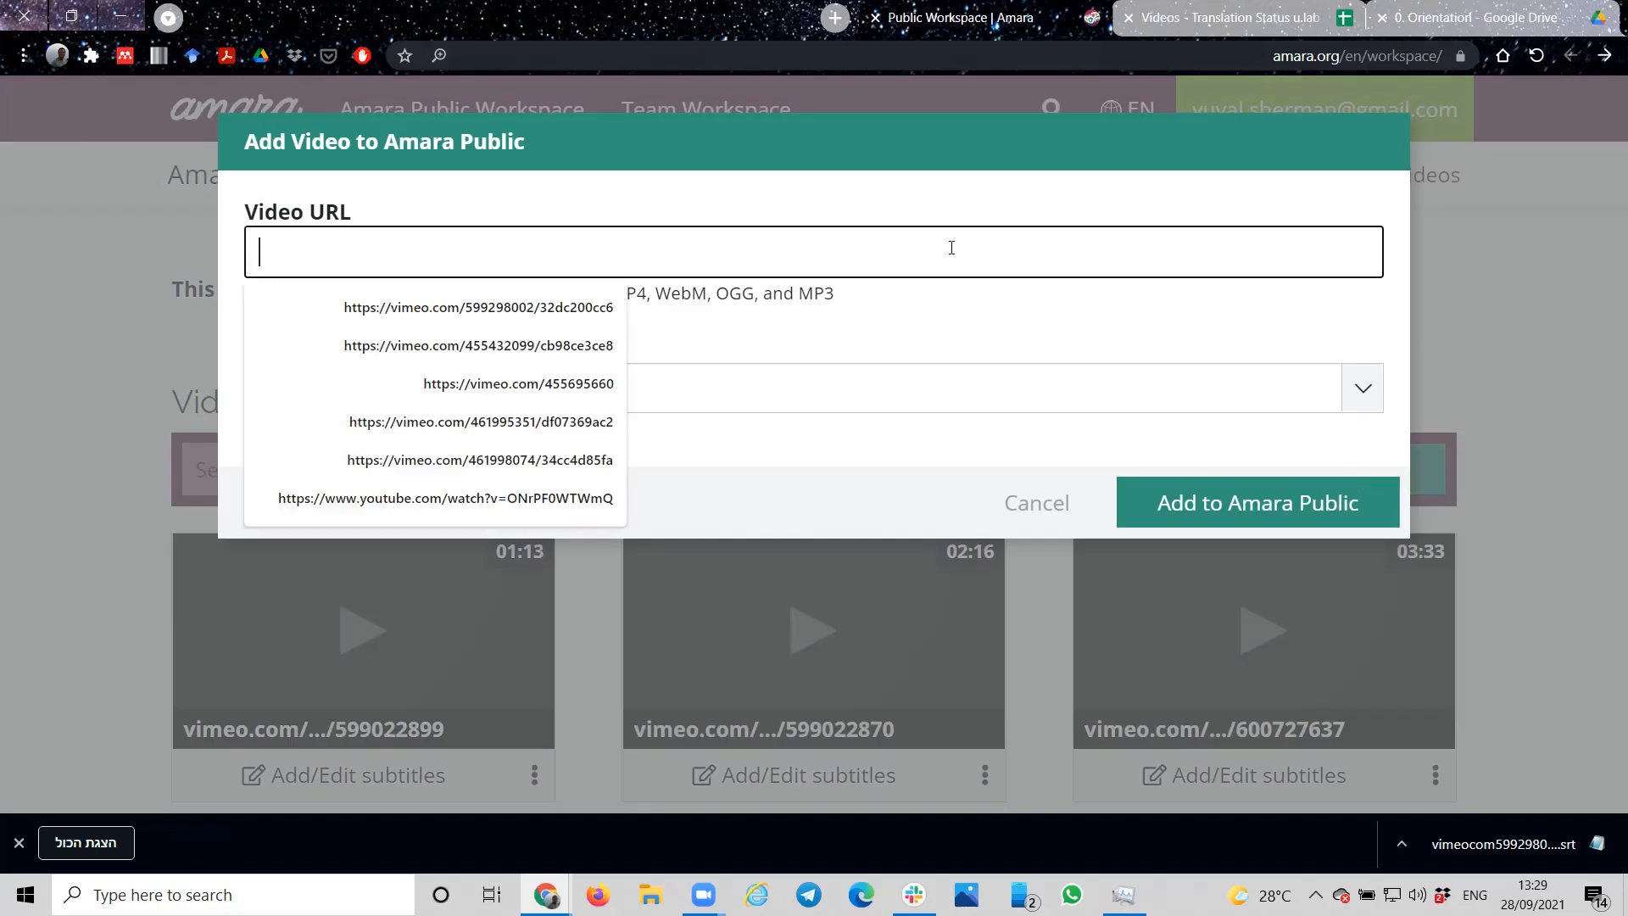
key(ctrl+v)
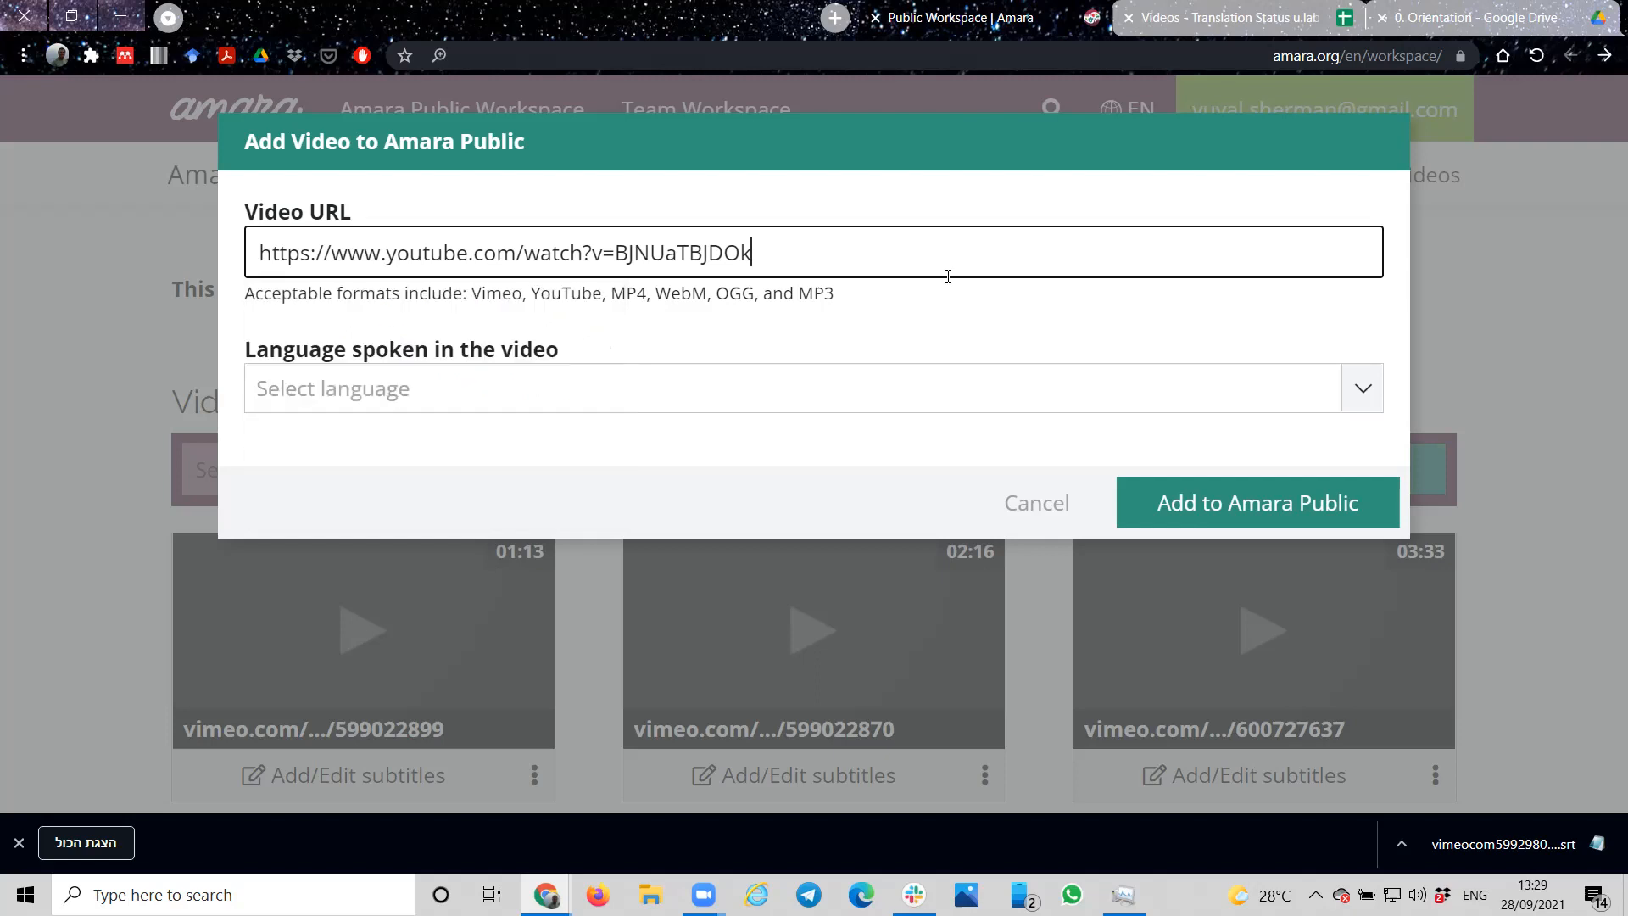
click(832, 396)
scroll(520, 611, down, 1)
click(424, 643)
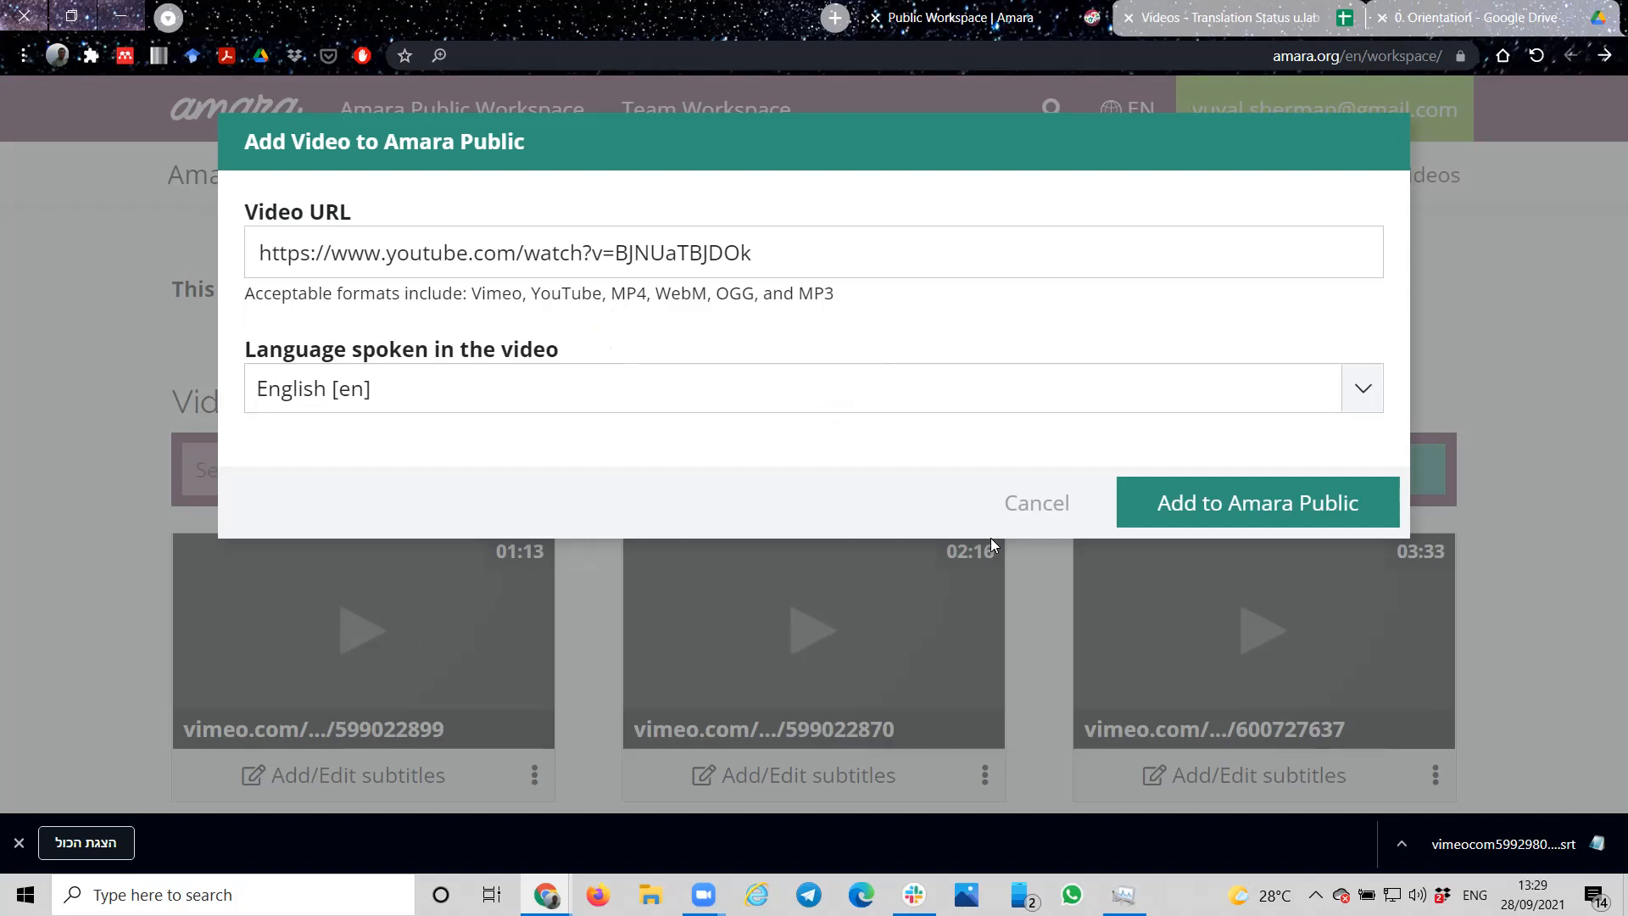
click(1306, 509)
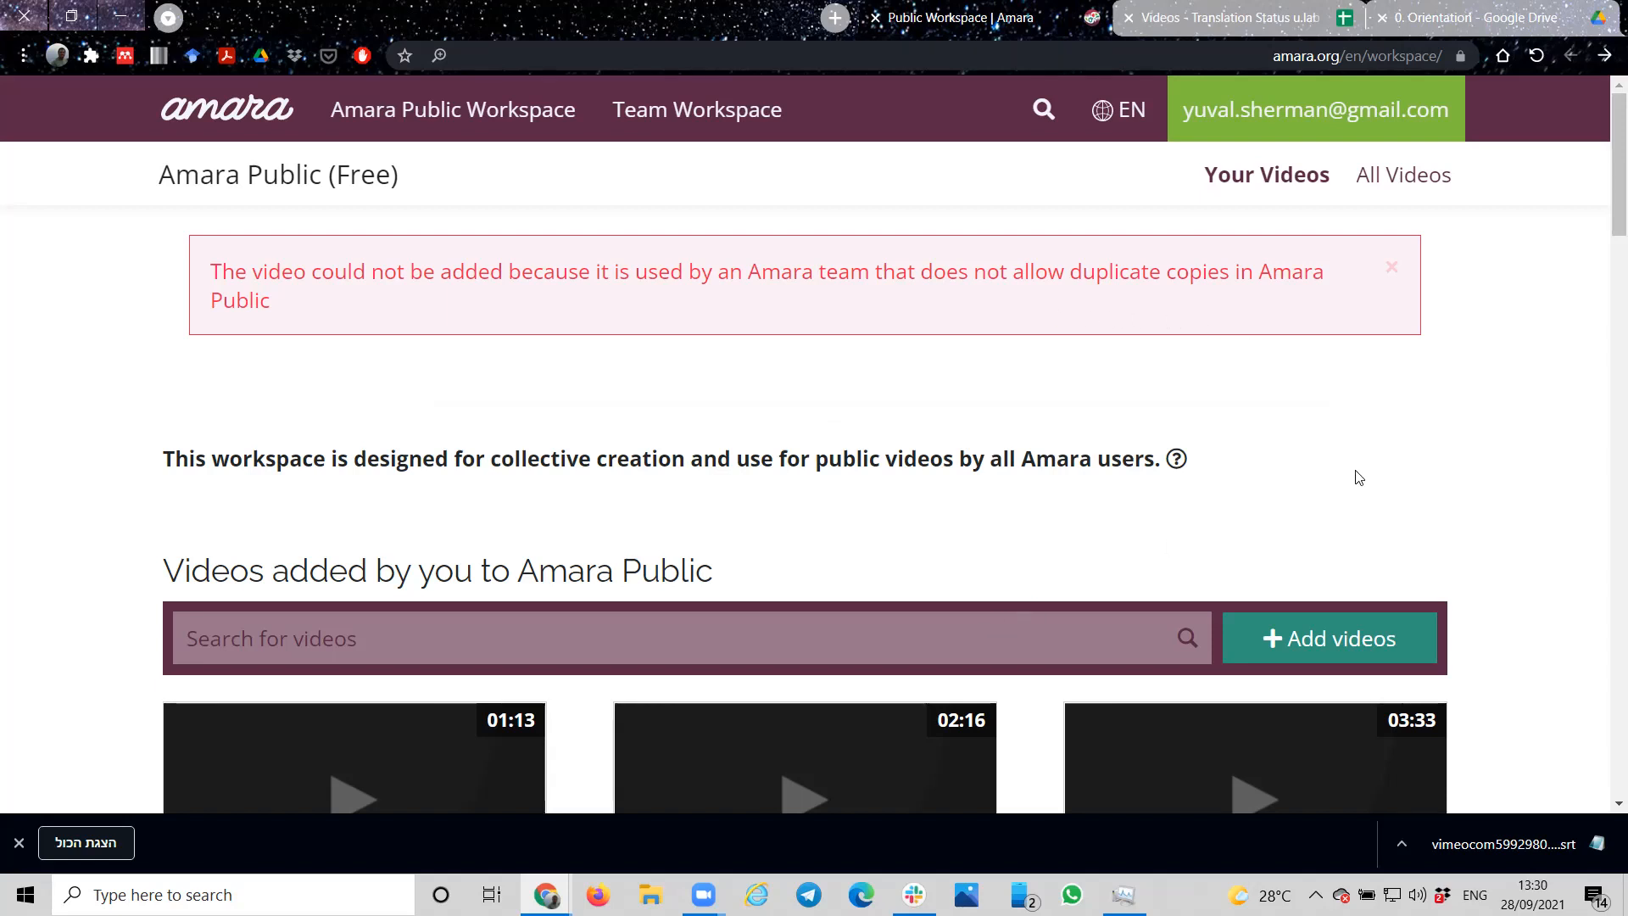
Step: Open the existing video vimeo.com/.../599022899 from your added videos and check its subtitle languages in the Add/Edit Subtitles dialog
scroll(1355, 477, down, 4)
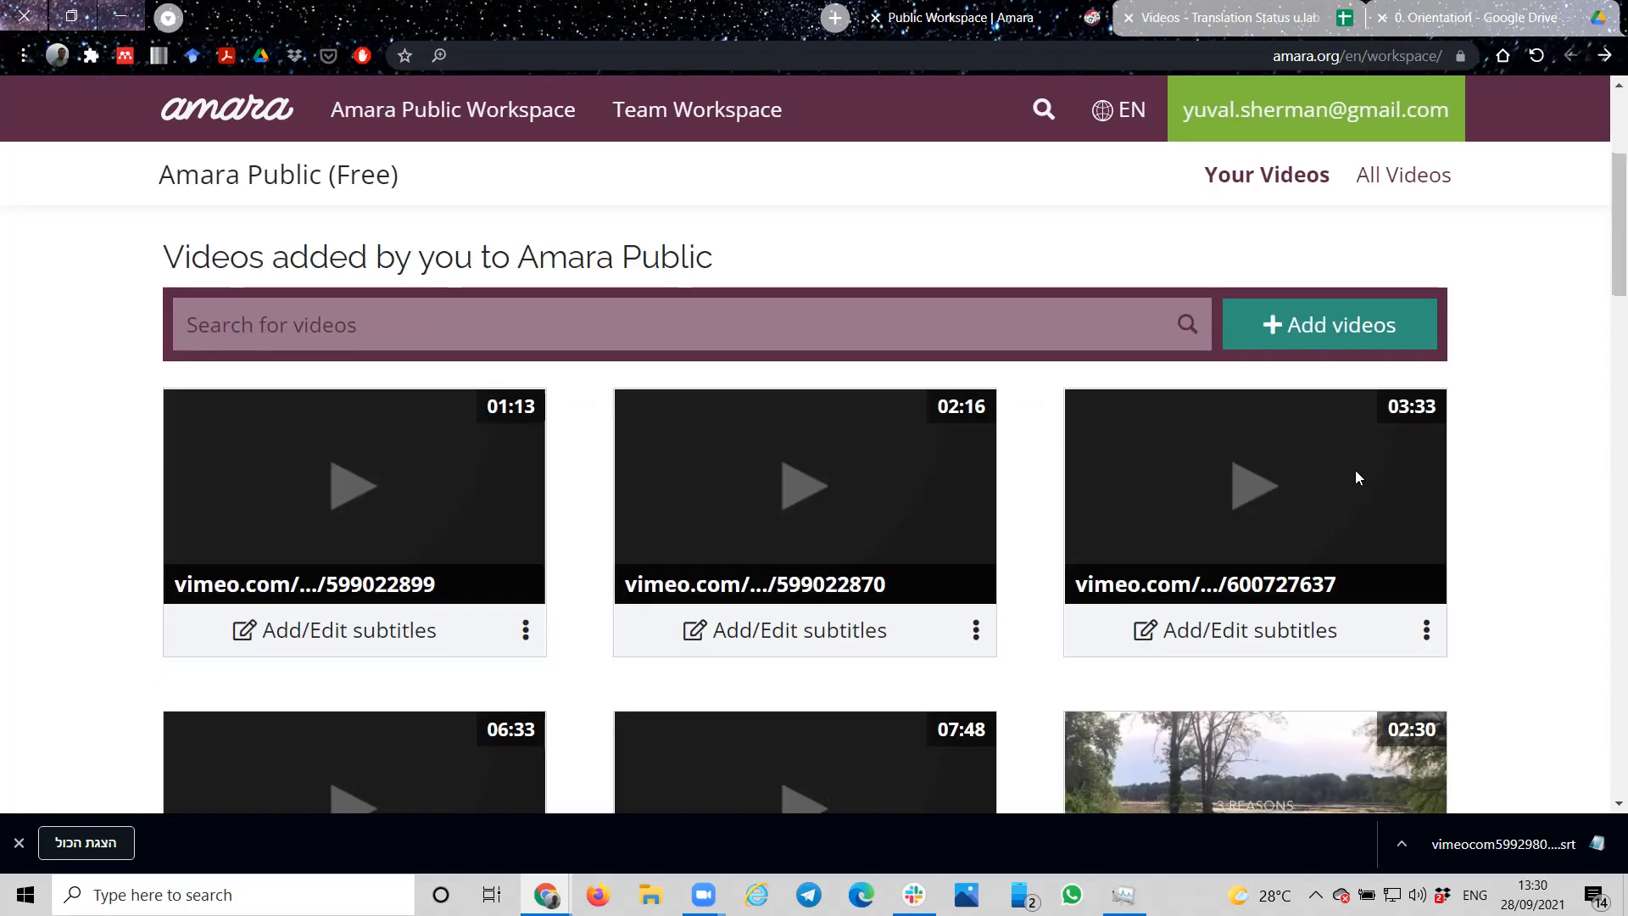
click(372, 490)
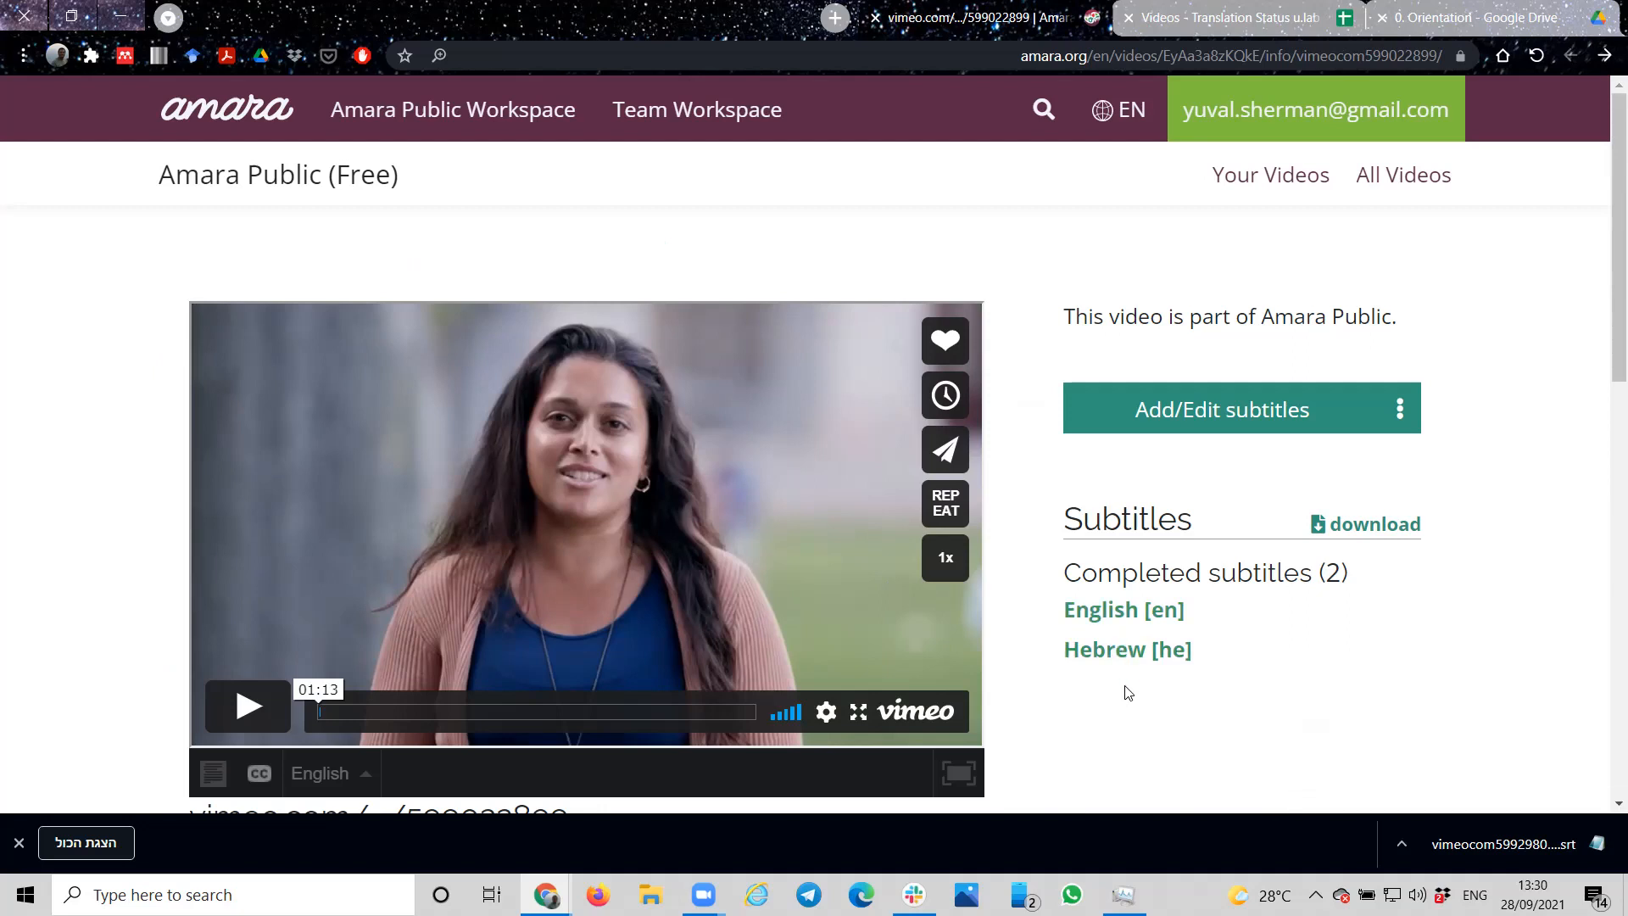
click(1278, 413)
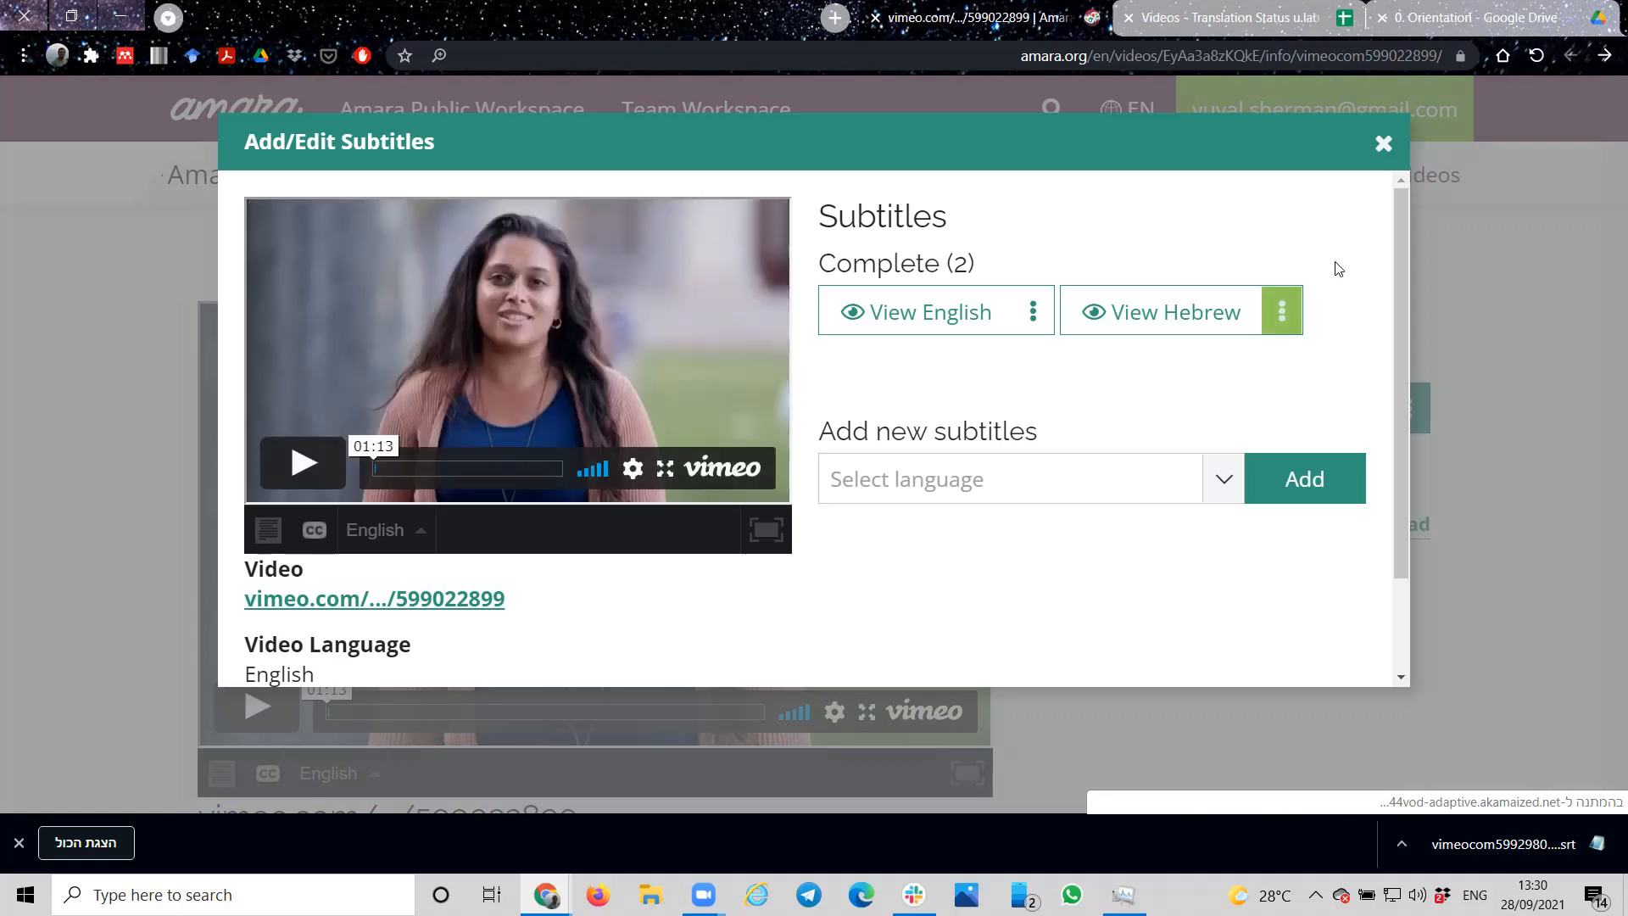
click(1383, 143)
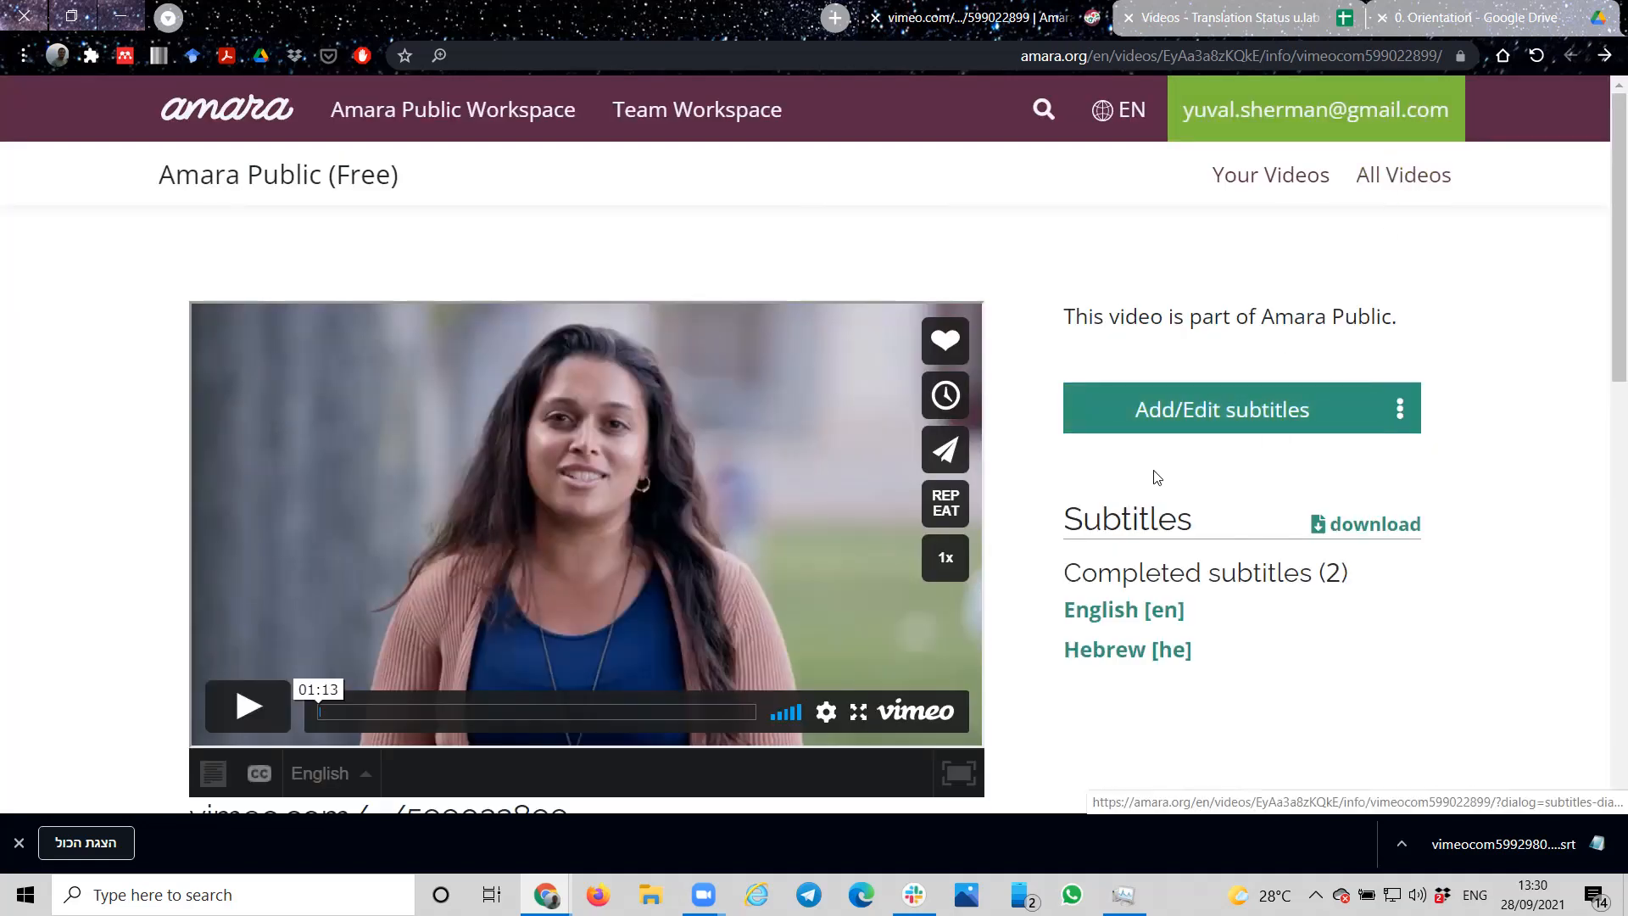
Step: Open the video's Hebrew subtitles in the subtitle editor and look through the subtitle tools, including the Upload subtitles option
click(1128, 664)
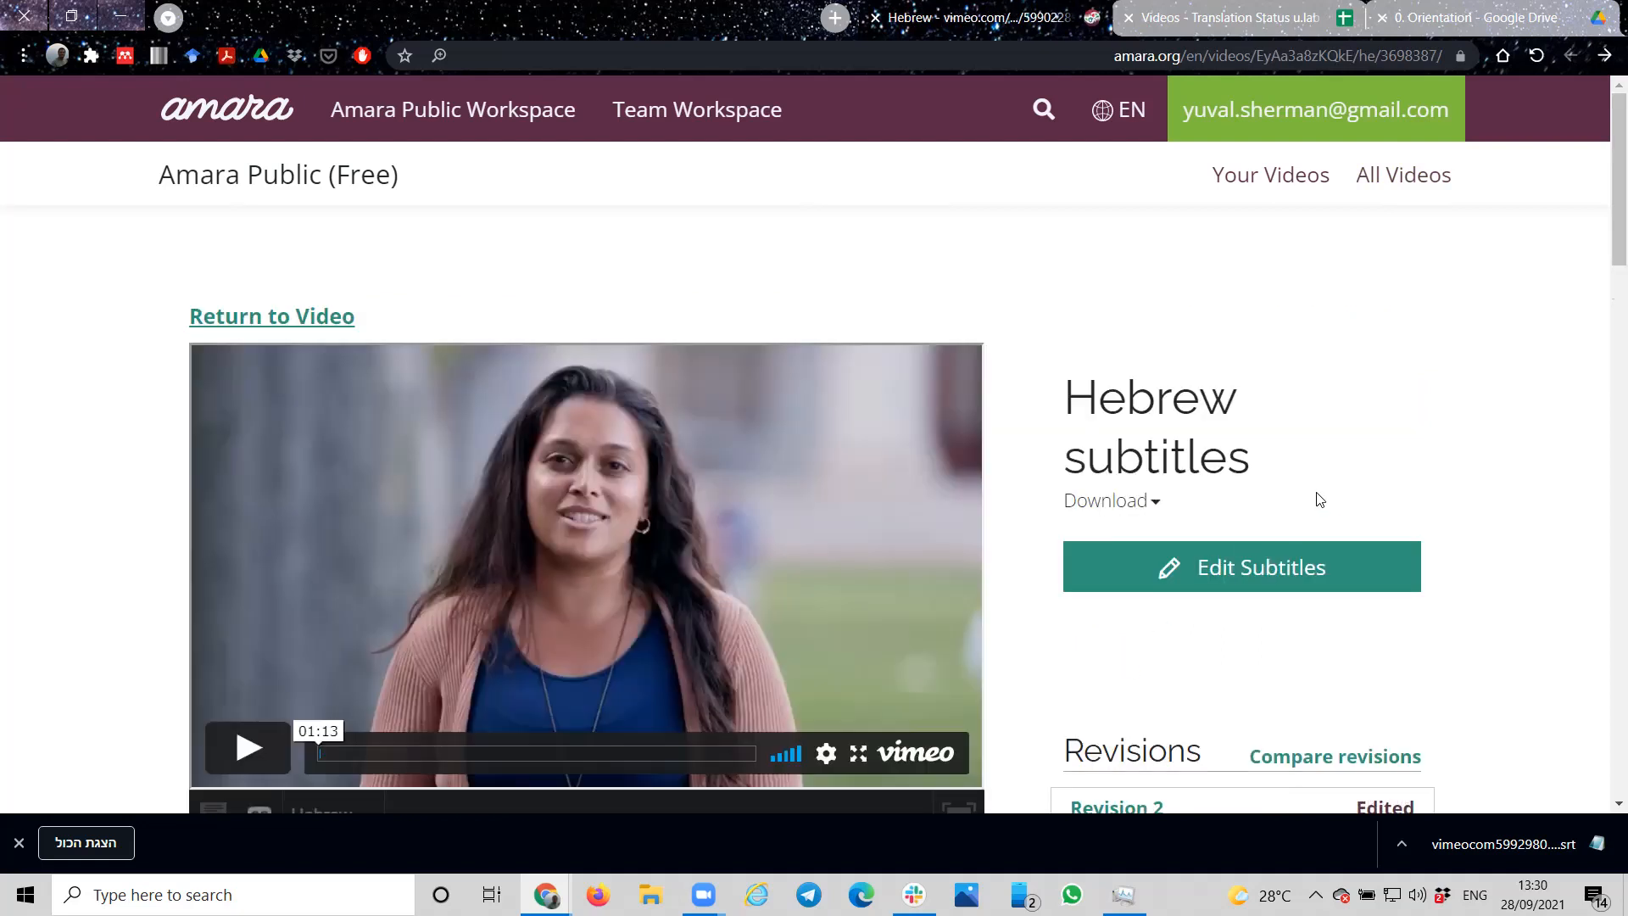
click(1288, 569)
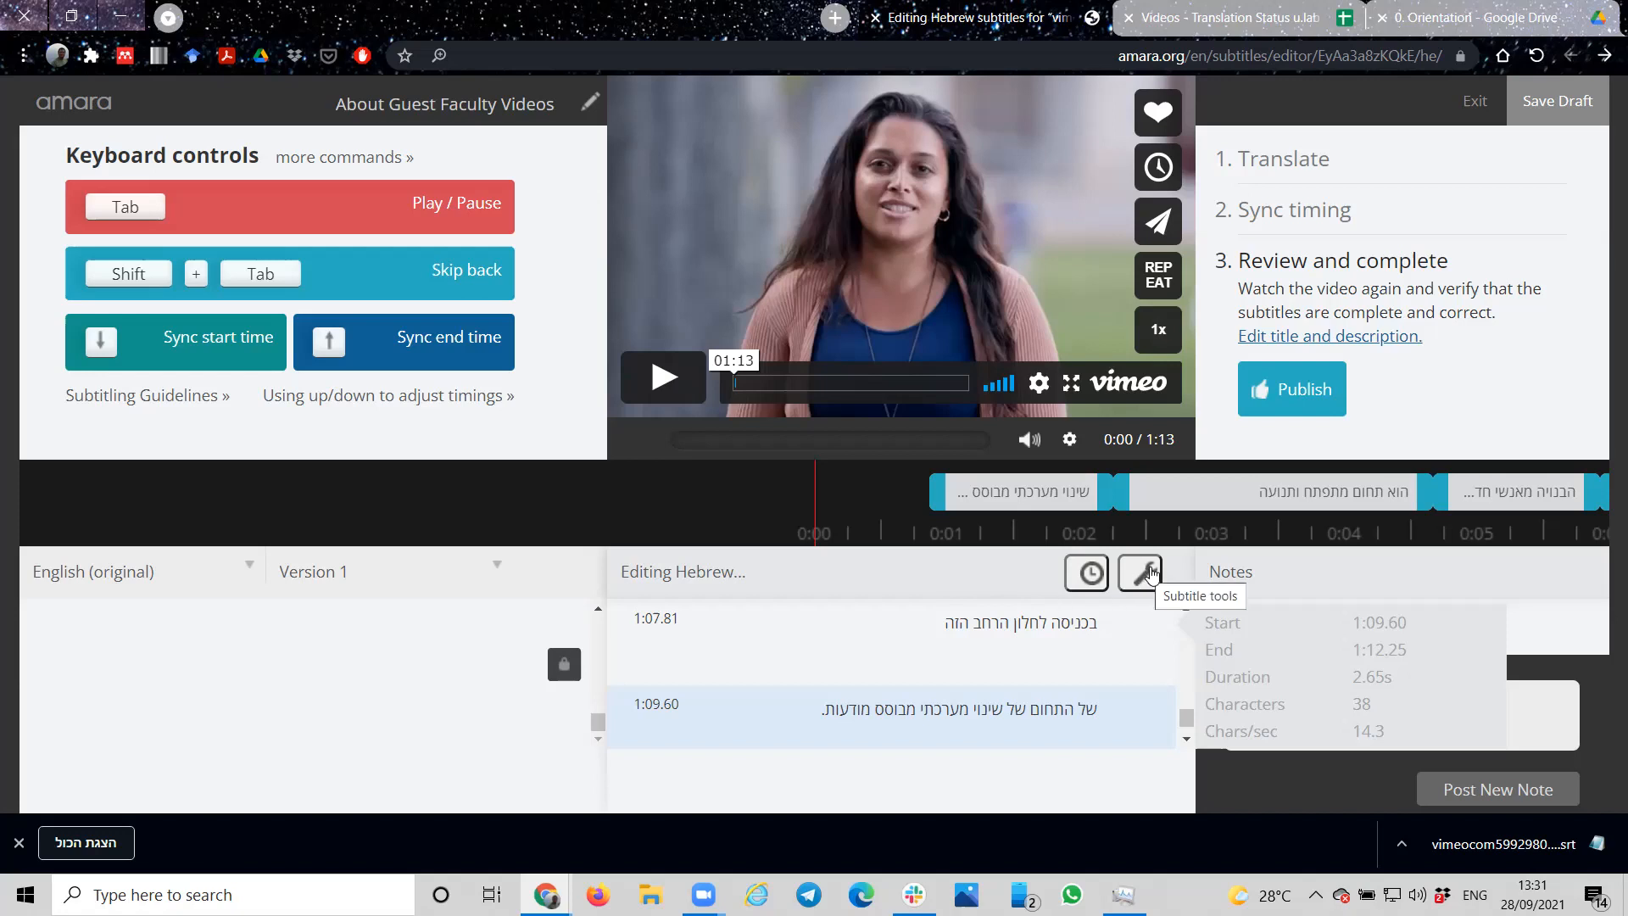
click(1150, 574)
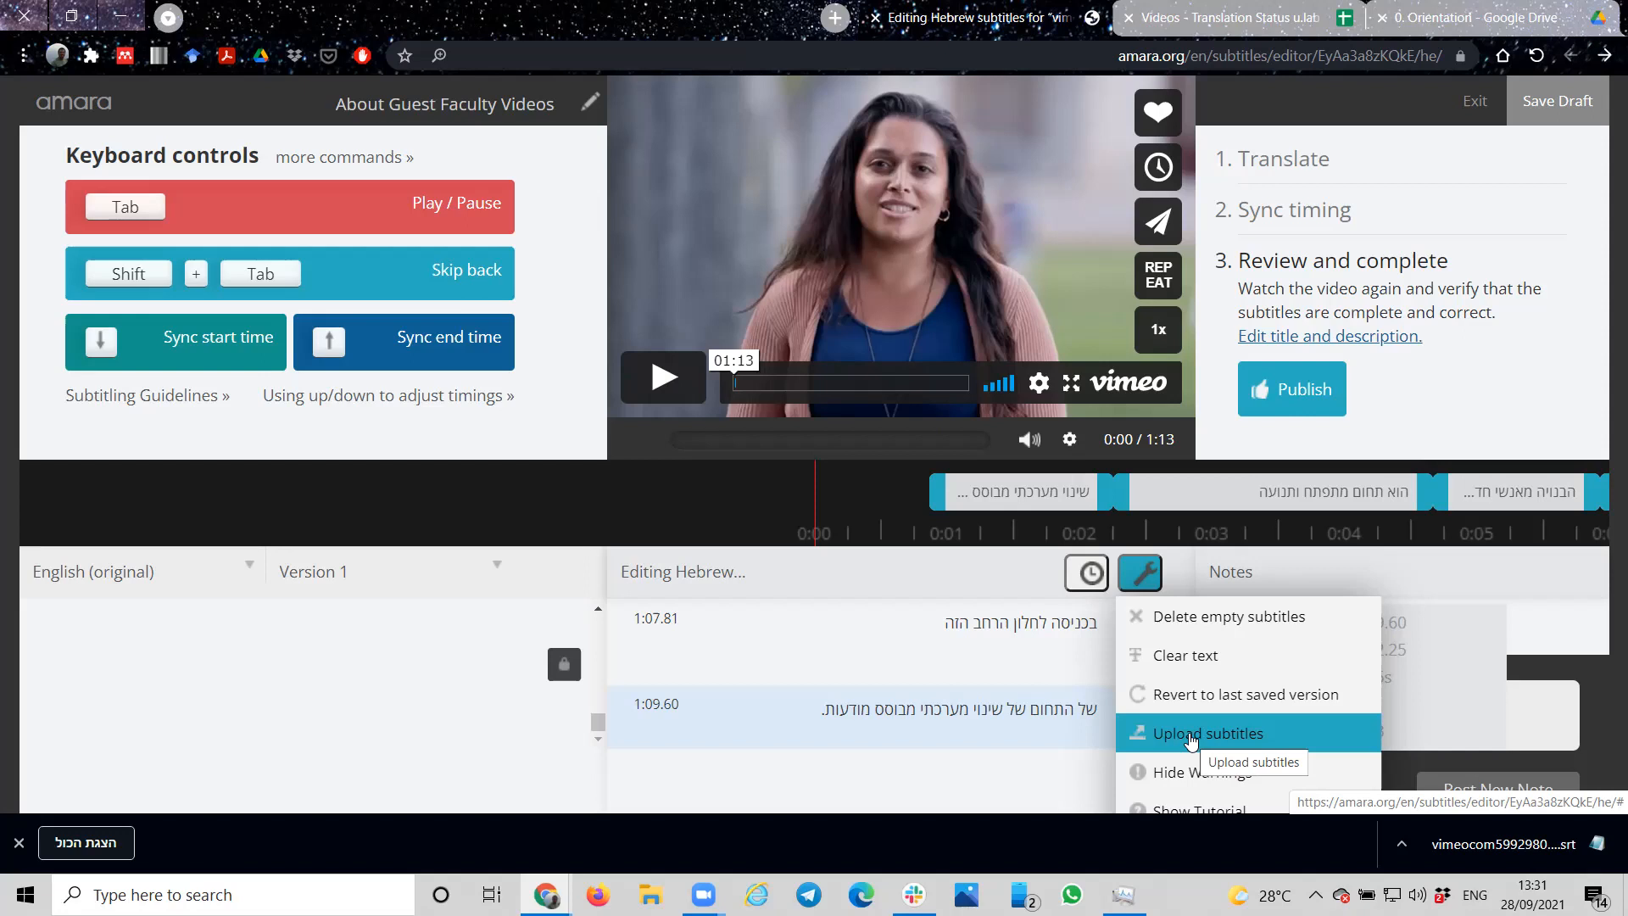
click(396, 703)
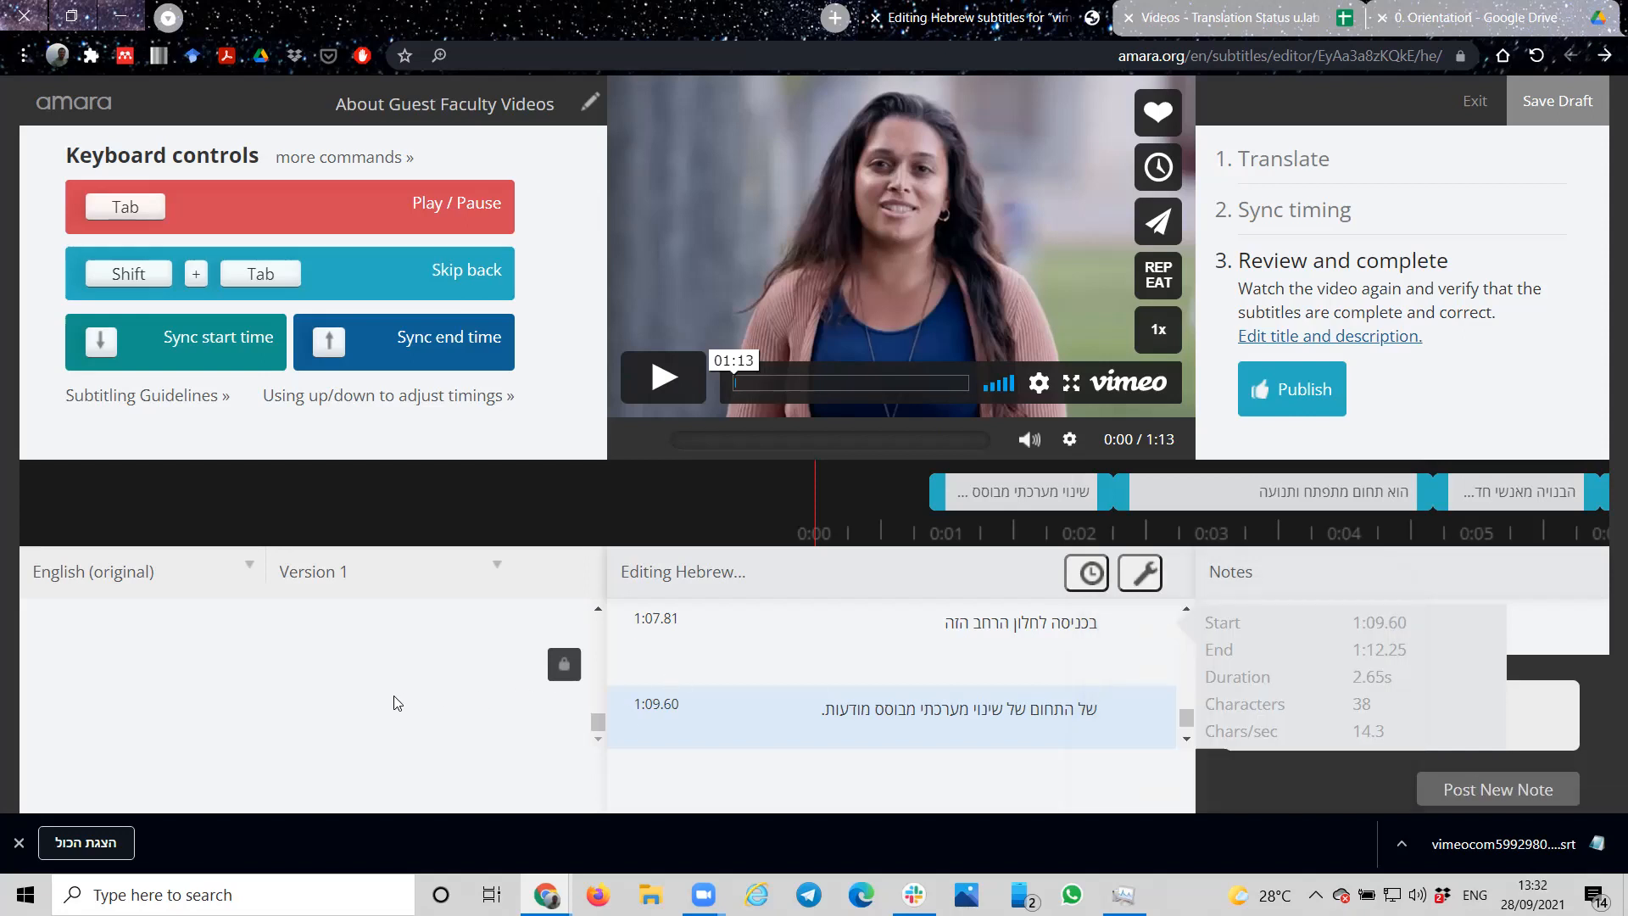